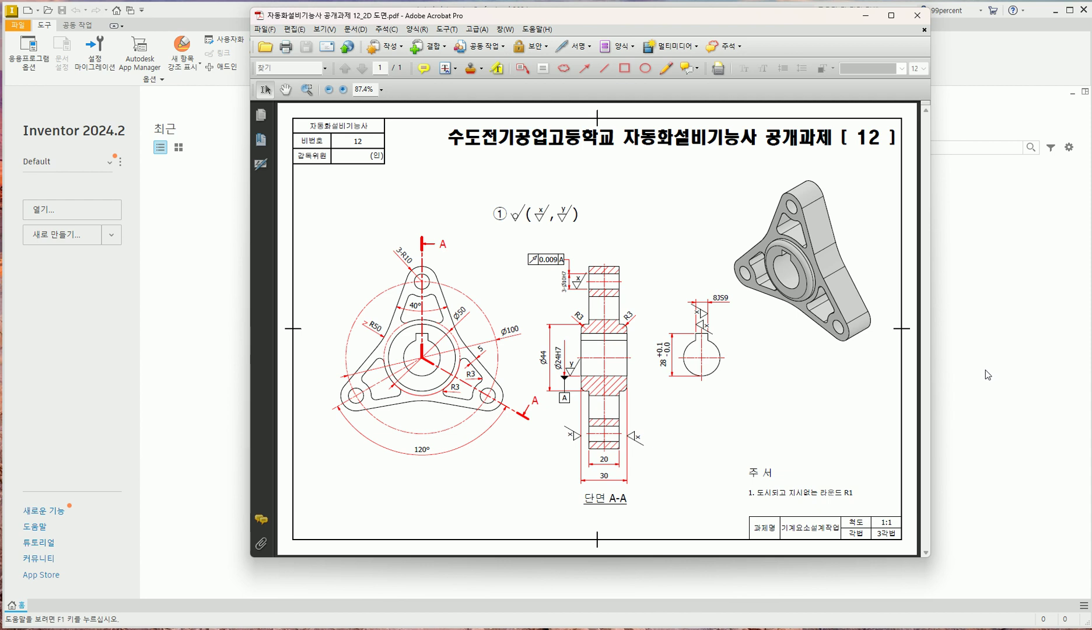
Create a new part file from the Metric Standard (mm).ipt template.
{"action": "left_click", "coordinate": [206, 234]}
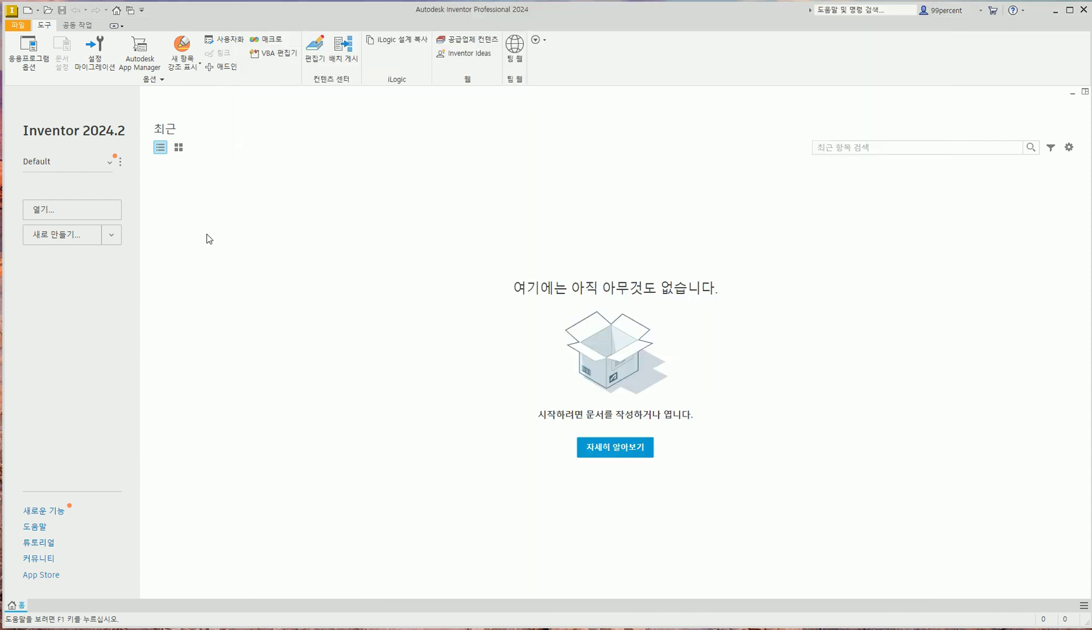
{"action": "left_click", "coordinate": [20, 25]}
{"action": "left_click", "coordinate": [42, 69]}
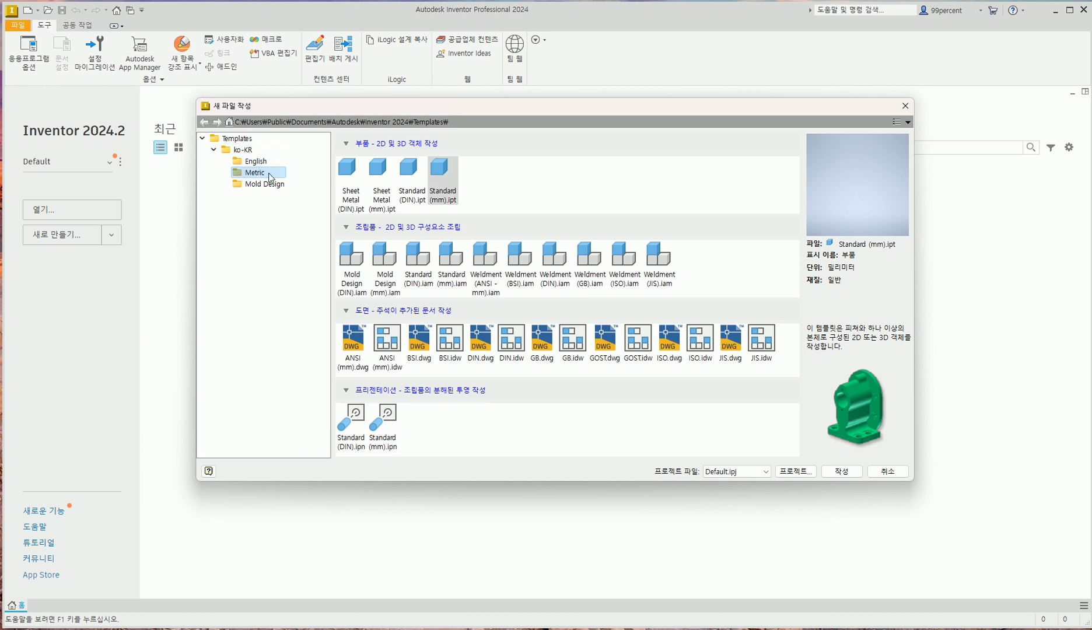
{"action": "left_click", "coordinate": [439, 170]}
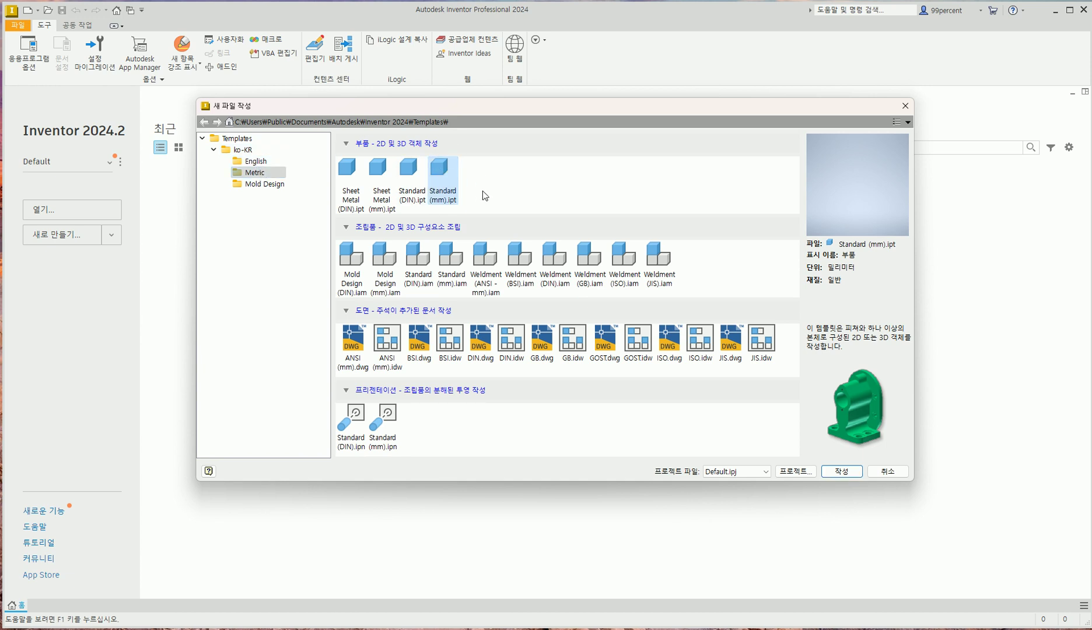
{"action": "left_click", "coordinate": [856, 471]}
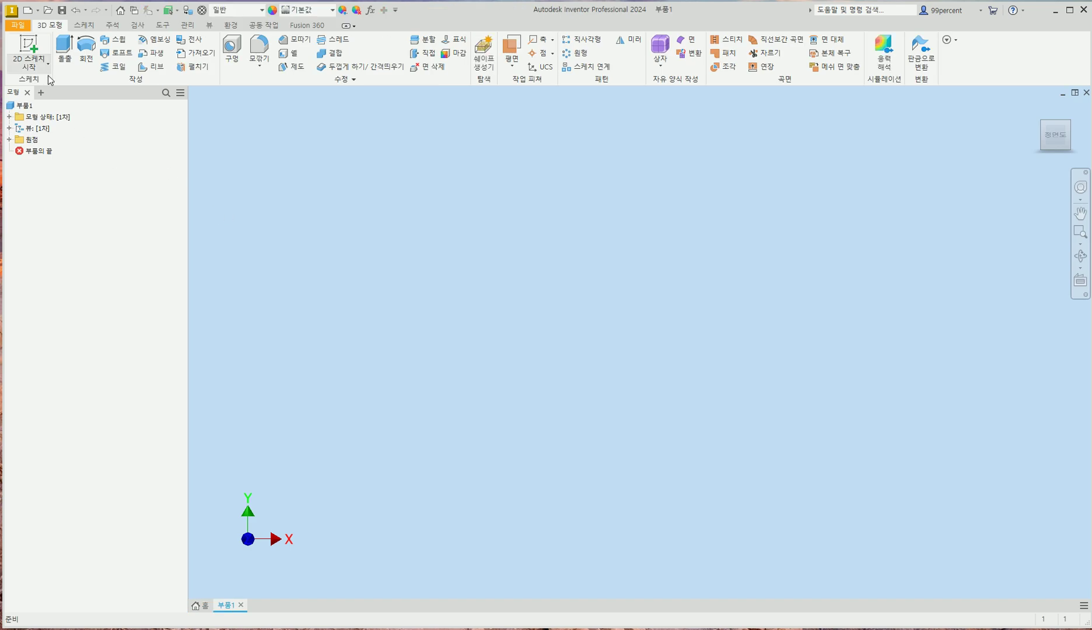
Start a 2D sketch on the XY plane.
{"action": "left_click", "coordinate": [32, 48]}
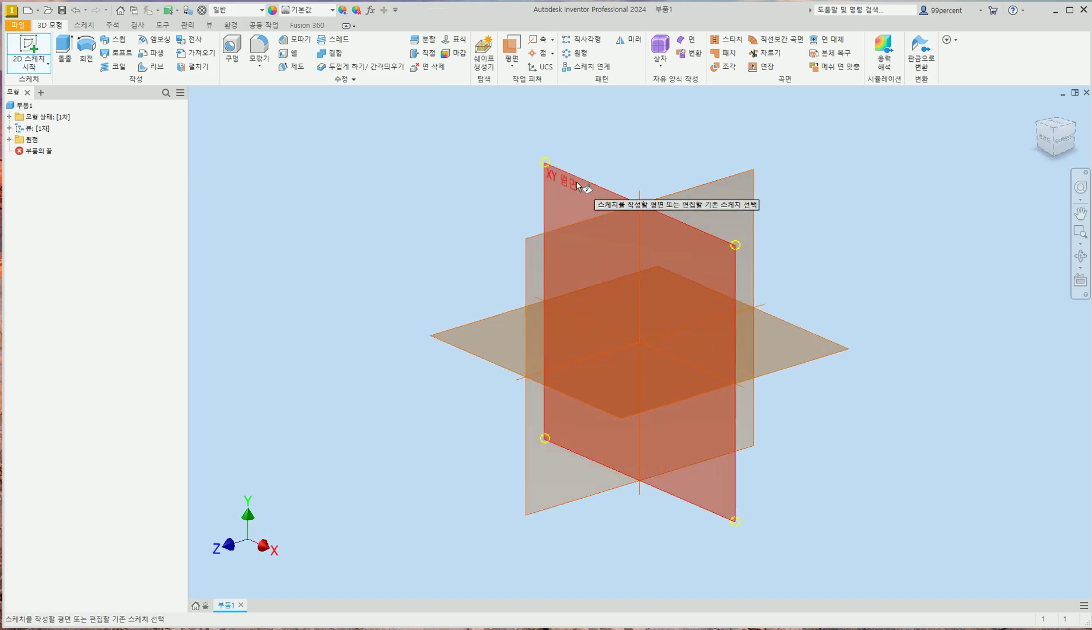
{"action": "left_click", "coordinate": [577, 185]}
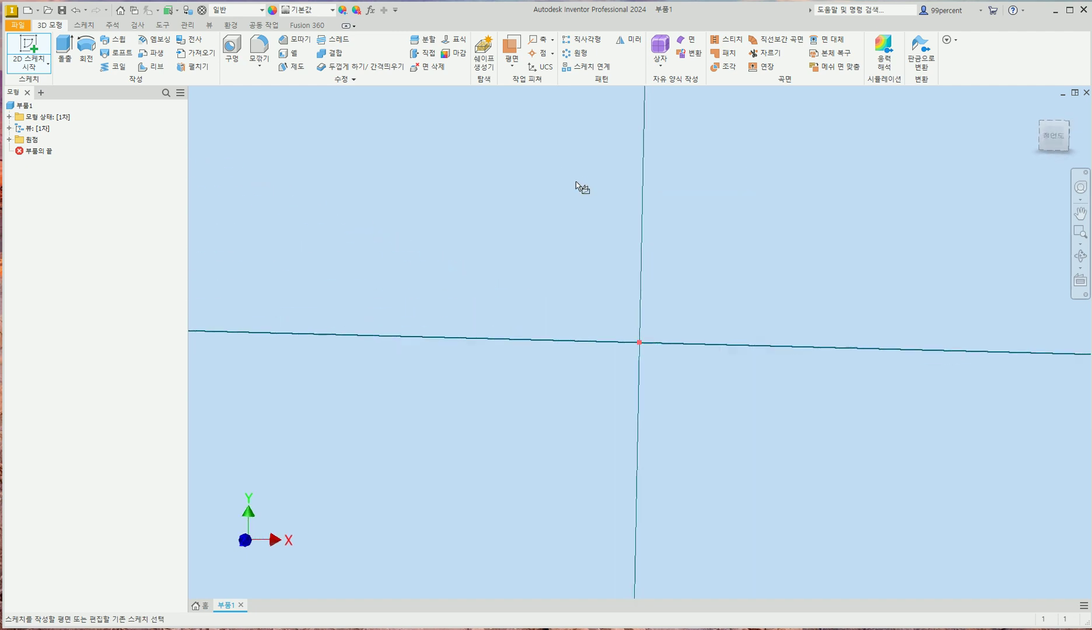
{"action": "scroll", "coordinate": [661, 307], "scroll_direction": "down", "scroll_amount": 2}
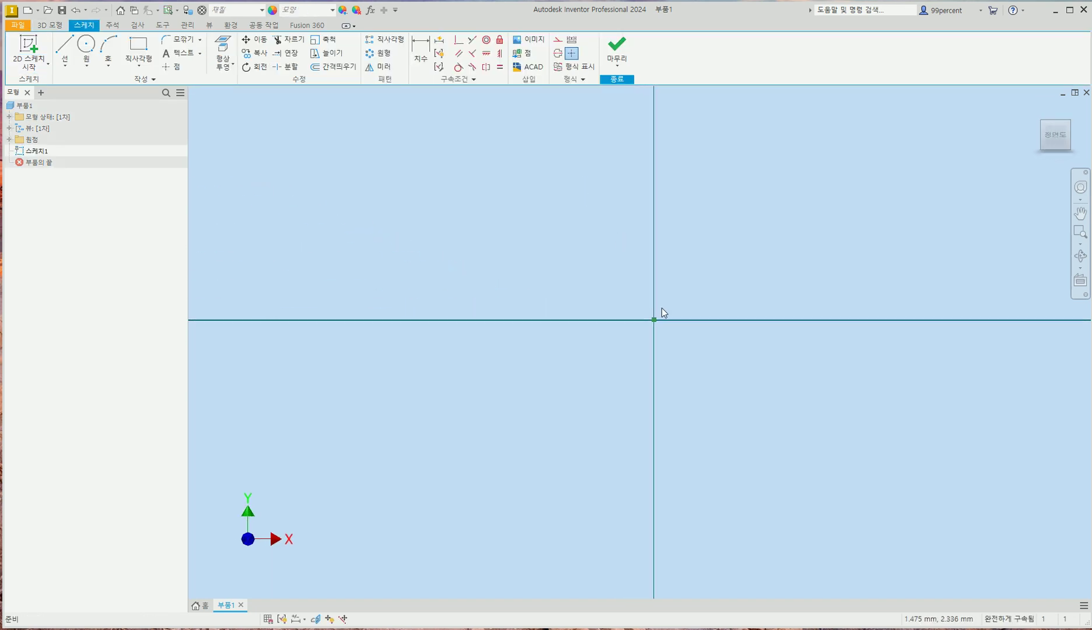
{"action": "mouse_move", "coordinate": [661, 307]}
{"action": "middle_mouse_down"}
{"action": "mouse_move", "coordinate": [612, 388]}
{"action": "mouse_move", "coordinate": [584, 310]}
{"action": "middle_mouse_up"}
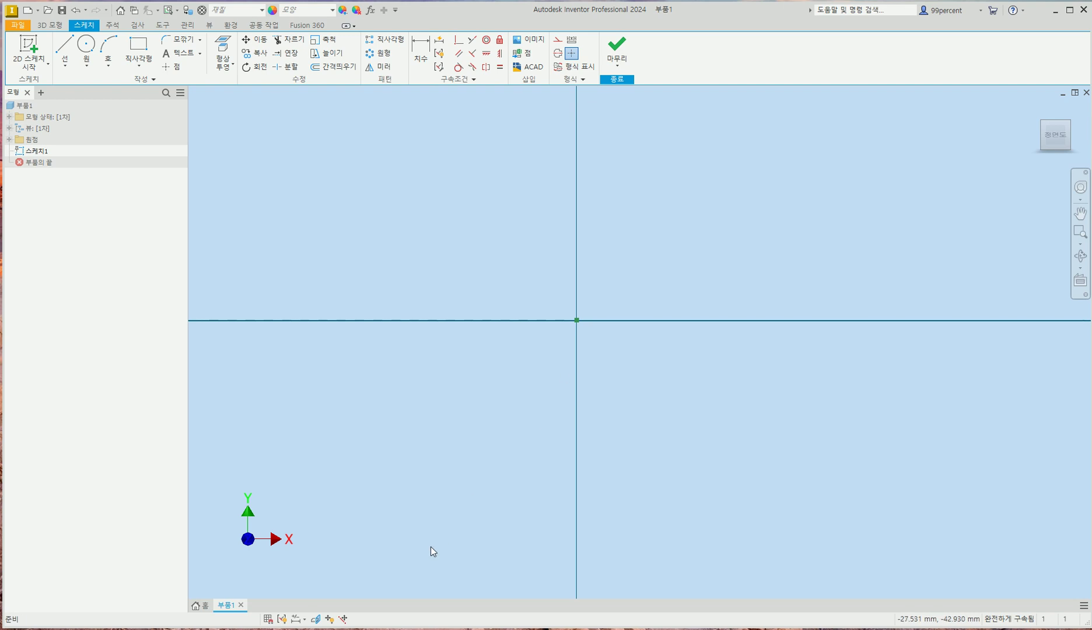
Check the PDF drawing, and draw a vertical 50 mm line upward from the sketch origin.
{"action": "key", "text": "alt+Tab"}
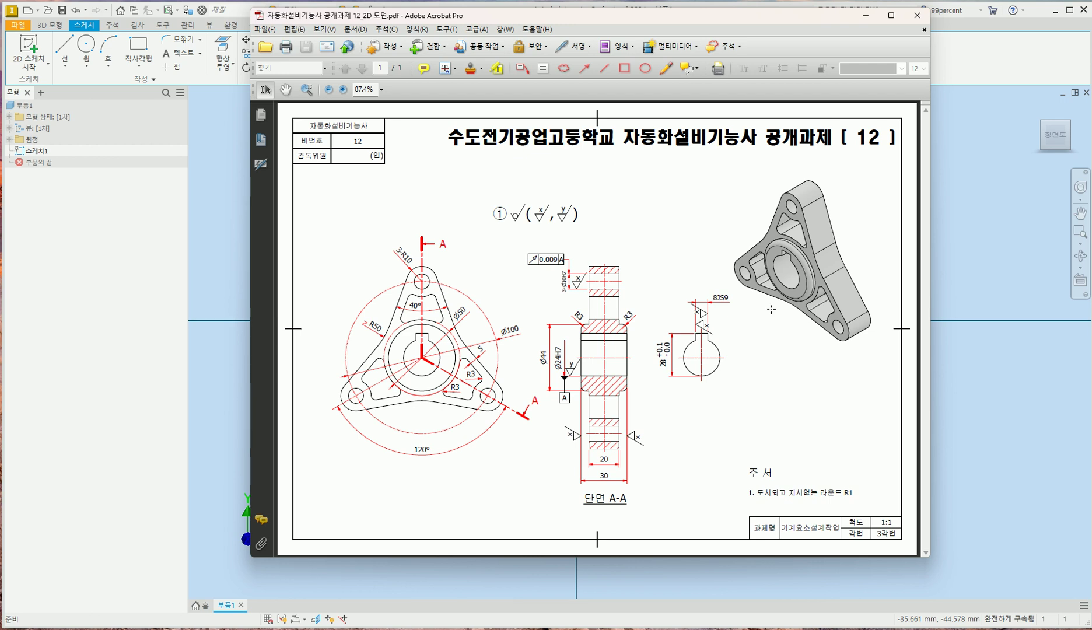
{"action": "left_click", "coordinate": [998, 292]}
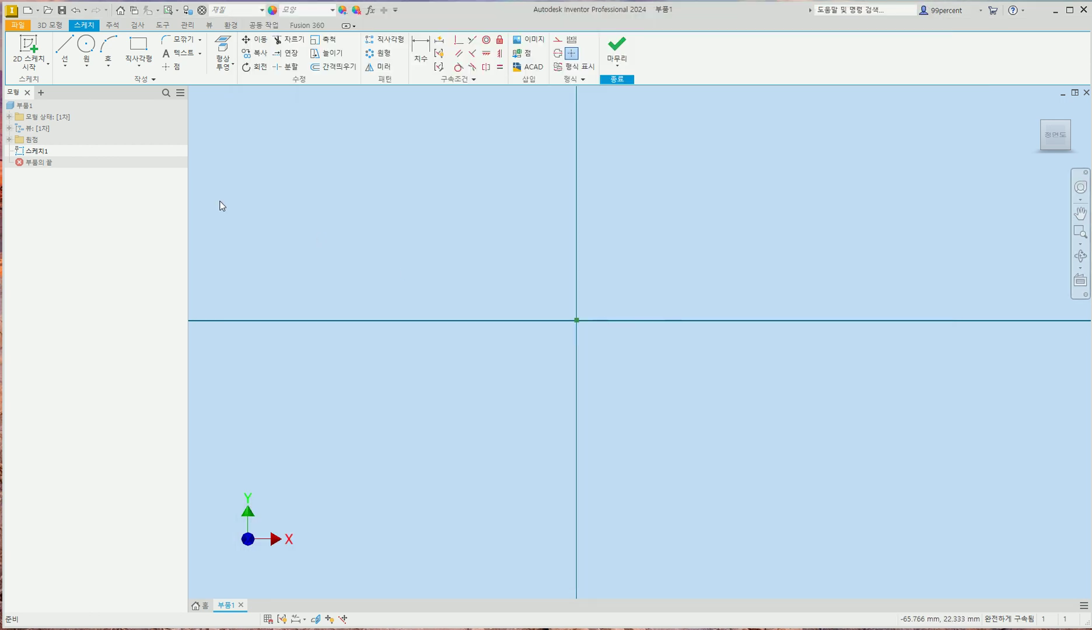
{"action": "left_click", "coordinate": [64, 48]}
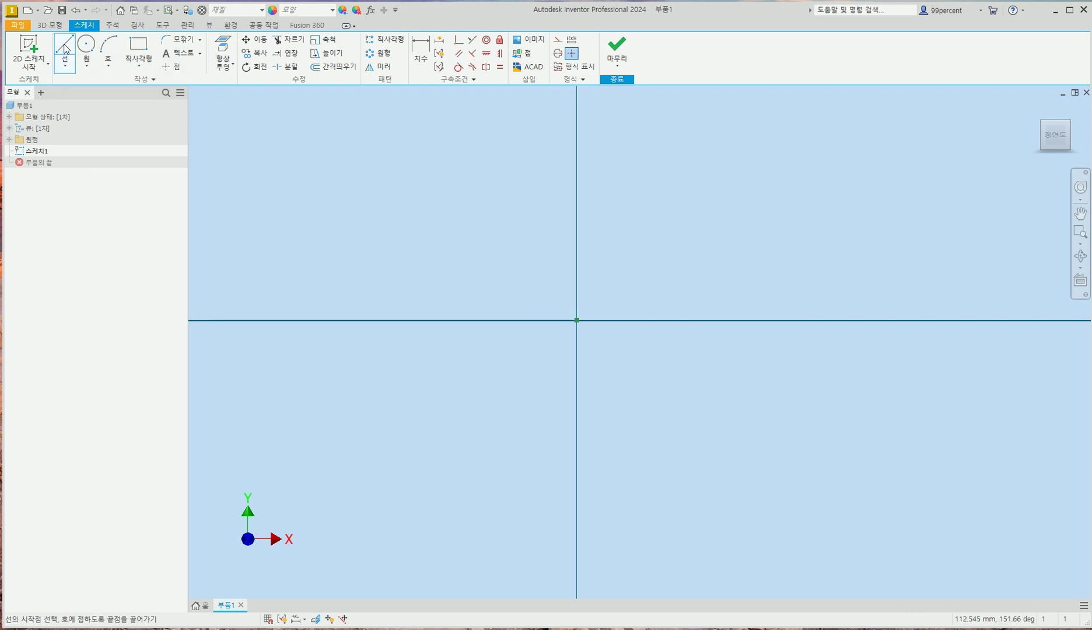
{"action": "left_click", "coordinate": [576, 320]}
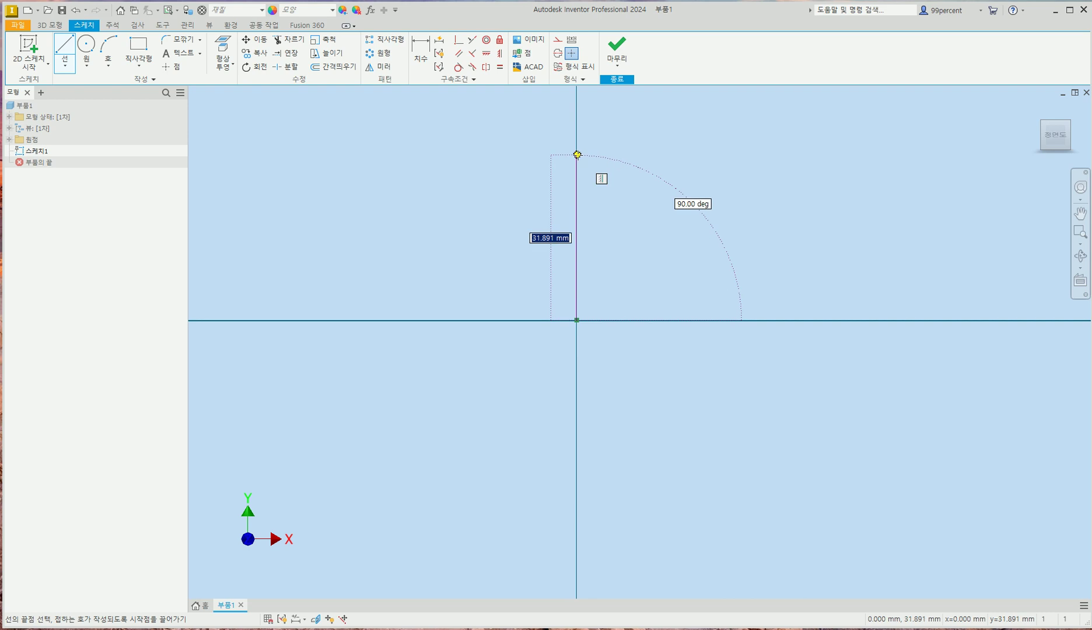
{"action": "scroll", "coordinate": [576, 131], "scroll_direction": "down", "scroll_amount": 2}
{"action": "middle_click_drag", "start_coordinate": [575, 134], "coordinate": [586, 274]}
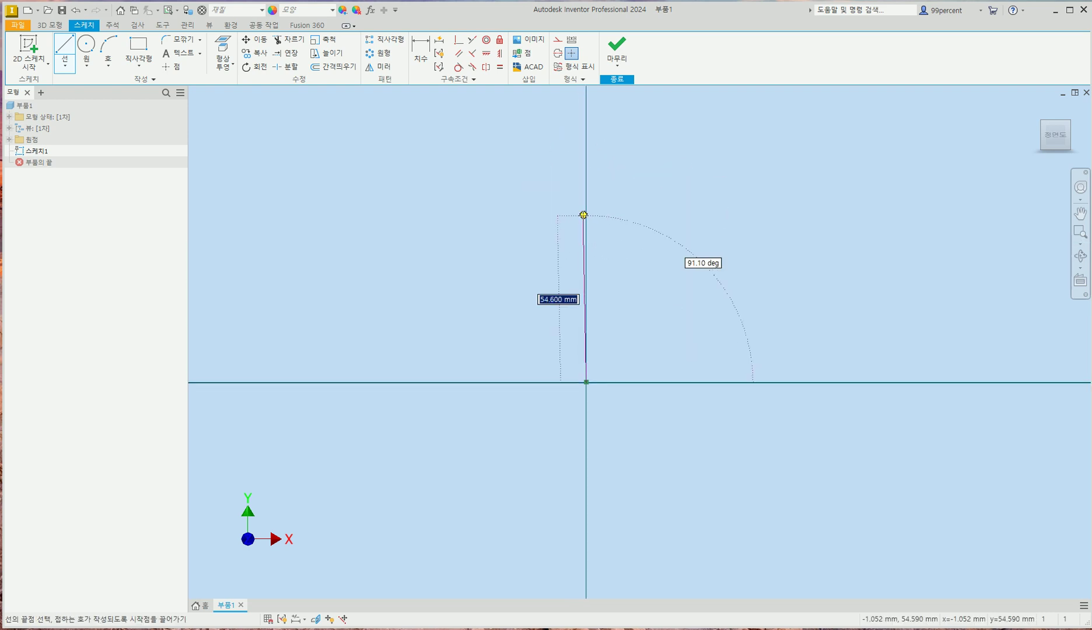
{"action": "type", "text": "50"}
{"action": "key", "text": "Return"}
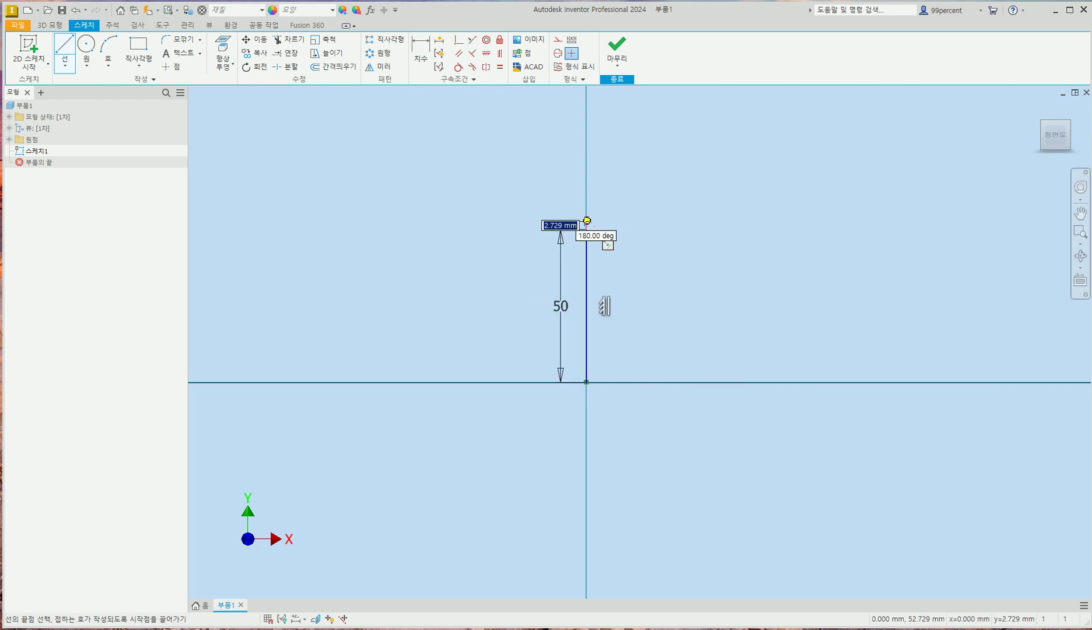
{"action": "key", "text": "Escape"}
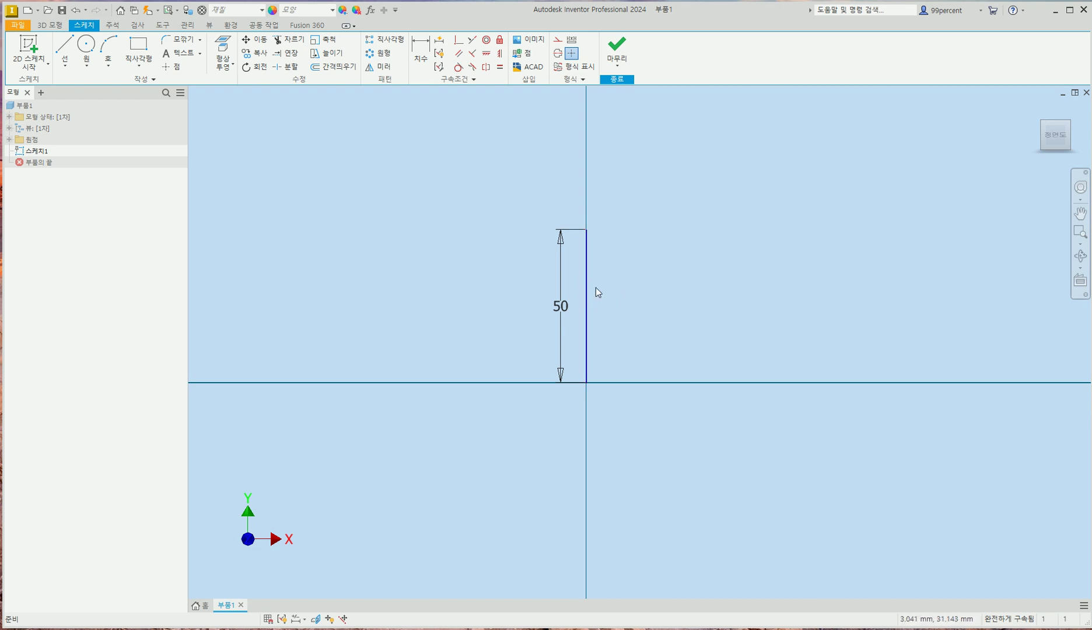
Draw two concentric circles of 20 mm and 10 mm diameter centred on the upper end of the vertical line.
{"action": "left_click", "coordinate": [86, 47]}
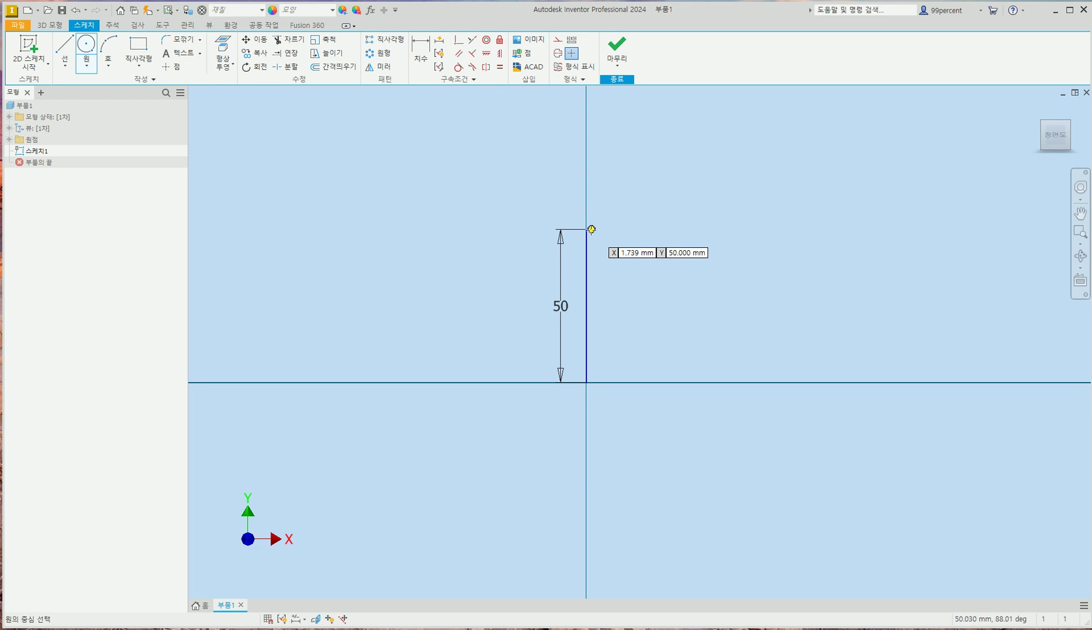
{"action": "left_click", "coordinate": [586, 230]}
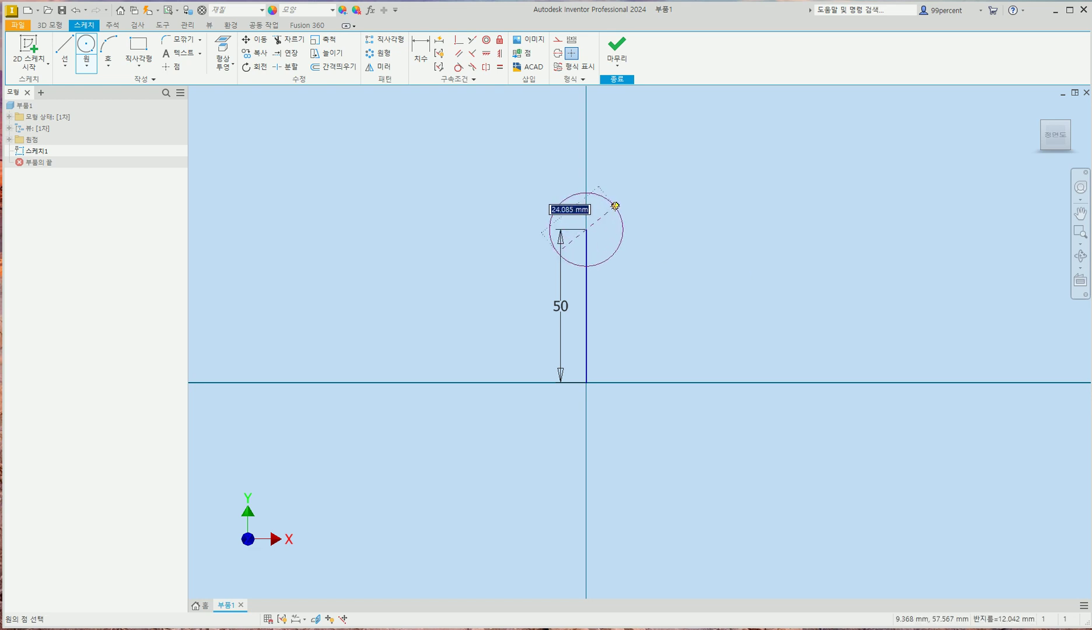
{"action": "type", "text": "20"}
{"action": "key", "text": "Return"}
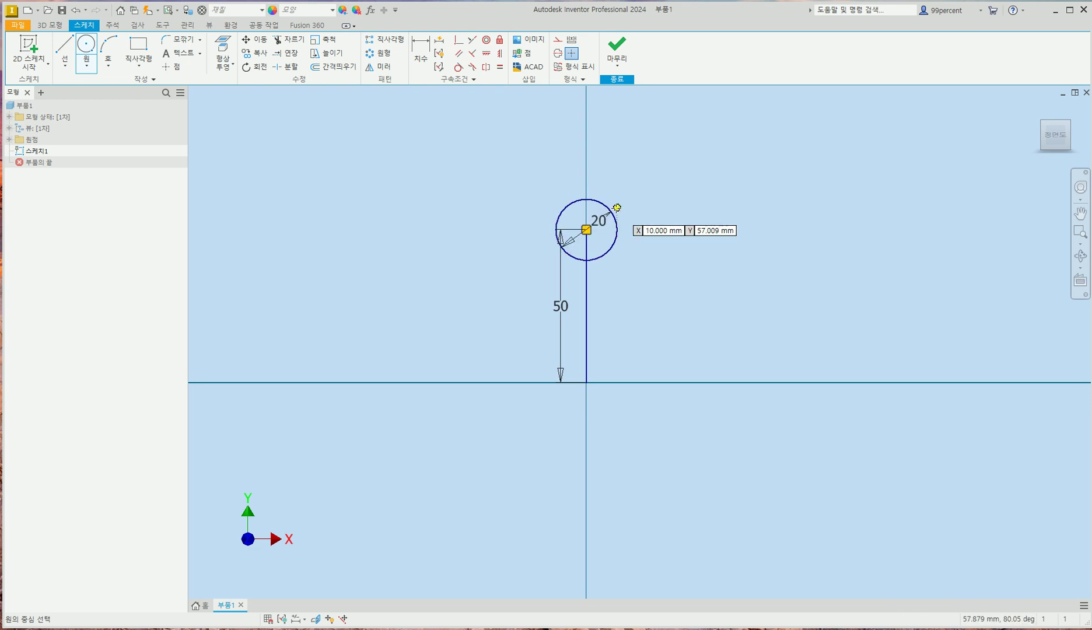
{"action": "left_click", "coordinate": [586, 230]}
{"action": "type", "text": "10"}
{"action": "key", "text": "Return"}
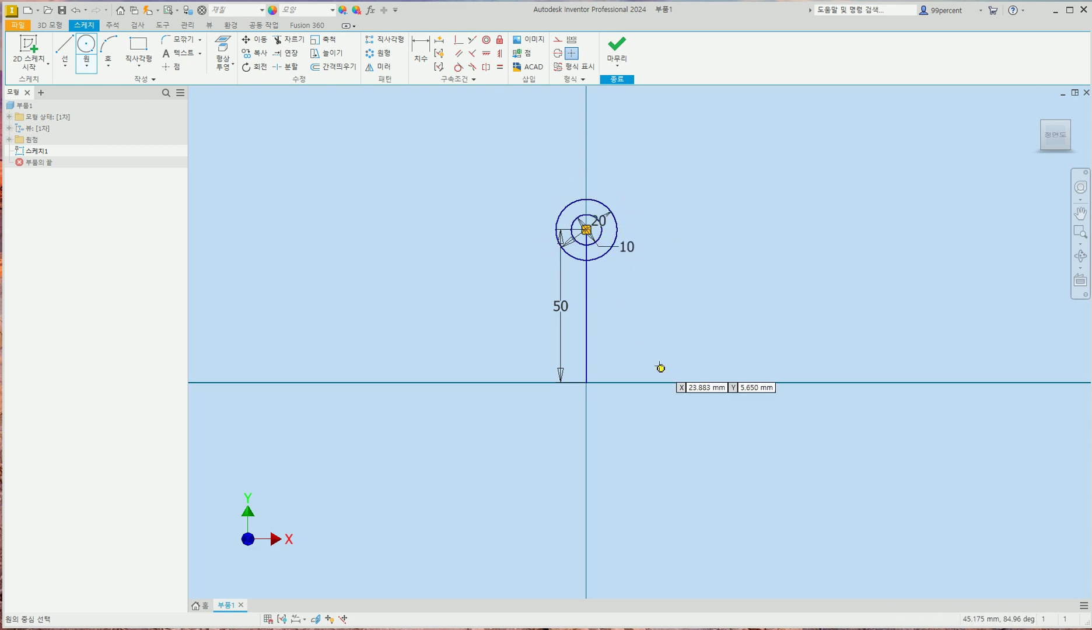
{"action": "key", "text": "Escape"}
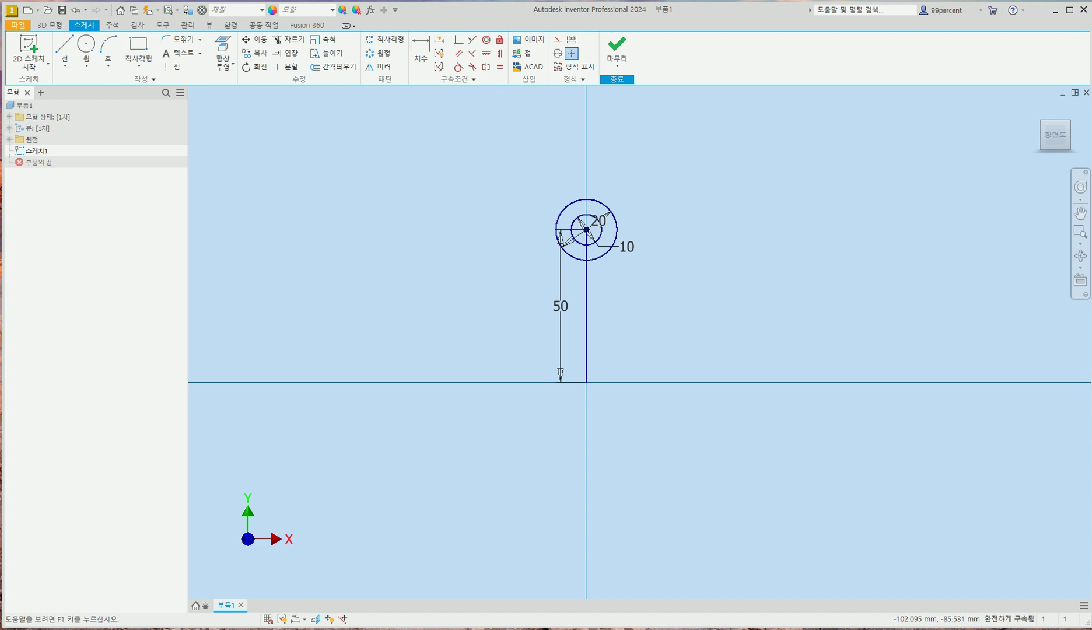
Consult the PDF drawing and sketch two separate lines sloping outward and downward, one on each side of the circles.
{"action": "key", "text": "alt+Tab"}
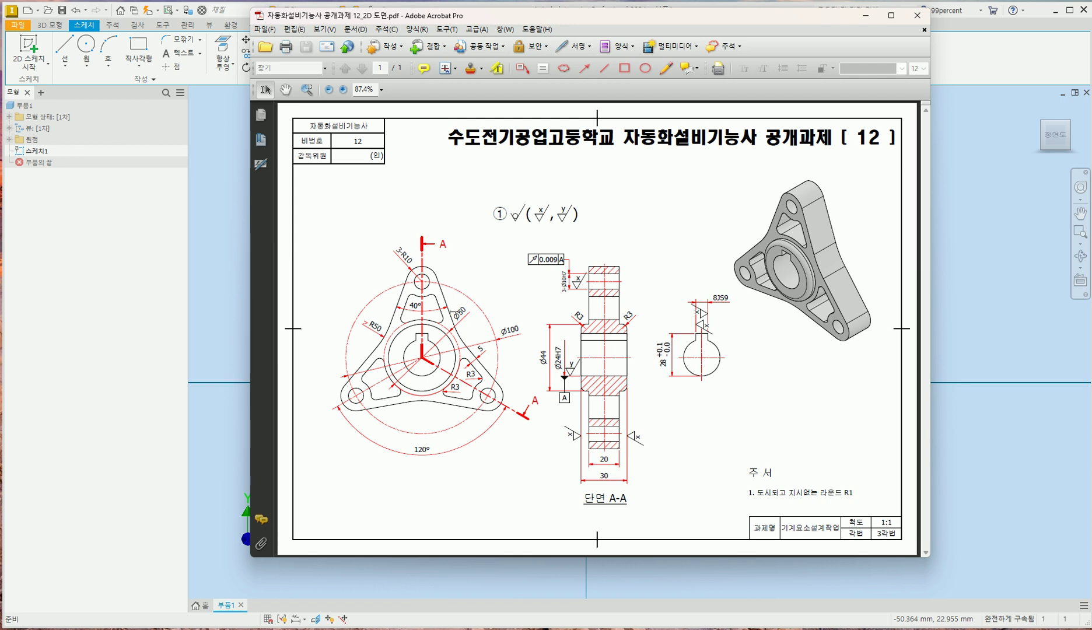
{"action": "left_click", "coordinate": [974, 309]}
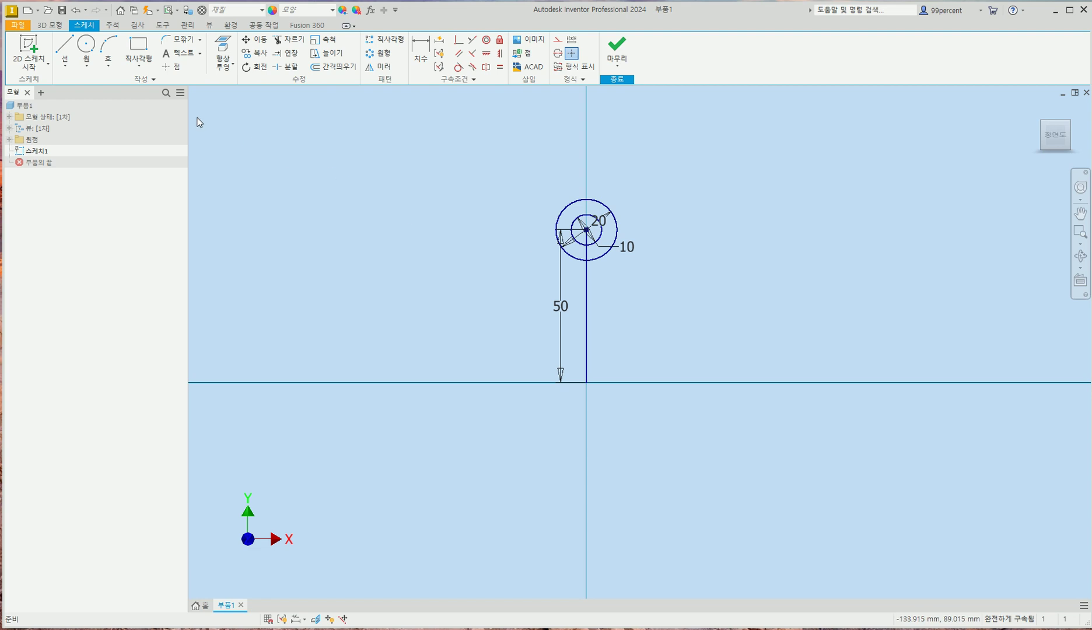
{"action": "left_click", "coordinate": [64, 49]}
{"action": "left_click", "coordinate": [562, 169]}
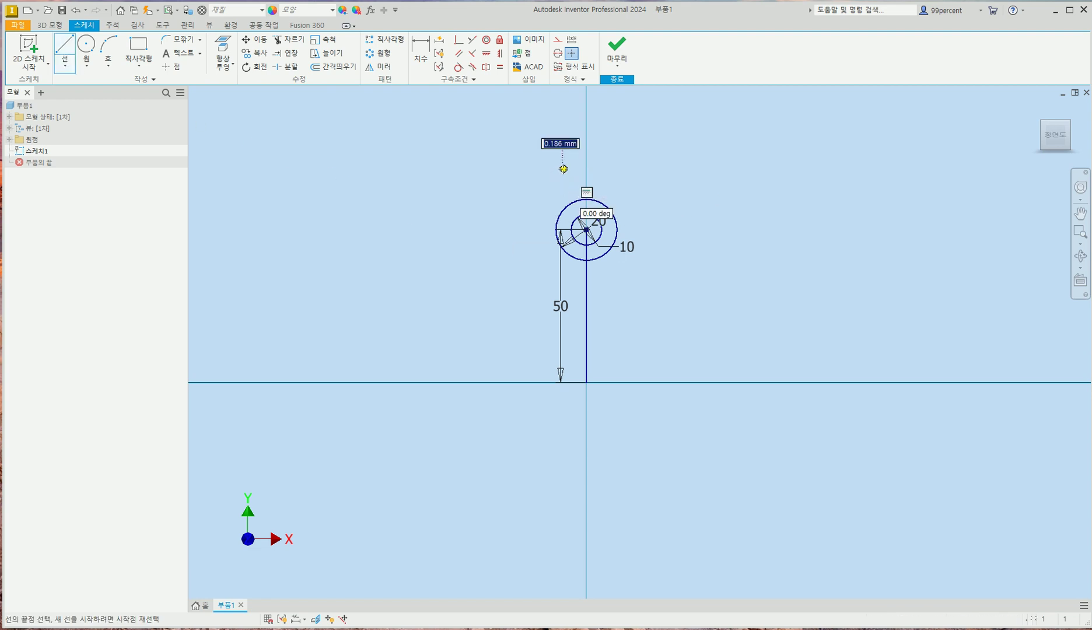
{"action": "left_click", "coordinate": [478, 367]}
{"action": "left_click", "coordinate": [476, 369]}
{"action": "left_click", "coordinate": [606, 163]}
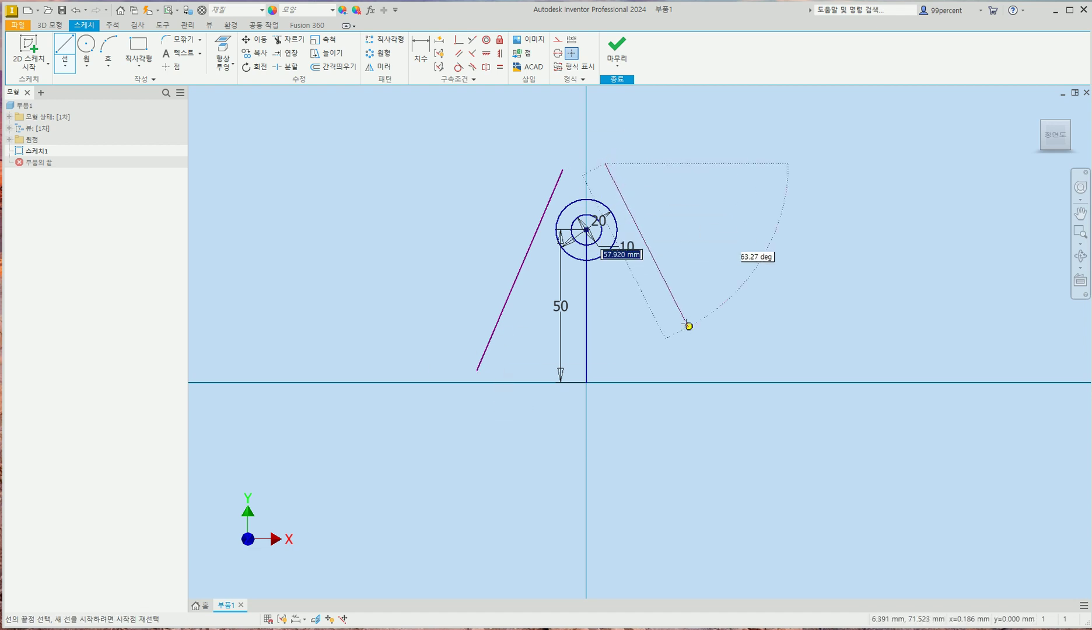
{"action": "left_click", "coordinate": [705, 367]}
{"action": "left_click", "coordinate": [704, 367]}
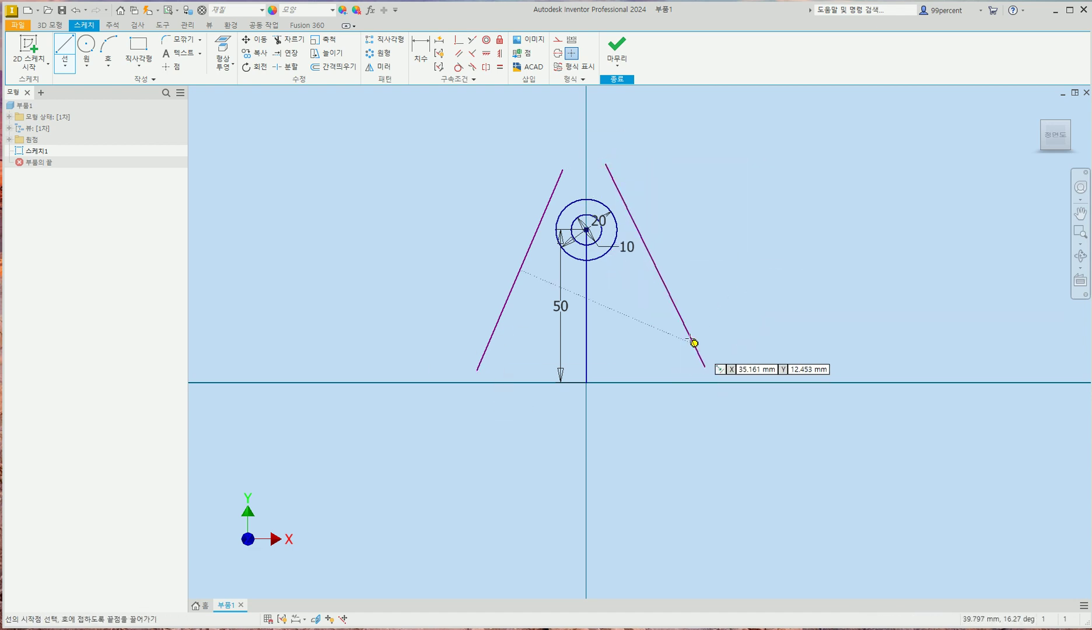
Make both slanted lines tangent to the 20 mm circle and trim their ends above the tangent points.
{"action": "left_click", "coordinate": [460, 67]}
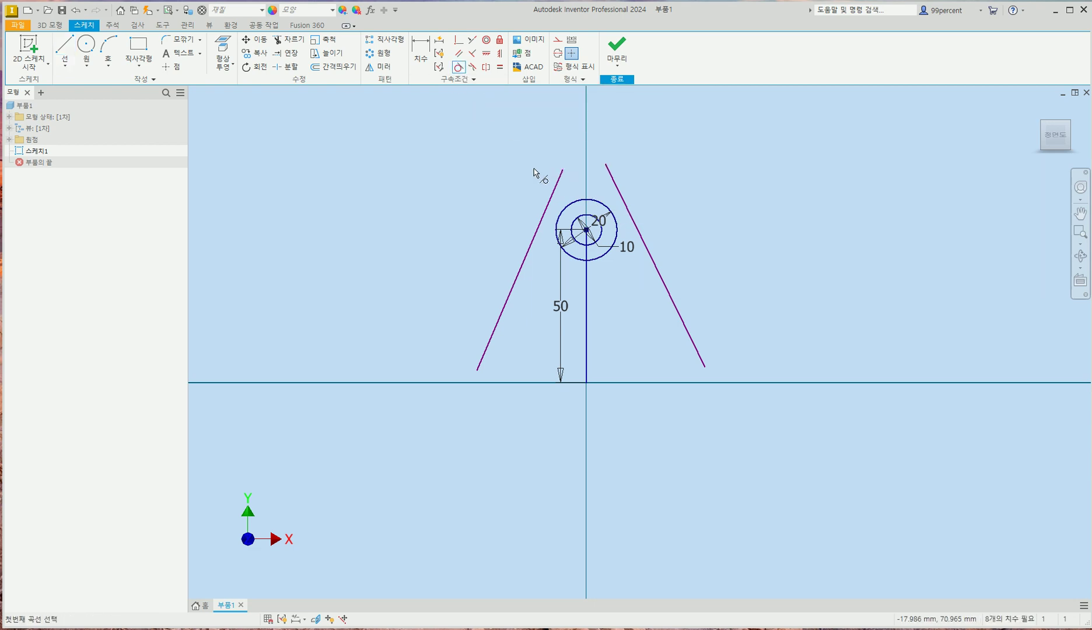
{"action": "left_click", "coordinate": [562, 210]}
{"action": "left_click", "coordinate": [550, 201]}
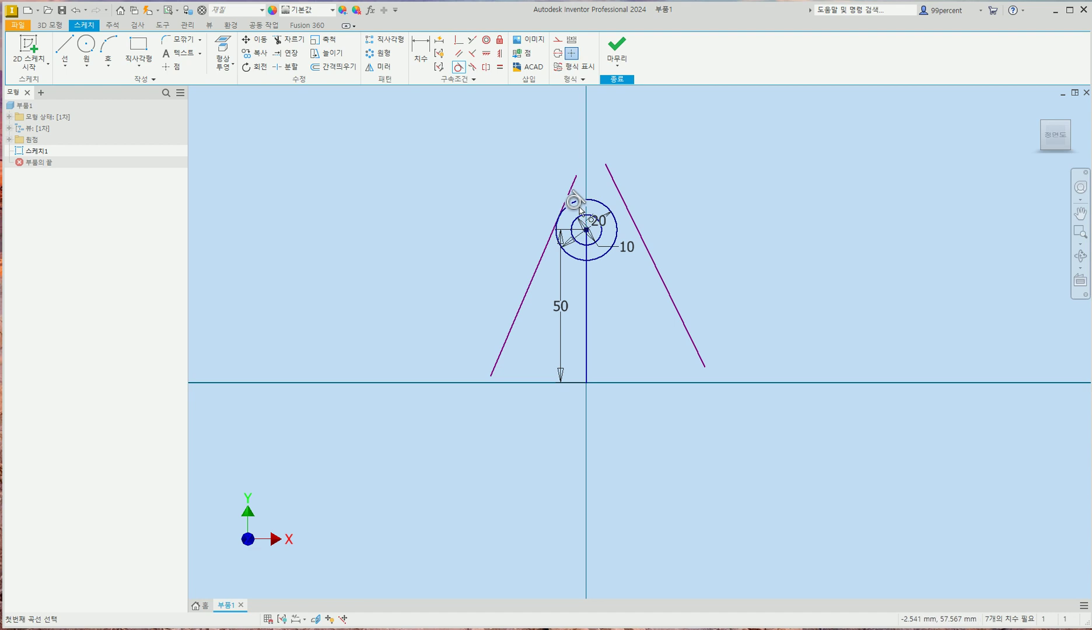
{"action": "left_click", "coordinate": [613, 212]}
{"action": "left_click", "coordinate": [633, 219]}
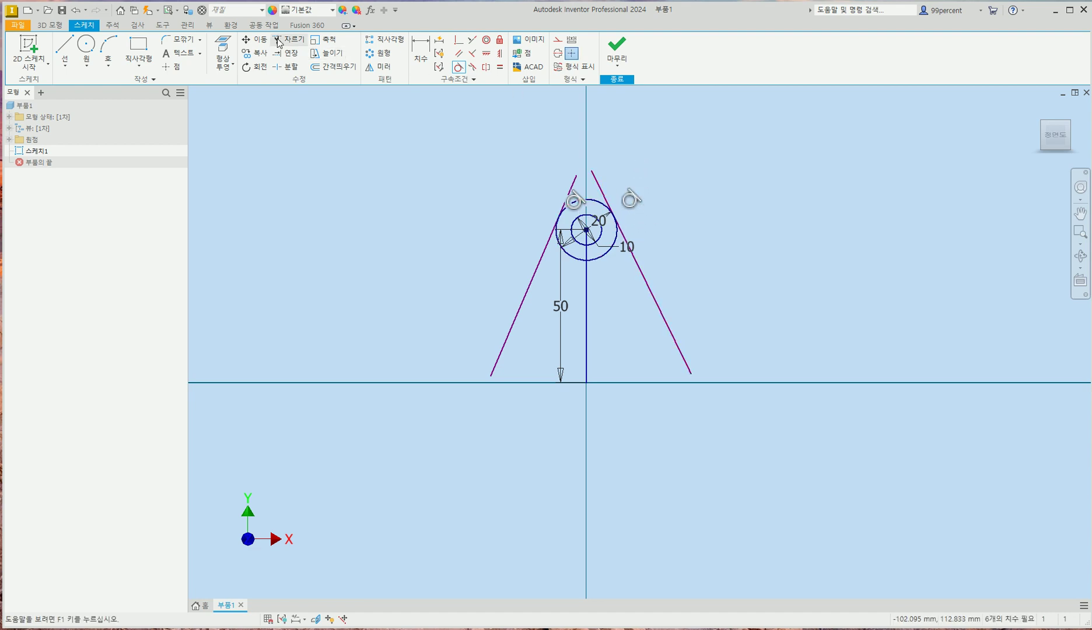
{"action": "left_click", "coordinate": [302, 40]}
{"action": "left_click_drag", "start_coordinate": [554, 182], "coordinate": [633, 184]}
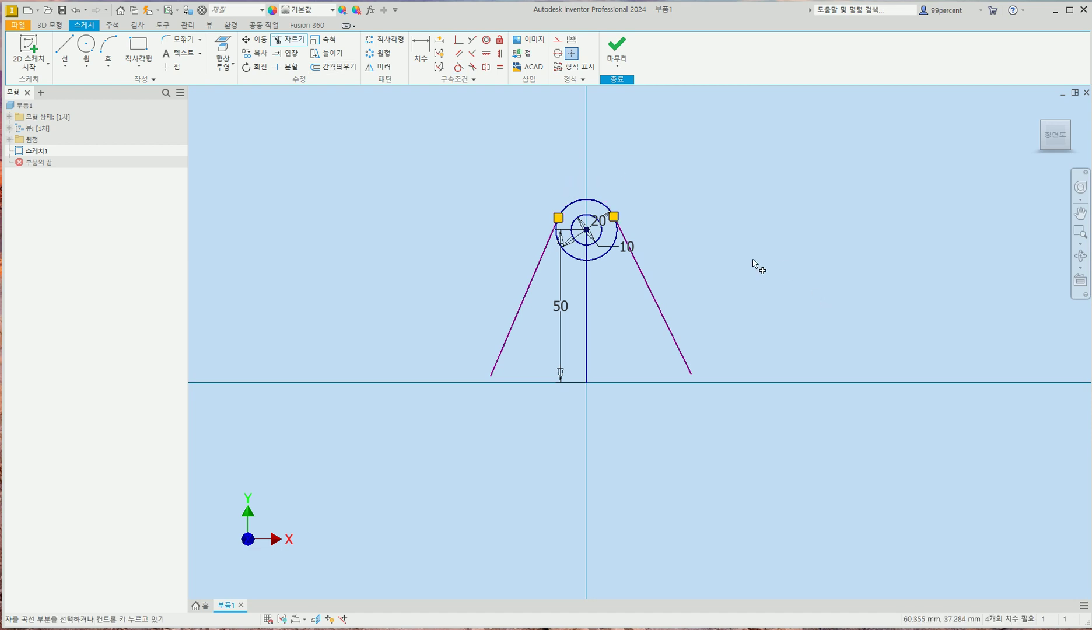
Dimension the angle between the vertical line and the left slanted line as 20 degrees.
{"action": "left_click", "coordinate": [421, 48]}
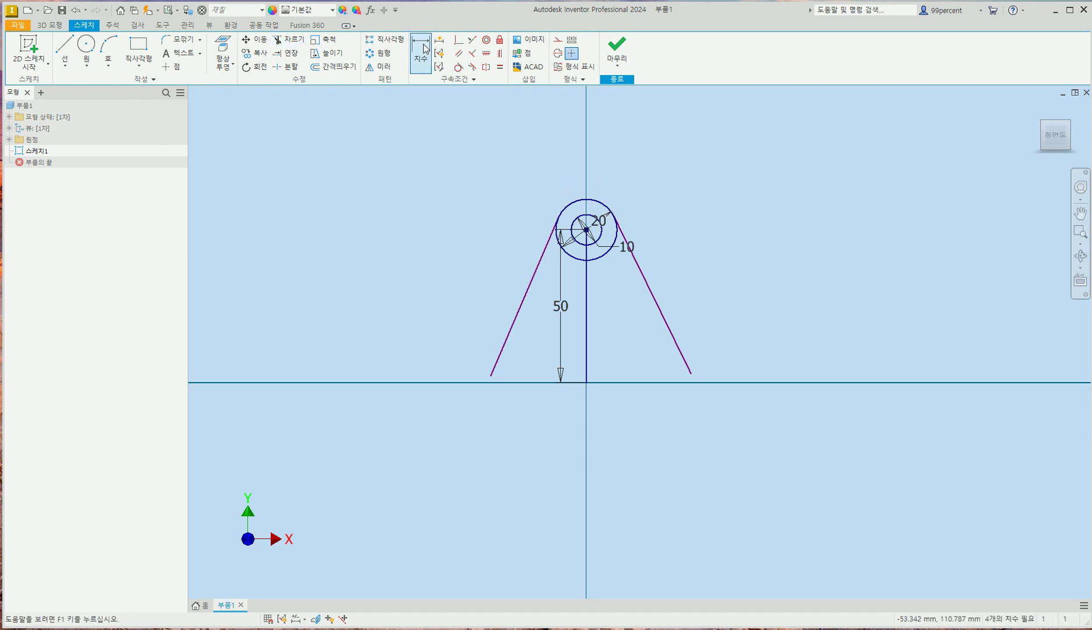
{"action": "left_click", "coordinate": [587, 300]}
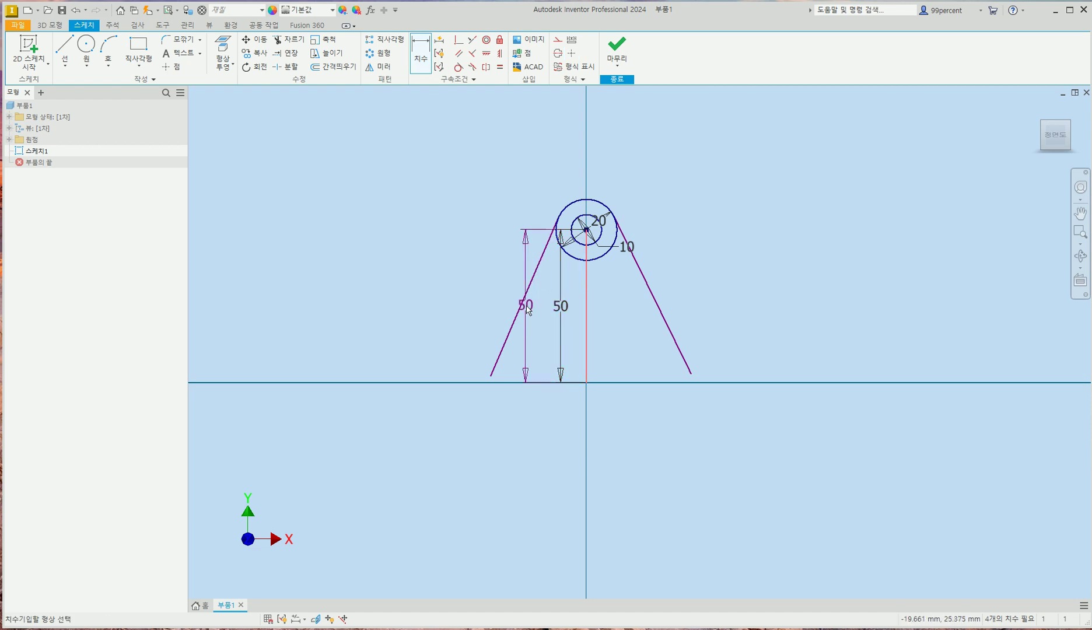
{"action": "left_click", "coordinate": [520, 310]}
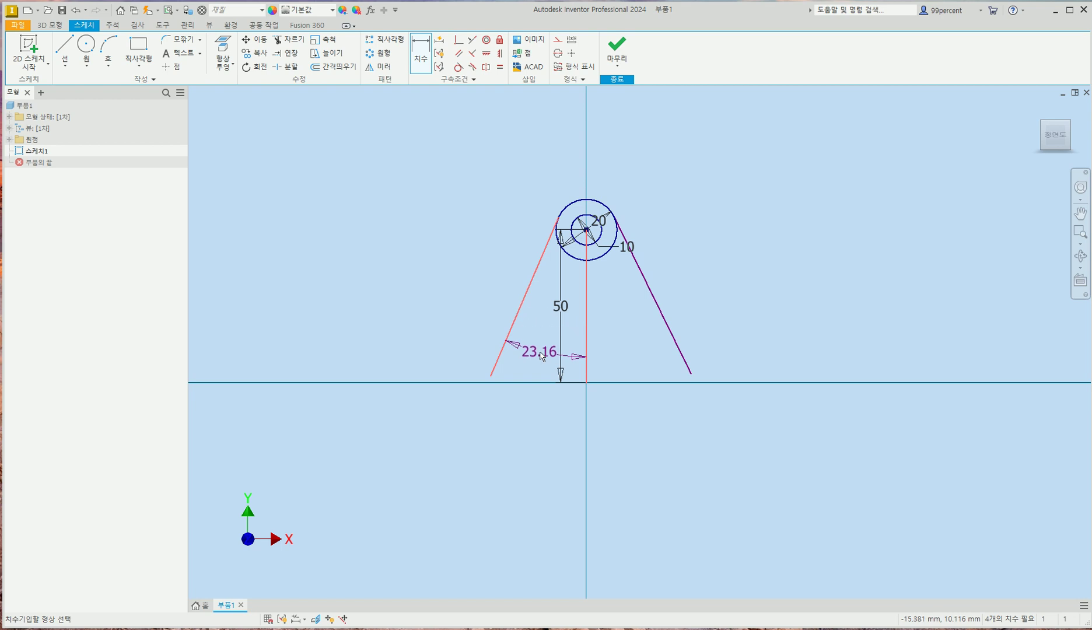
{"action": "left_click", "coordinate": [536, 386]}
{"action": "type", "text": "20"}
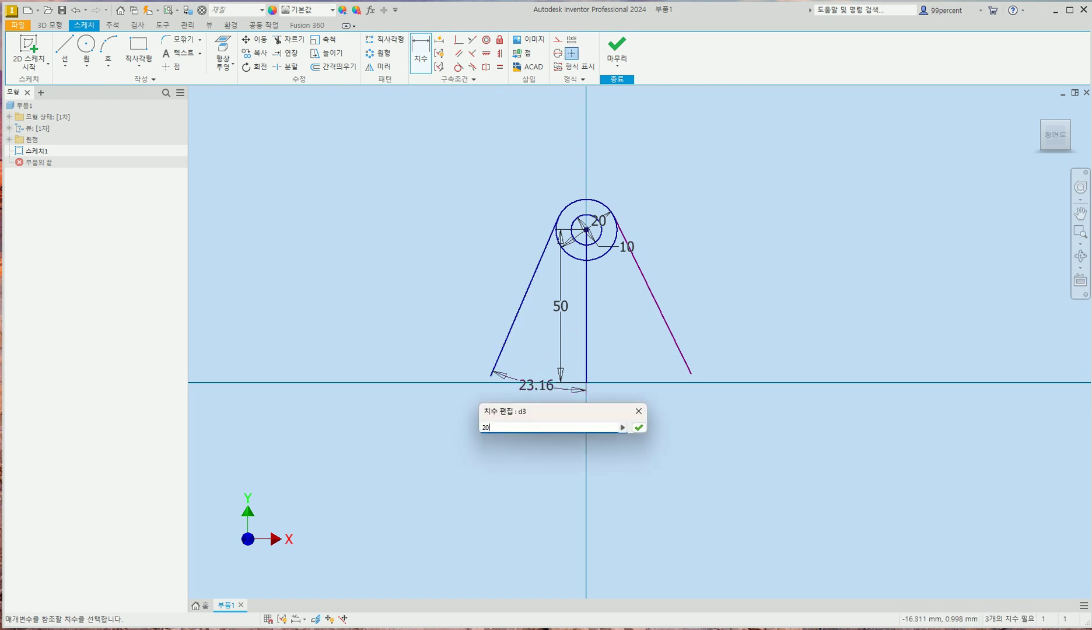
{"action": "key", "text": "Return"}
Dimension the angle between the vertical line and the right slanted line as 20 degrees.
{"action": "left_click", "coordinate": [588, 336]}
{"action": "left_click", "coordinate": [669, 330]}
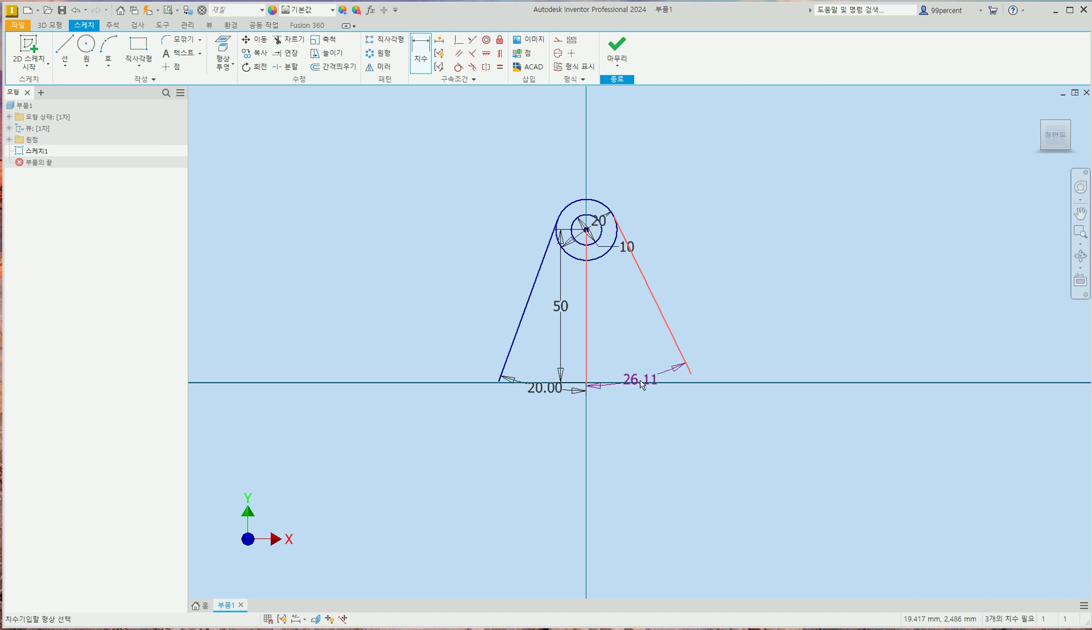
{"action": "left_click", "coordinate": [639, 385]}
{"action": "type", "text": "20"}
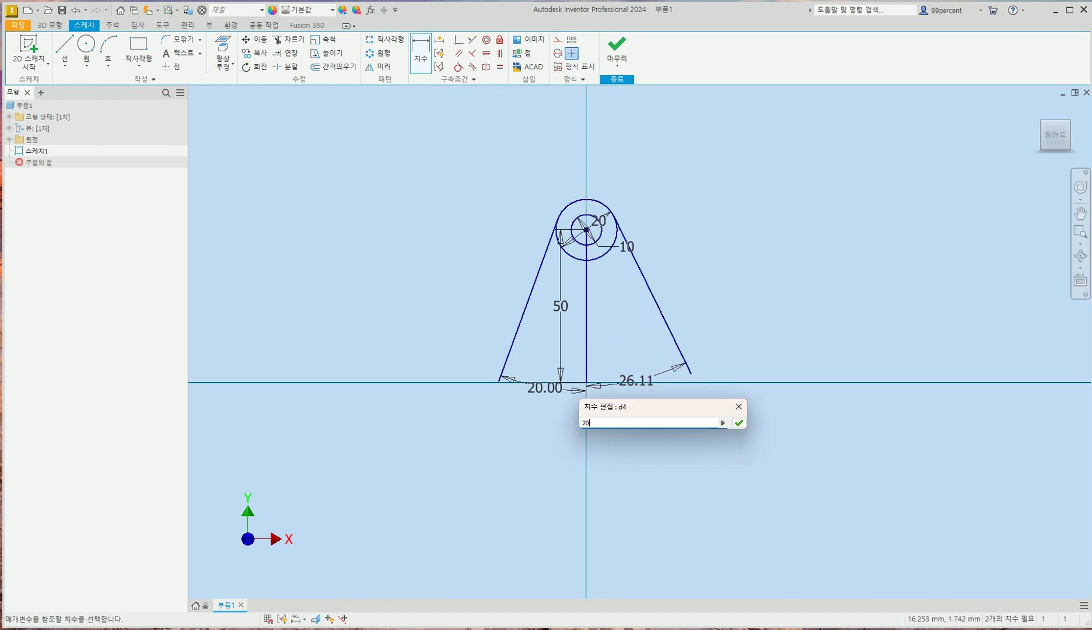
{"action": "key", "text": "Return"}
Trim away the lower arc of the 20 mm circle between the two tangent lines.
{"action": "scroll", "coordinate": [589, 298], "scroll_direction": "up", "scroll_amount": 3}
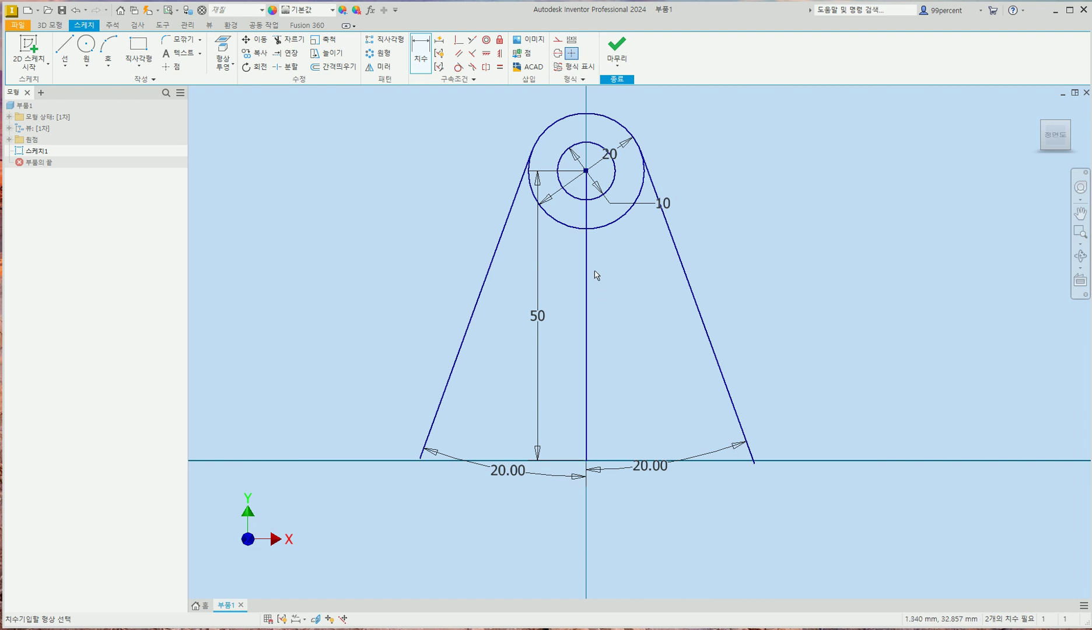
{"action": "left_click", "coordinate": [288, 39]}
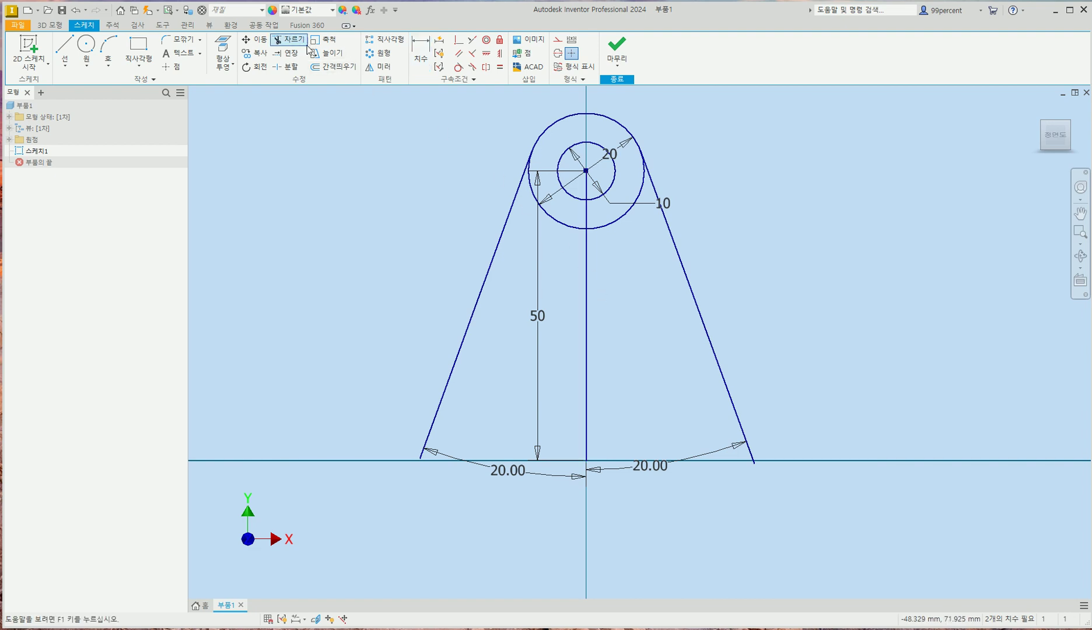
{"action": "left_click", "coordinate": [577, 230]}
{"action": "left_click", "coordinate": [621, 227]}
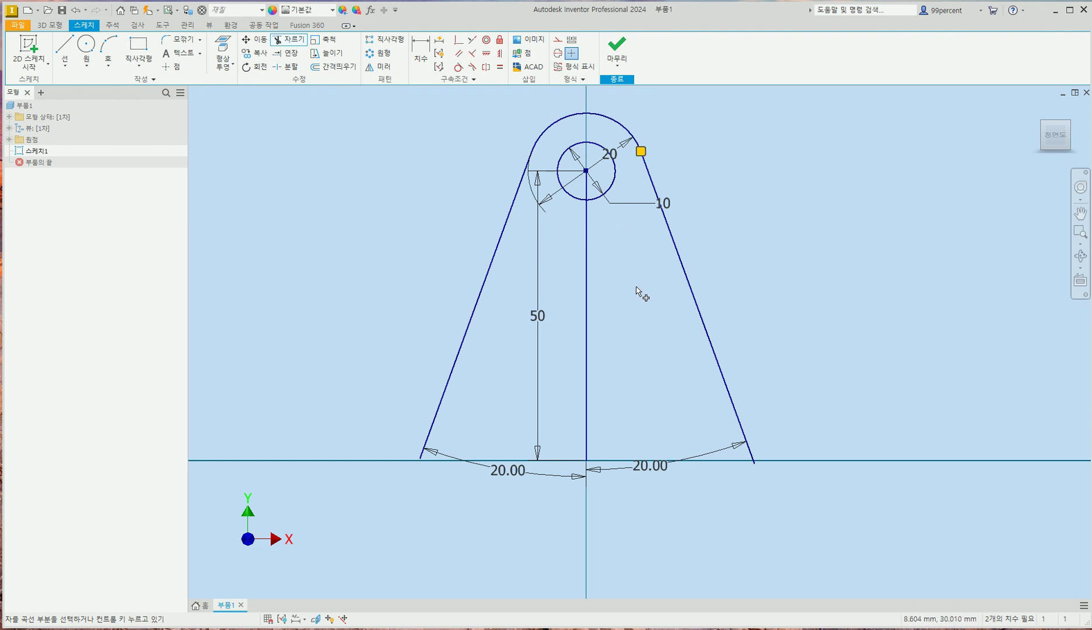
Circular-pattern the whole arm profile as 3 instances over 360 degrees about the origin, and shorten the overlapping ends of the slanted lines.
{"action": "scroll", "coordinate": [636, 286], "scroll_direction": "down", "scroll_amount": 2}
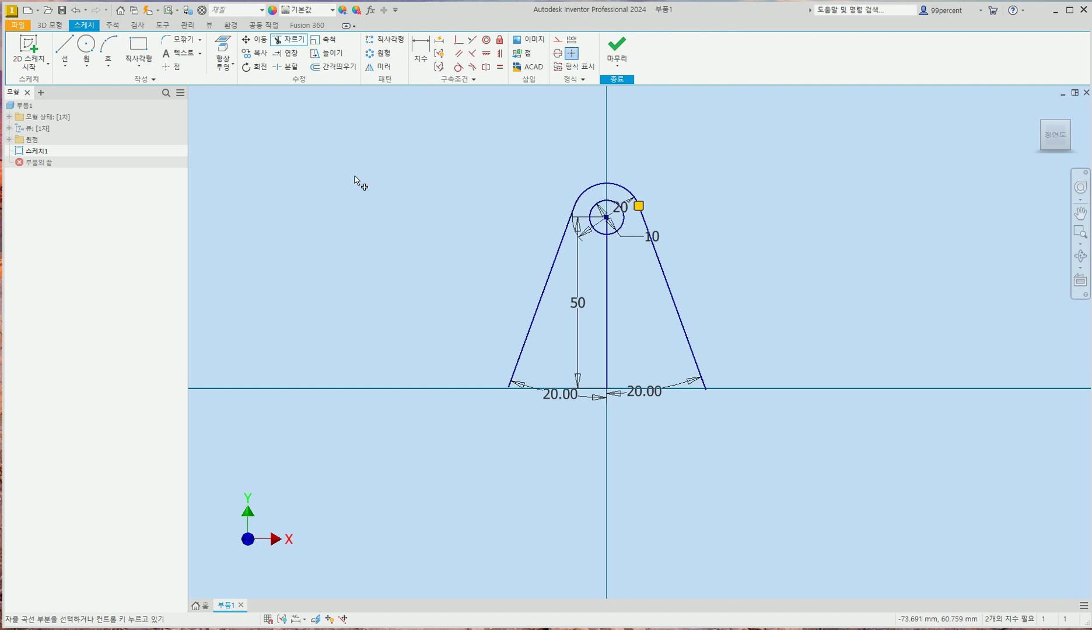
{"action": "left_click", "coordinate": [380, 56]}
{"action": "left_click_drag", "start_coordinate": [827, 362], "coordinate": [471, 173]}
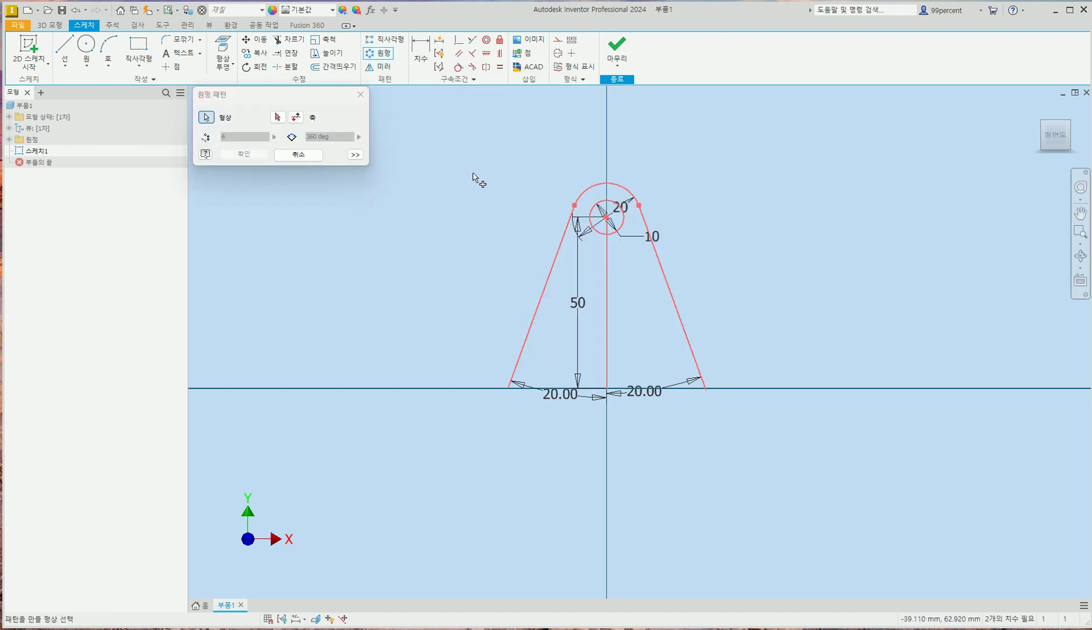
{"action": "left_click", "coordinate": [277, 118]}
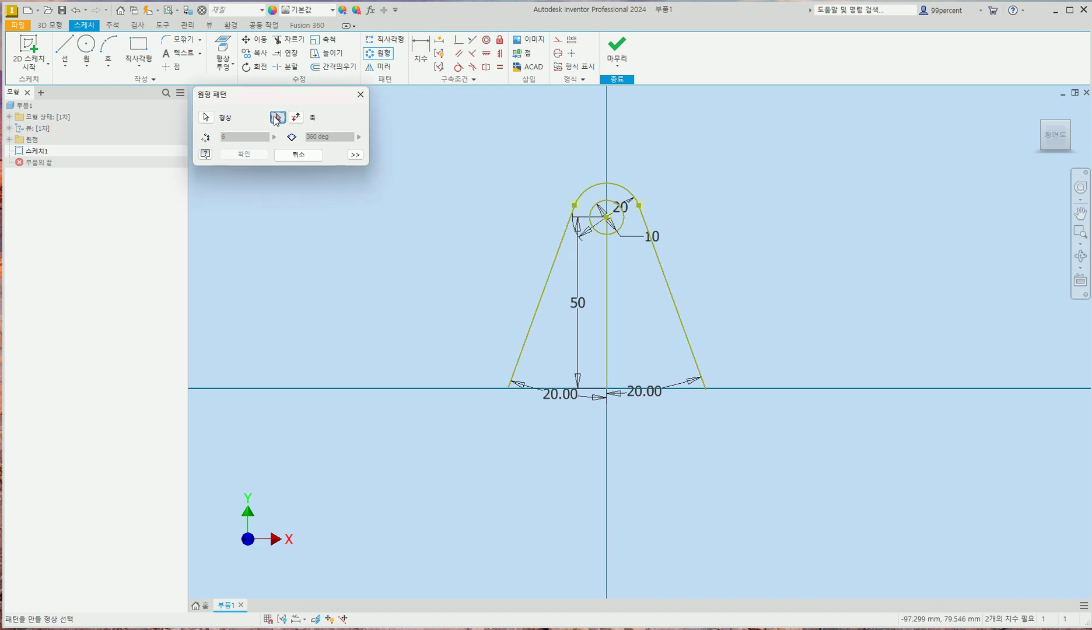
{"action": "left_click", "coordinate": [606, 388]}
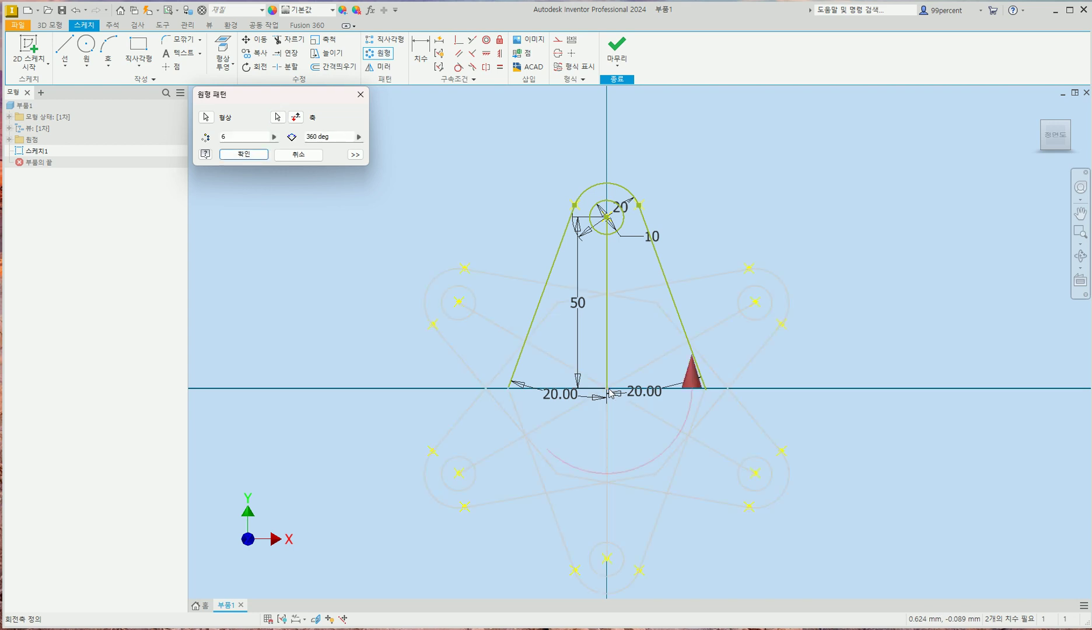
{"action": "left_click_drag", "start_coordinate": [231, 136], "coordinate": [213, 137]}
{"action": "type", "text": "3"}
{"action": "left_click", "coordinate": [250, 154]}
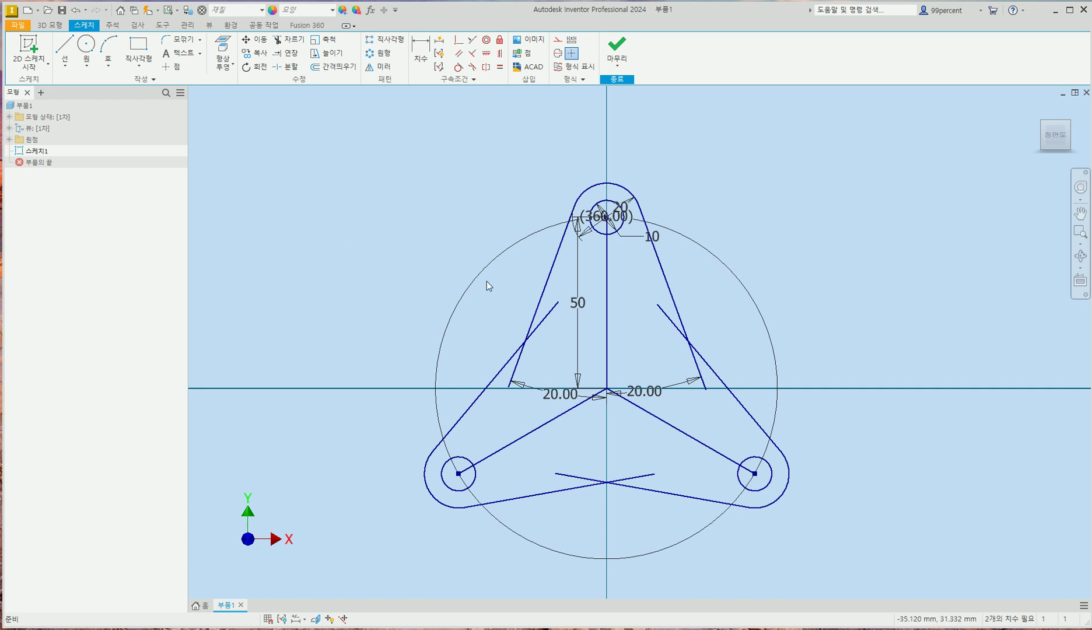
{"action": "left_click_drag", "start_coordinate": [558, 302], "coordinate": [541, 323]}
{"action": "left_click_drag", "start_coordinate": [509, 387], "coordinate": [520, 358]}
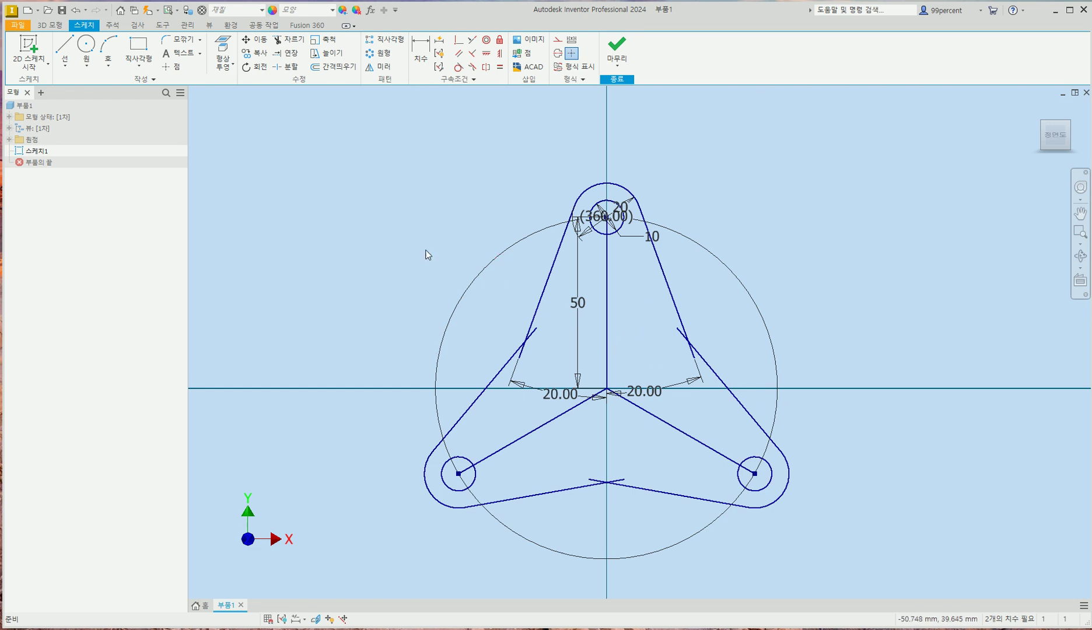
Extrude the three-armed profile, leaving out the three holes, symmetrically about the sketch plane by a total of 20 mm.
{"action": "left_click", "coordinate": [53, 25]}
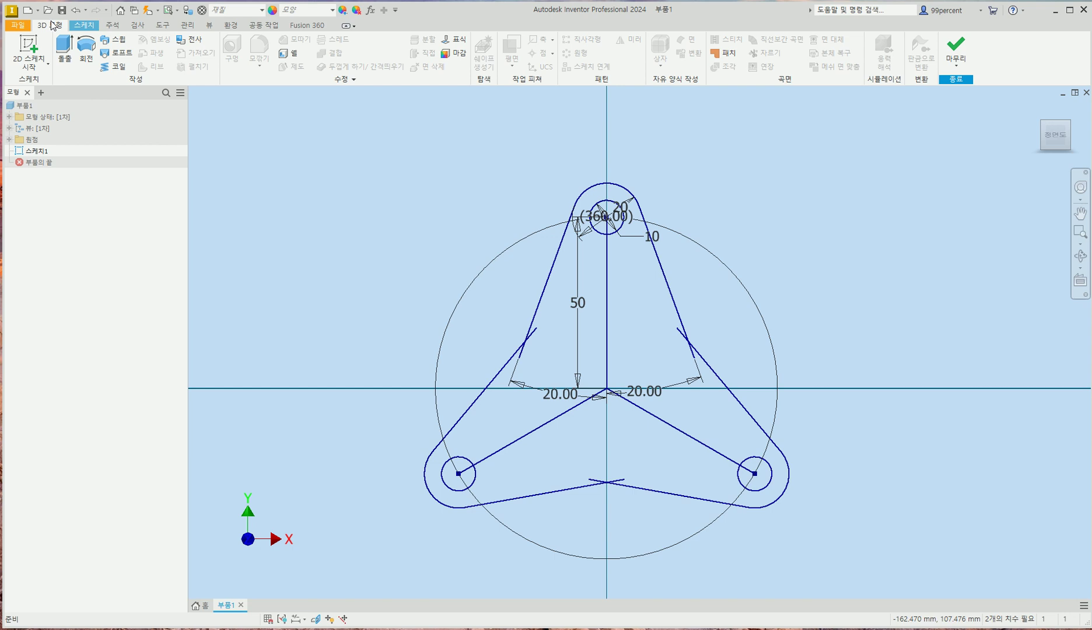
{"action": "left_click", "coordinate": [68, 51]}
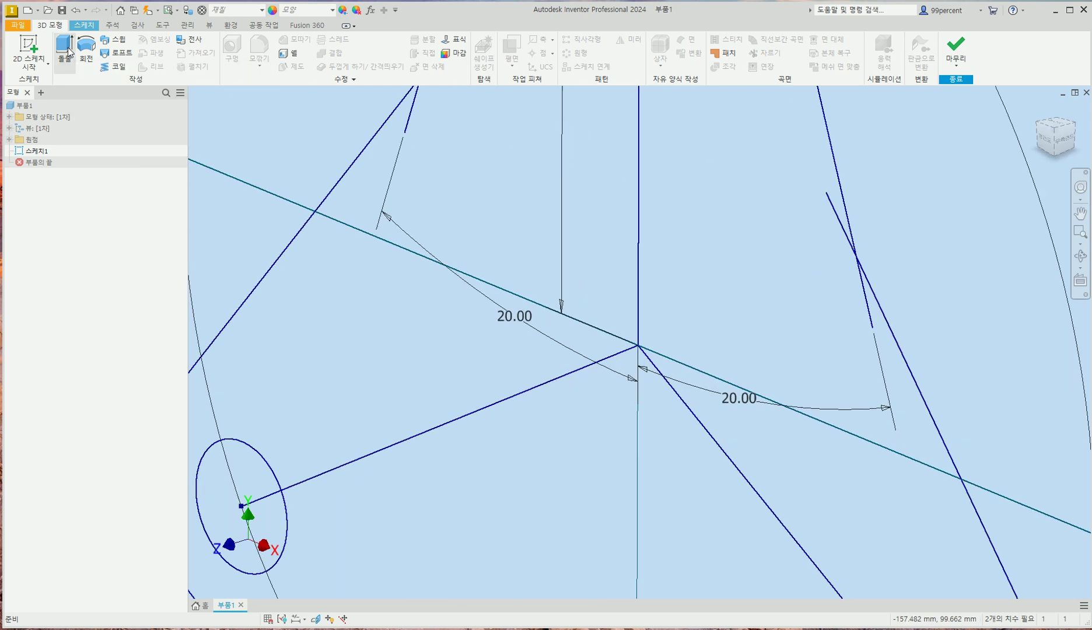
{"action": "scroll", "coordinate": [534, 222], "scroll_direction": "down", "scroll_amount": 6}
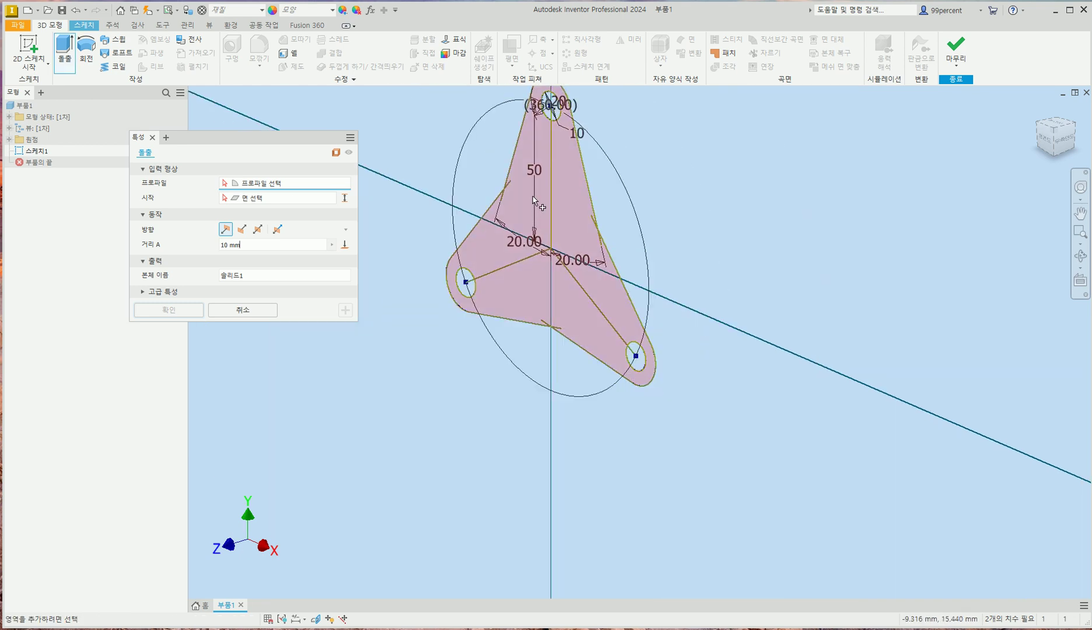
{"action": "left_click", "coordinate": [532, 197]}
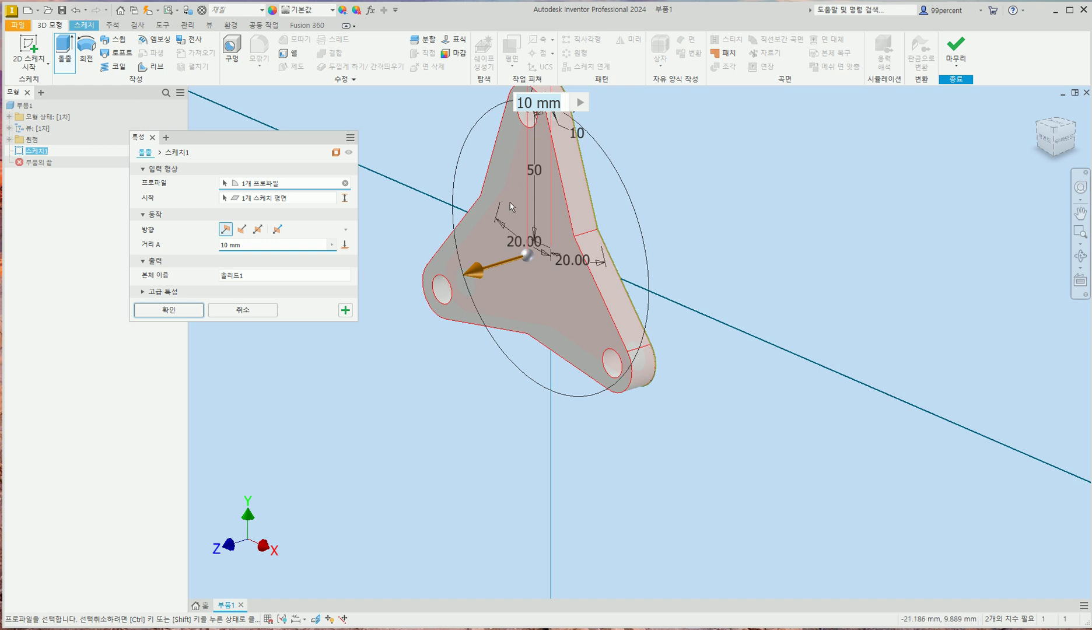
{"action": "left_click", "coordinate": [259, 230]}
{"action": "type", "text": "20"}
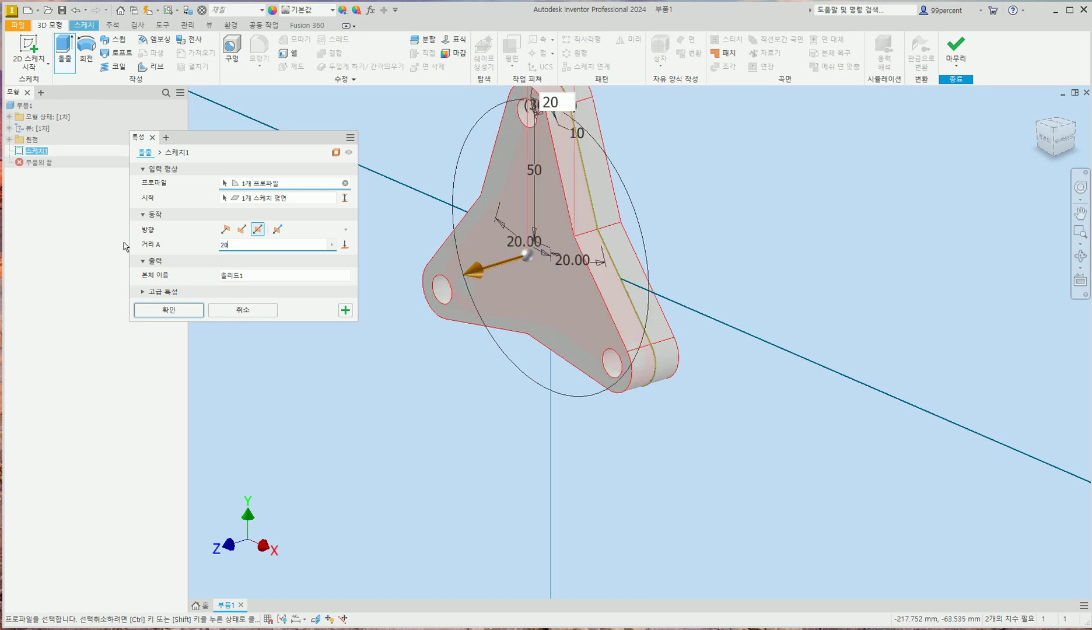
{"action": "left_click", "coordinate": [174, 311]}
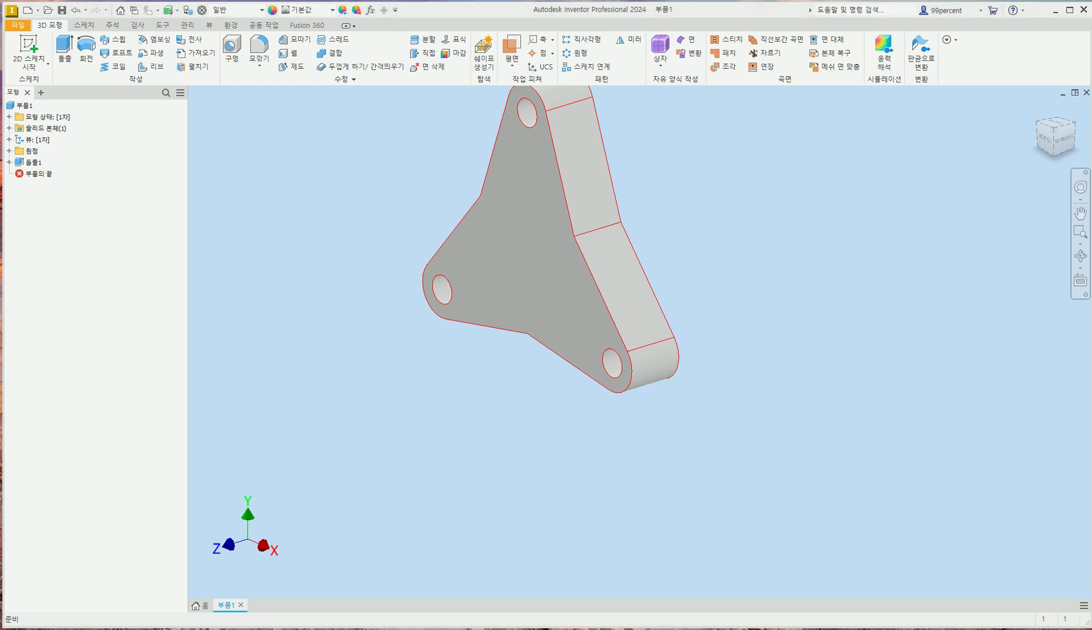
Consult the hub dimensions in the PDF drawing and start a new sketch on the plate's front face.
{"action": "key", "text": "alt+Tab"}
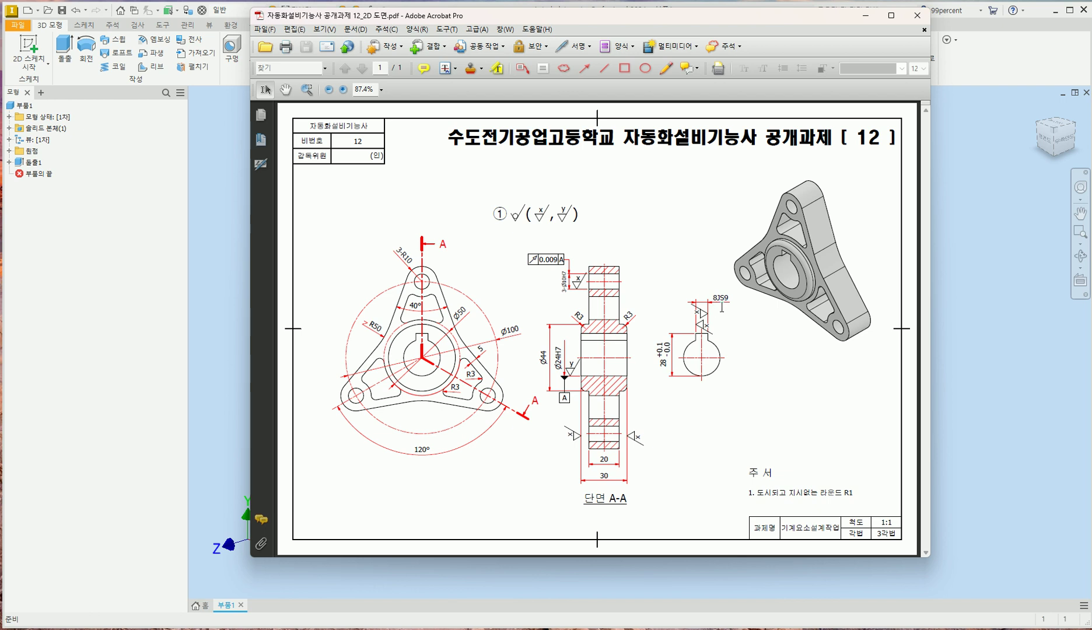
{"action": "left_click", "coordinate": [988, 334]}
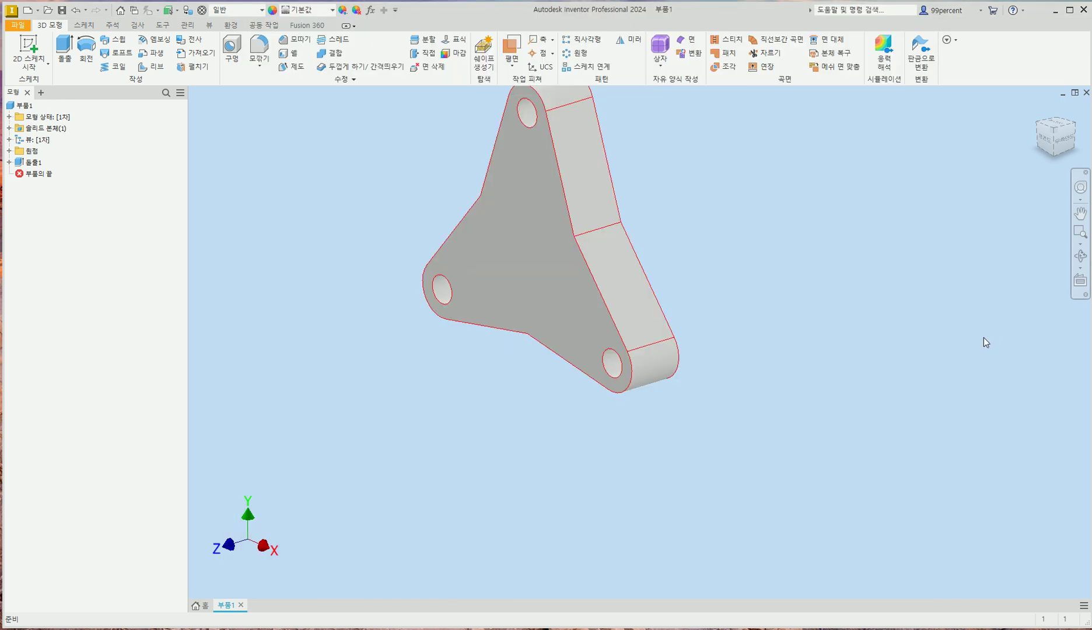
{"action": "left_click", "coordinate": [1037, 109]}
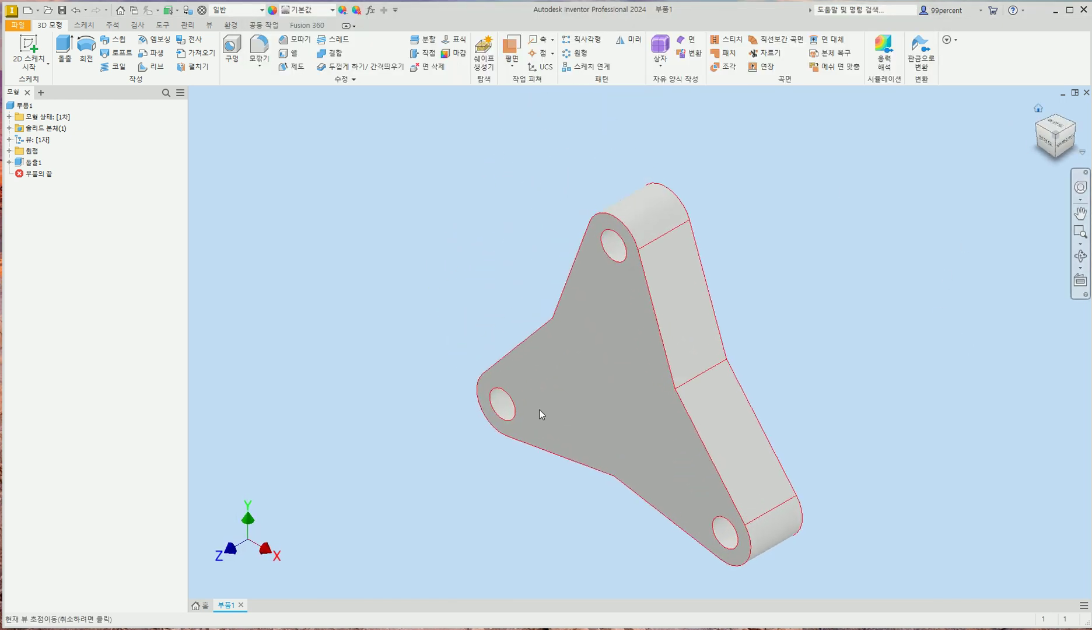
{"action": "left_click", "coordinate": [594, 380]}
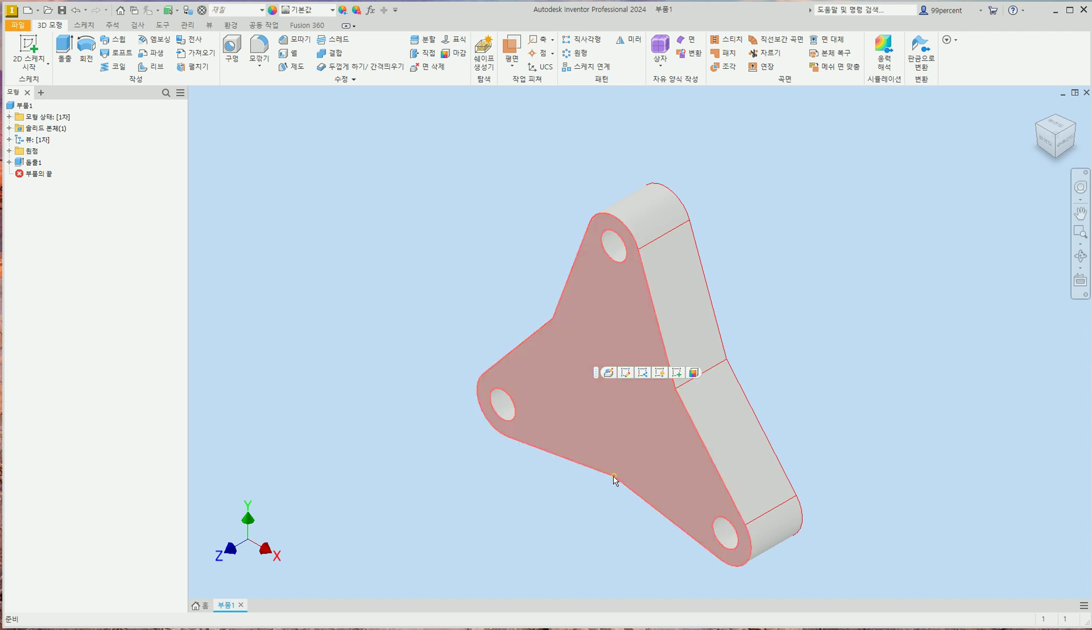
{"action": "key", "text": "alt+Tab"}
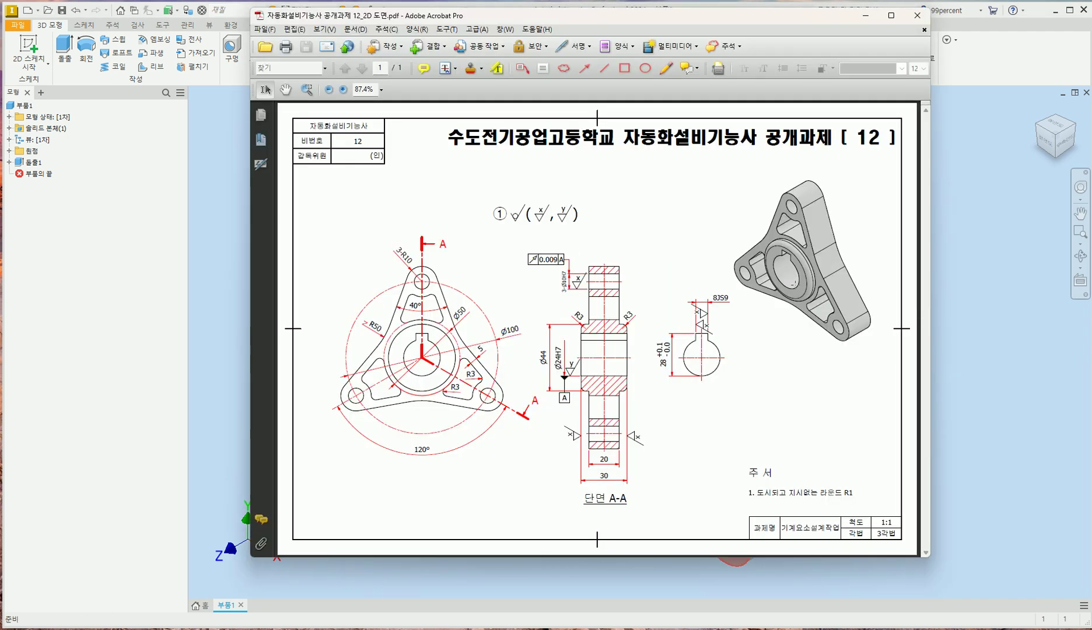
{"action": "left_click", "coordinate": [989, 318]}
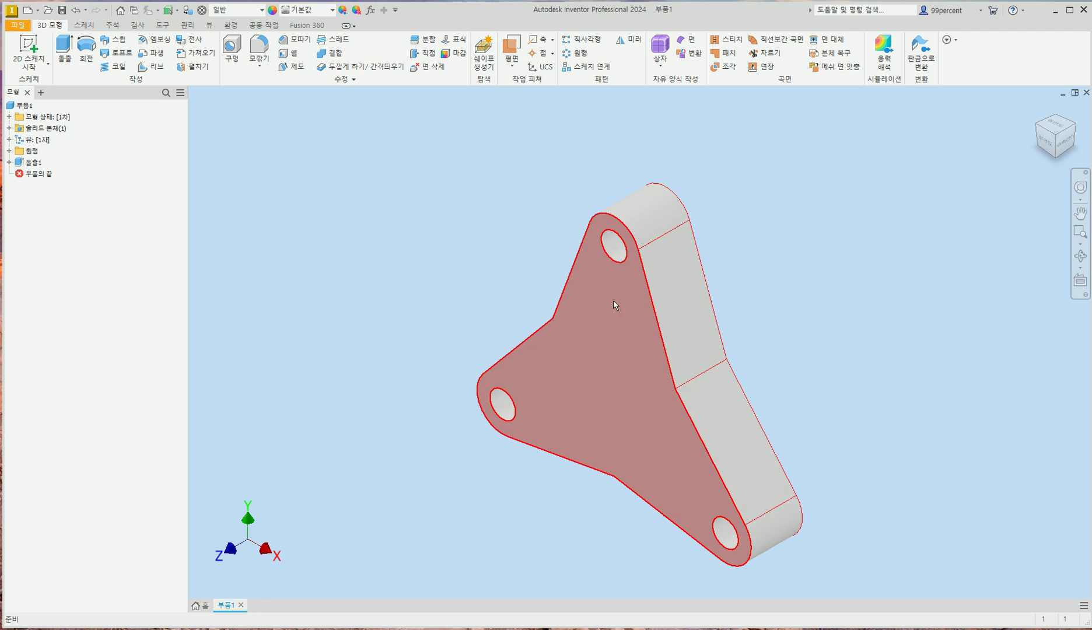
{"action": "left_click", "coordinate": [597, 393]}
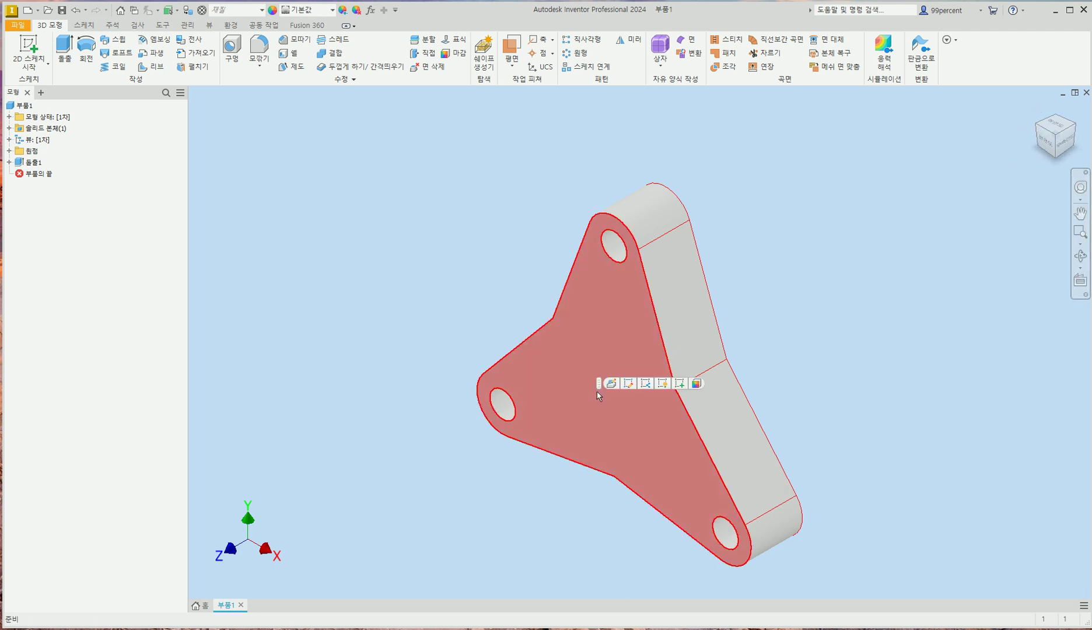
{"action": "left_click", "coordinate": [681, 385]}
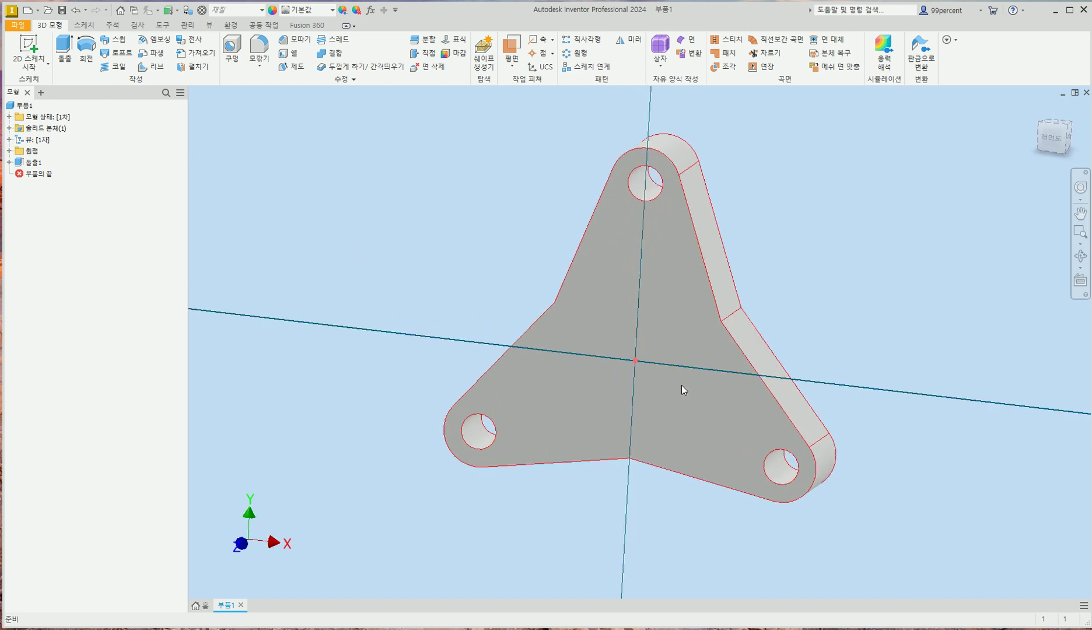
Draw a circle of 24 mm diameter centred on the origin for the hub bore.
{"action": "middle_click_drag", "start_coordinate": [683, 384], "coordinate": [594, 368]}
{"action": "left_click", "coordinate": [86, 46]}
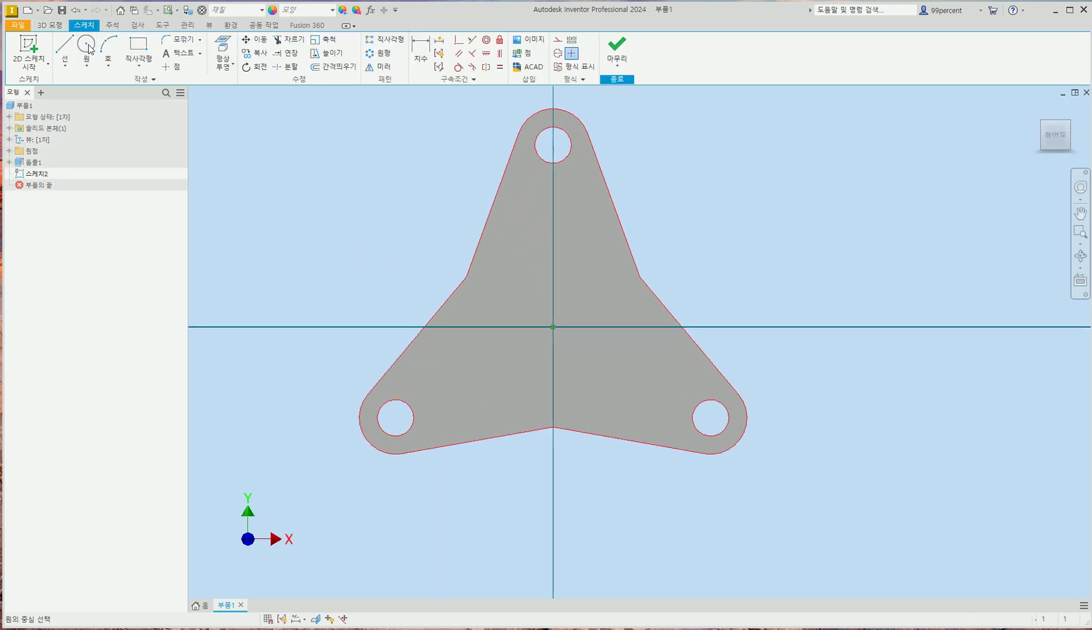
{"action": "left_click", "coordinate": [553, 327]}
{"action": "type", "text": "24"}
{"action": "key", "text": "Return"}
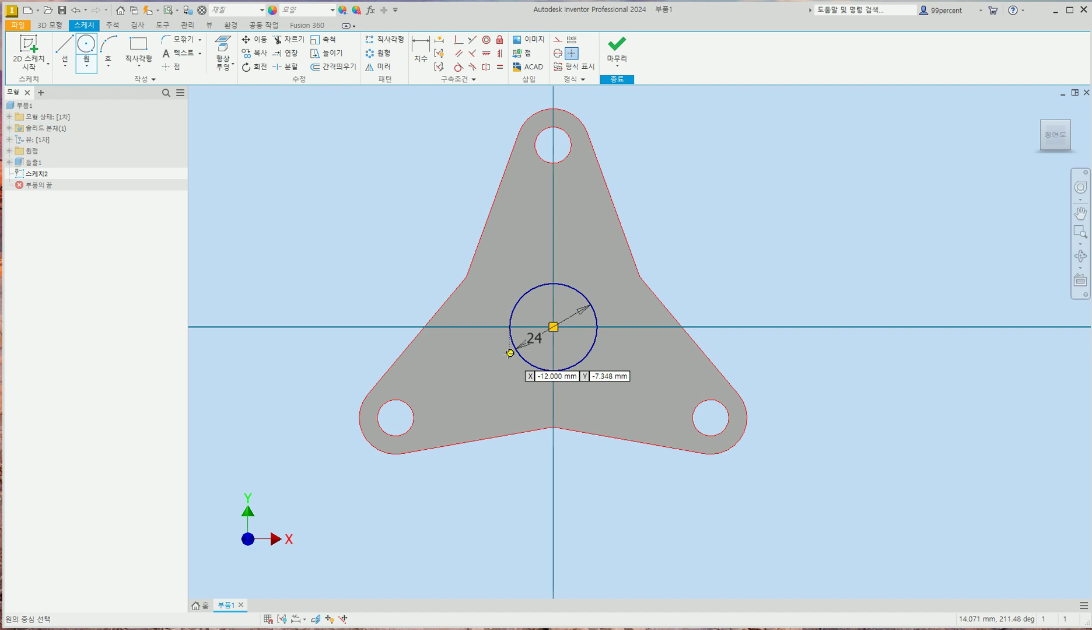
{"action": "key", "text": "Escape"}
Draw a keyway rectangle about 7.7 mm wide and 5.1 mm high across the top of the 24 mm circle.
{"action": "scroll", "coordinate": [535, 304], "scroll_direction": "up", "scroll_amount": 3}
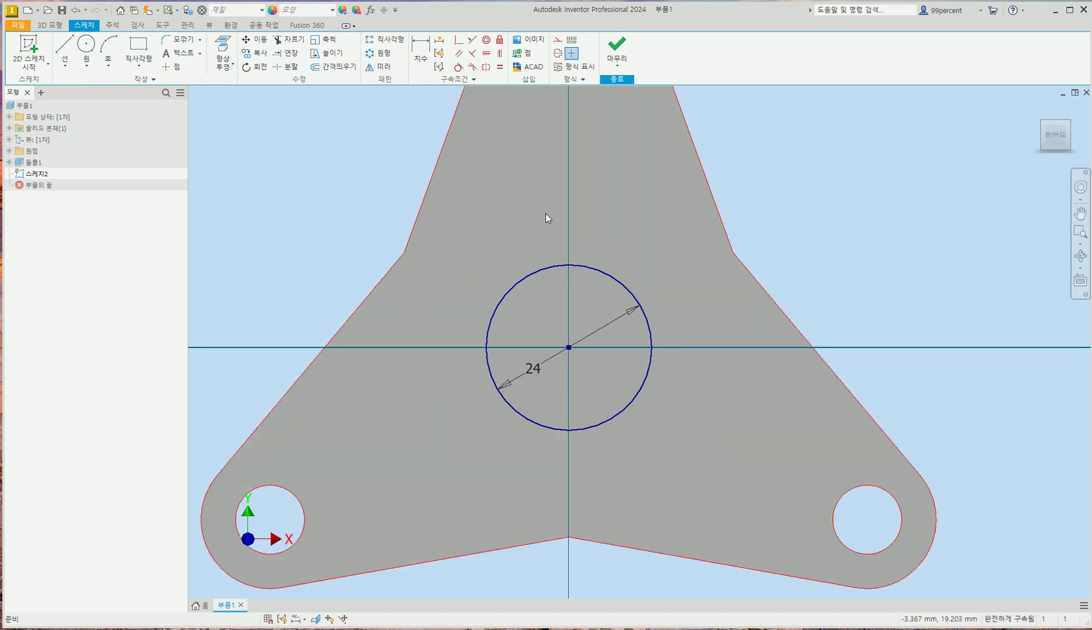
{"action": "scroll", "coordinate": [566, 295], "scroll_direction": "up", "scroll_amount": 3}
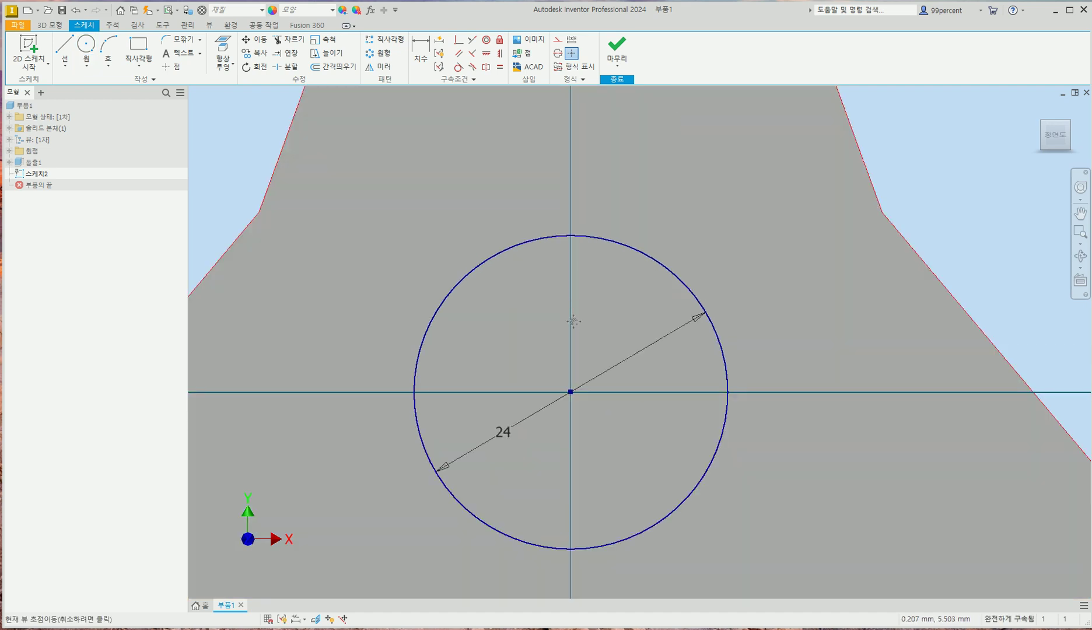
{"action": "middle_click_drag", "start_coordinate": [572, 319], "coordinate": [558, 273]}
{"action": "left_click", "coordinate": [138, 48]}
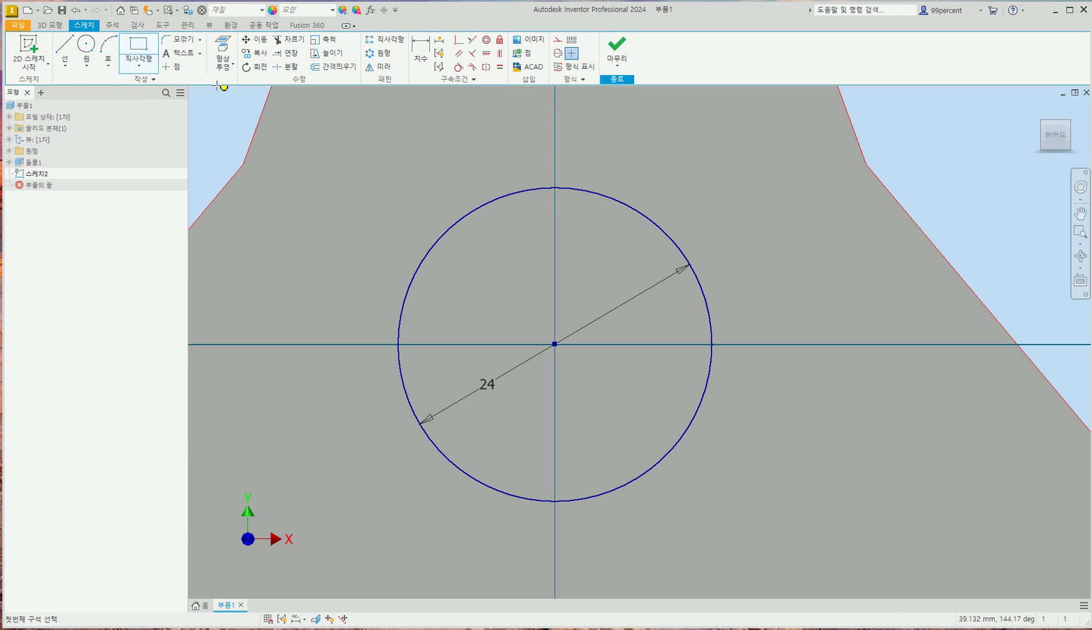
{"action": "left_click", "coordinate": [504, 156]}
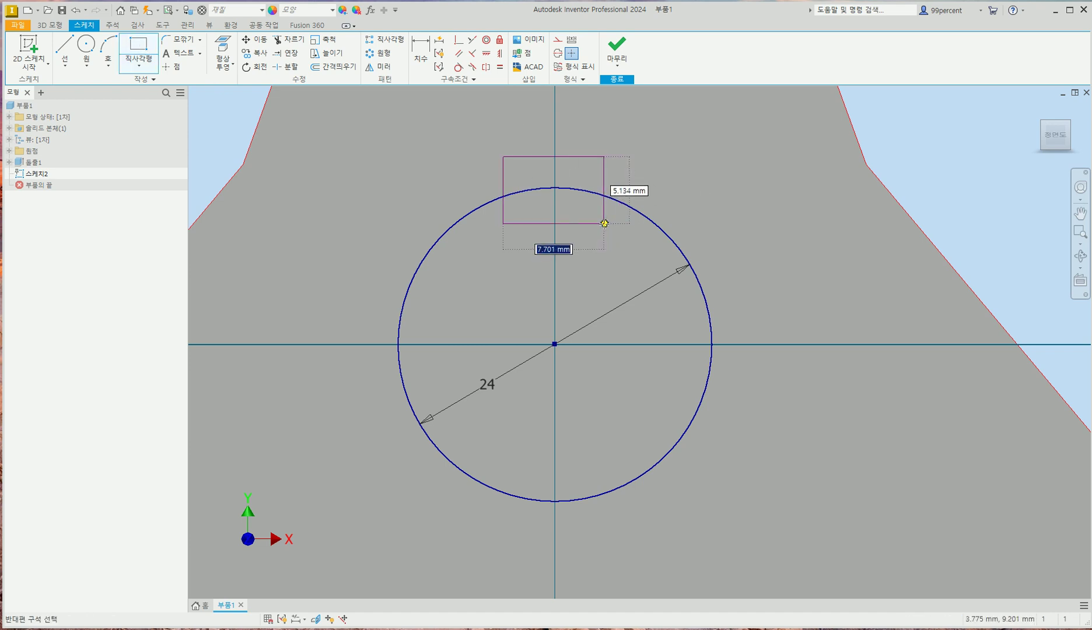
{"action": "left_click", "coordinate": [605, 223]}
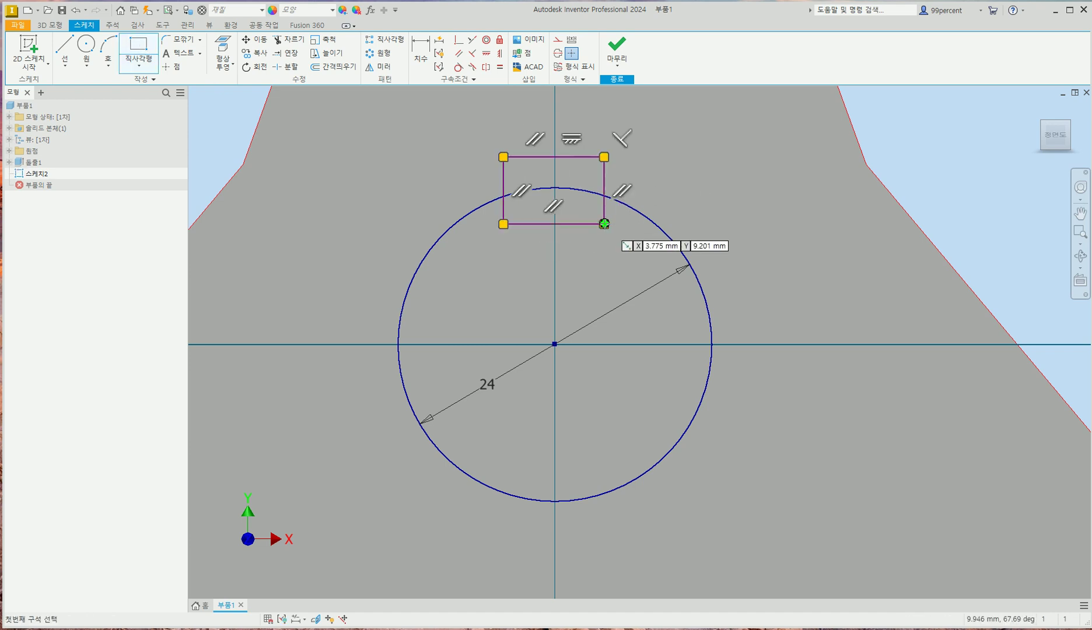
{"action": "key", "text": "Escape"}
Dimension the width of the keyway rectangle as 8 mm along its upper edge.
{"action": "key", "text": "d"}
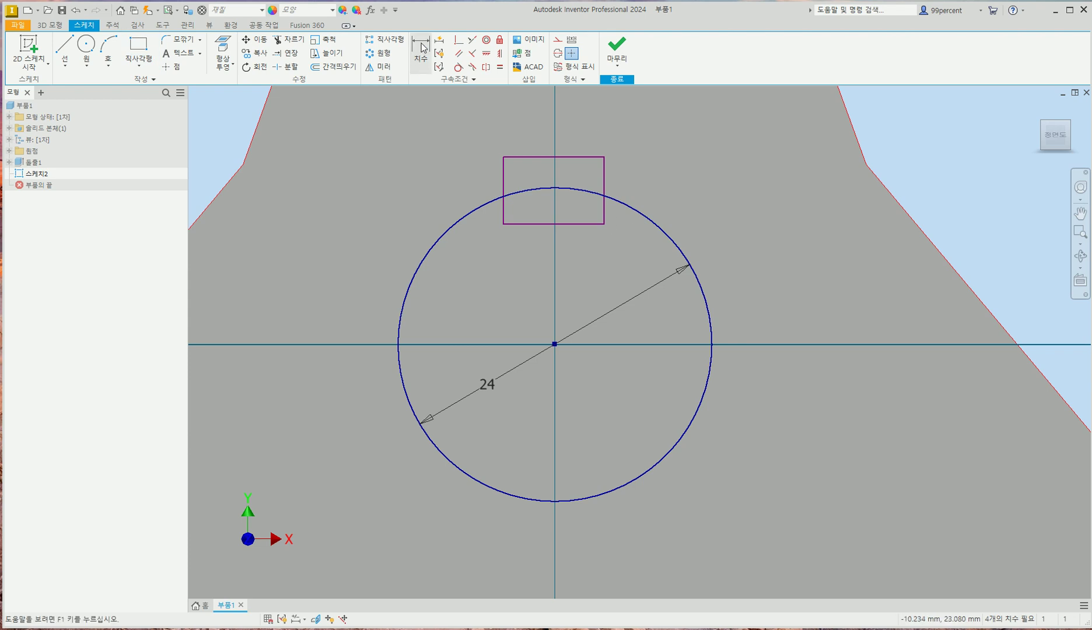
{"action": "left_click", "coordinate": [571, 157]}
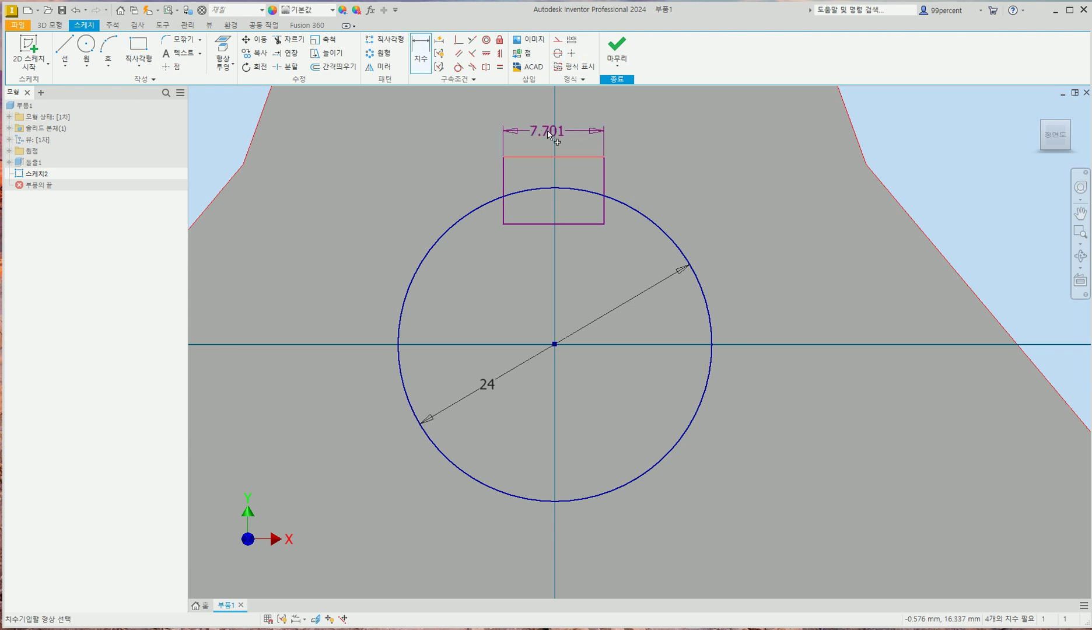
{"action": "left_click", "coordinate": [546, 134]}
{"action": "type", "text": "8"}
{"action": "key", "text": "Return"}
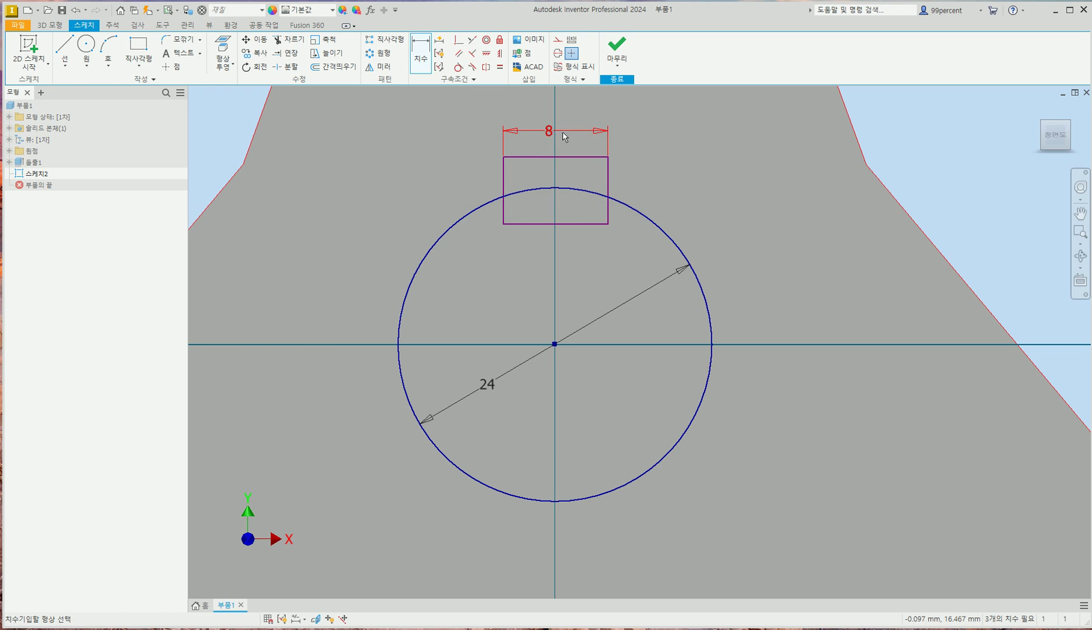
Align the midpoint of the keyway rectangle's upper edge vertically with the origin using a vertical constraint.
{"action": "scroll", "coordinate": [551, 133], "scroll_direction": "down", "scroll_amount": 2}
{"action": "left_click", "coordinate": [500, 53]}
{"action": "left_click", "coordinate": [560, 259]}
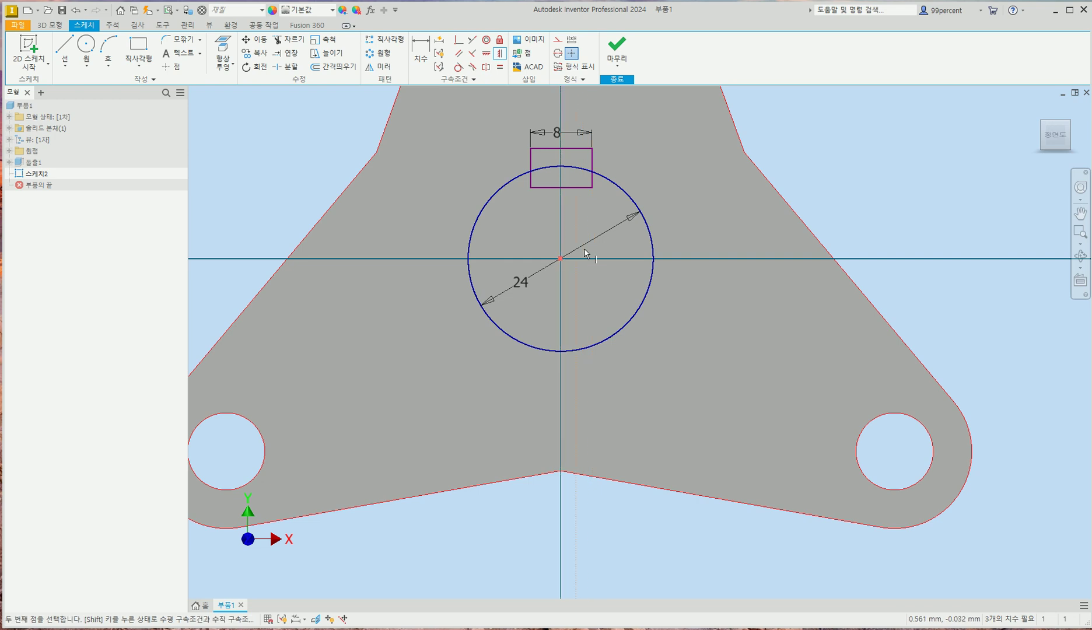
{"action": "left_click", "coordinate": [561, 148]}
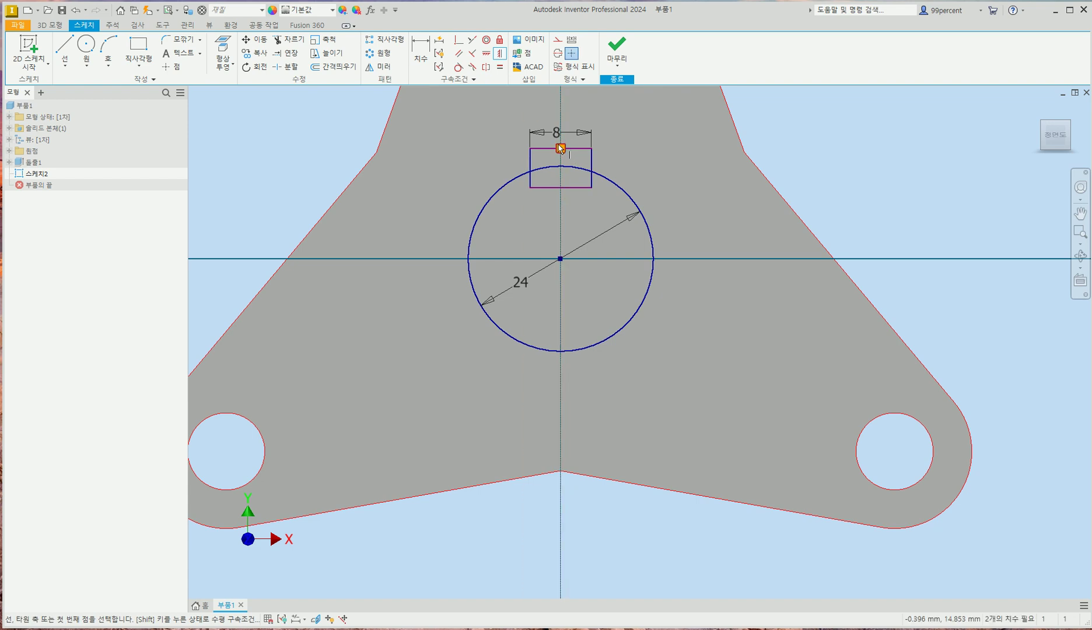
Dimension the distance from the keyway rectangle's upper edge to the lowest point of the 24 mm circle as 28 mm.
{"action": "scroll", "coordinate": [665, 202], "scroll_direction": "down", "scroll_amount": 5}
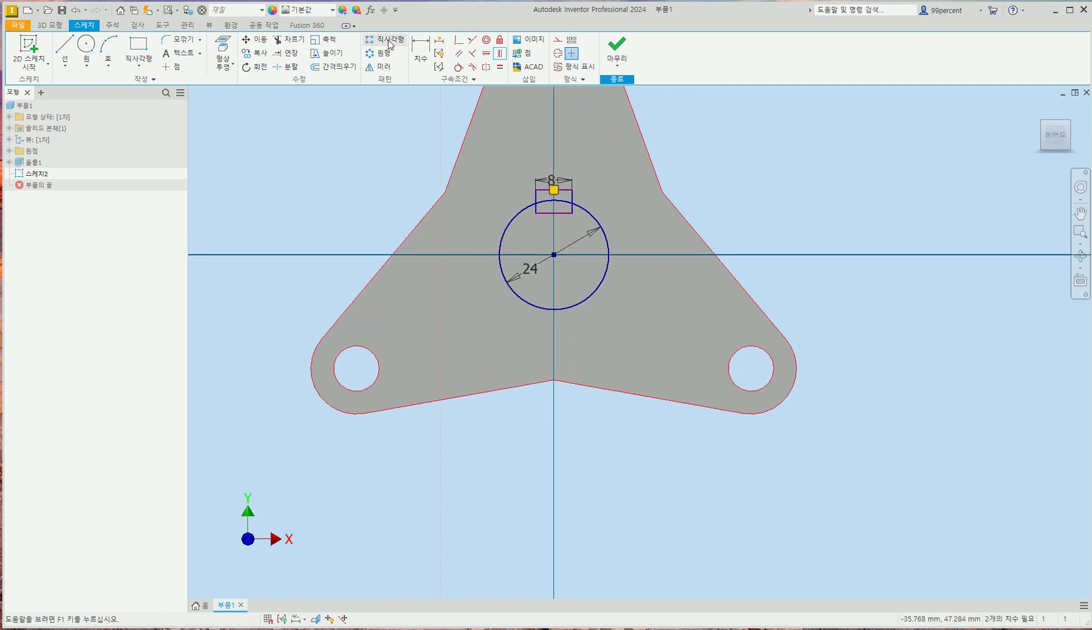
{"action": "left_click", "coordinate": [429, 52]}
{"action": "scroll", "coordinate": [578, 199], "scroll_direction": "up", "scroll_amount": 3}
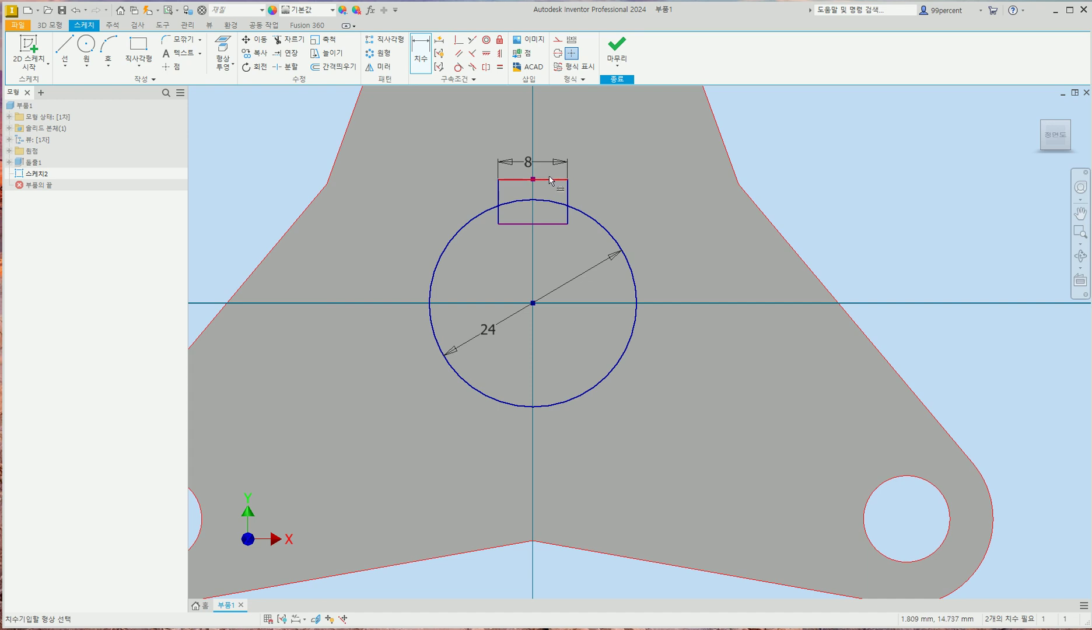
{"action": "left_click", "coordinate": [551, 179]}
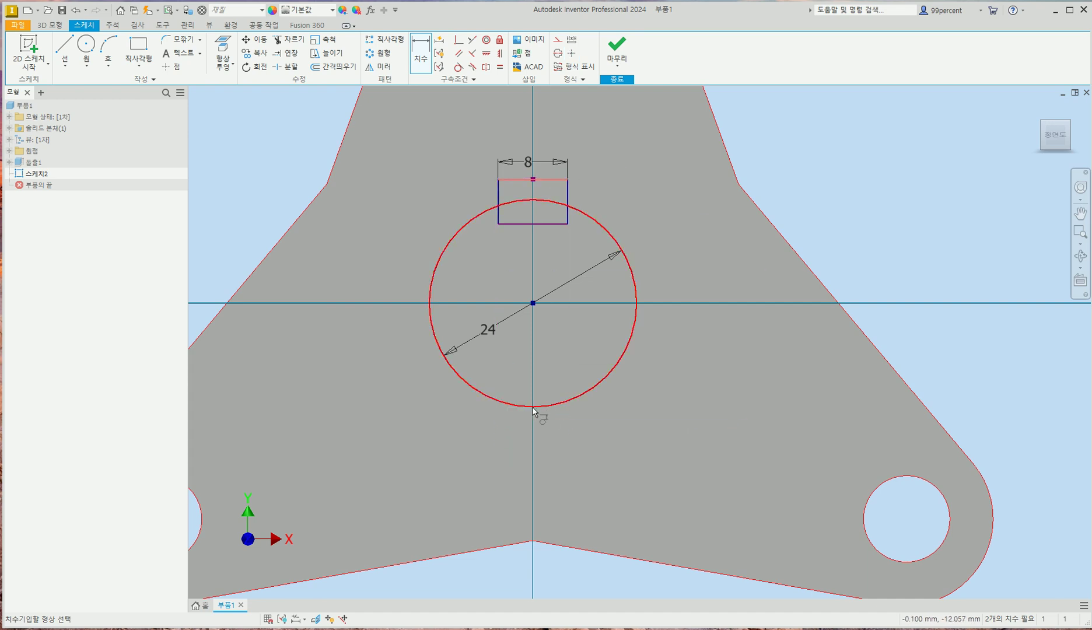
{"action": "left_click", "coordinate": [532, 407]}
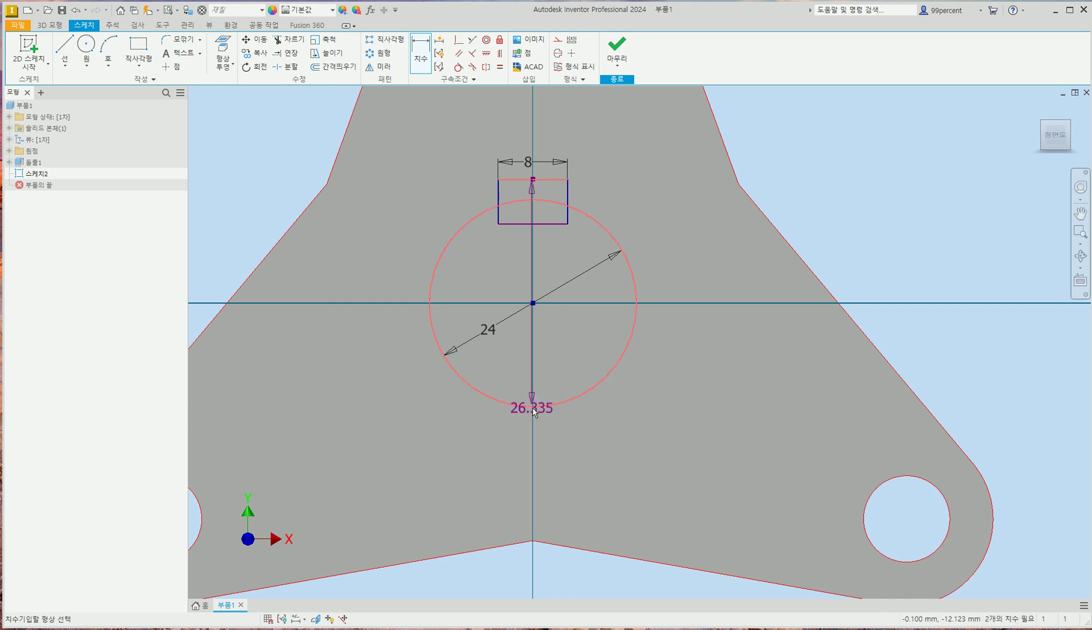
{"action": "left_click", "coordinate": [880, 290]}
{"action": "type", "text": "25"}
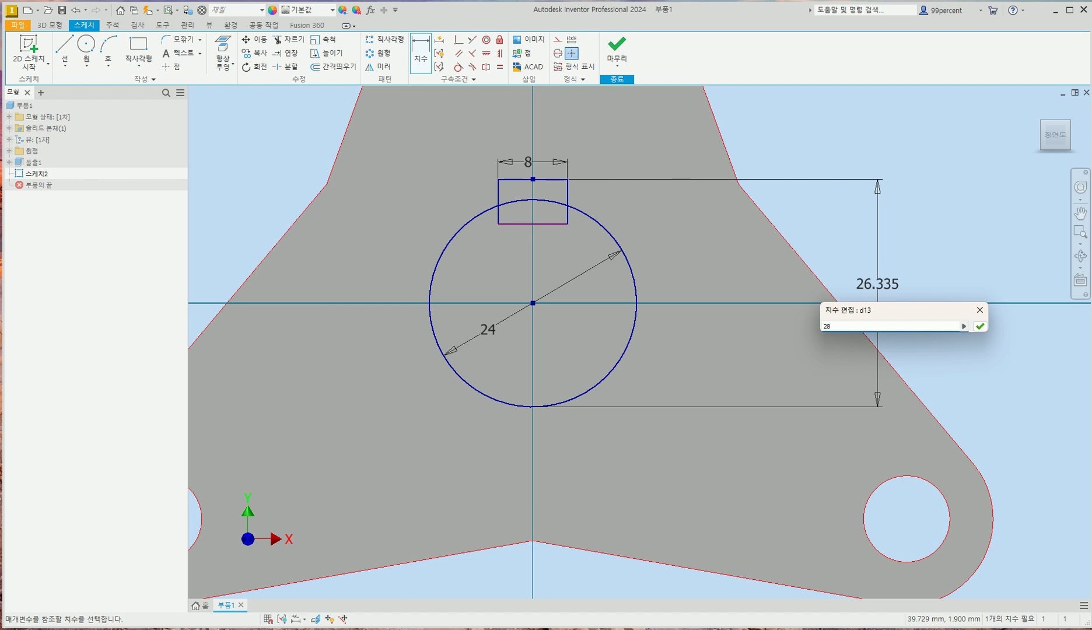
{"action": "key", "text": "Return"}
{"action": "key", "text": "Escape"}
{"action": "left_click_drag", "start_coordinate": [547, 231], "coordinate": [561, 237]}
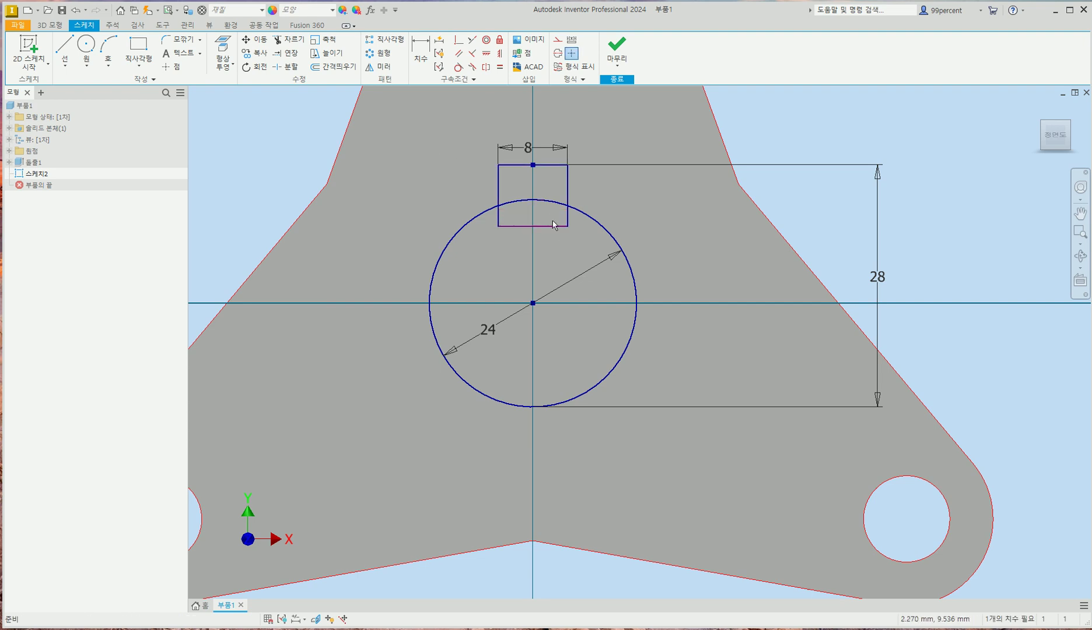
Start an extrusion with the three regions of the bore circle and keyway rectangle as profiles.
{"action": "scroll", "coordinate": [565, 275], "scroll_direction": "up", "scroll_amount": 3}
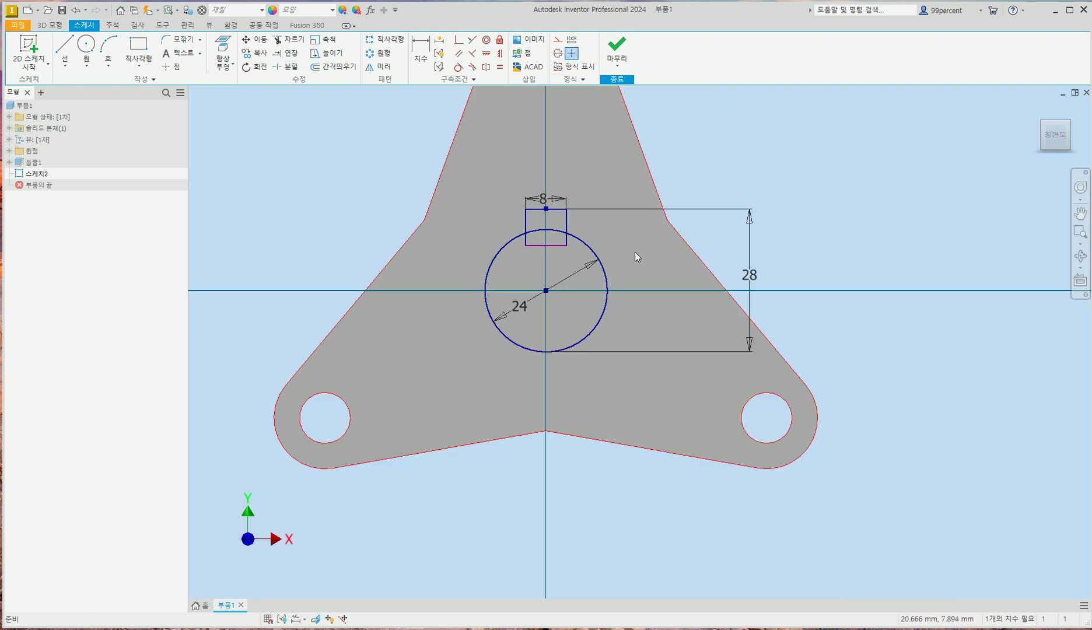
{"action": "middle_click_drag", "start_coordinate": [779, 239], "coordinate": [739, 244]}
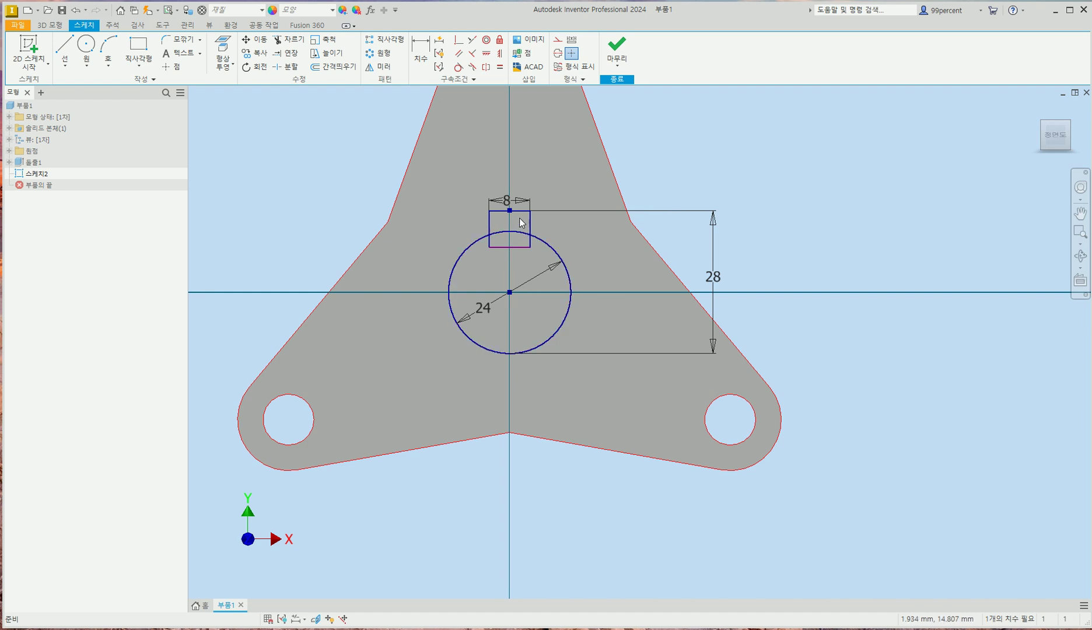
{"action": "left_click", "coordinate": [58, 27]}
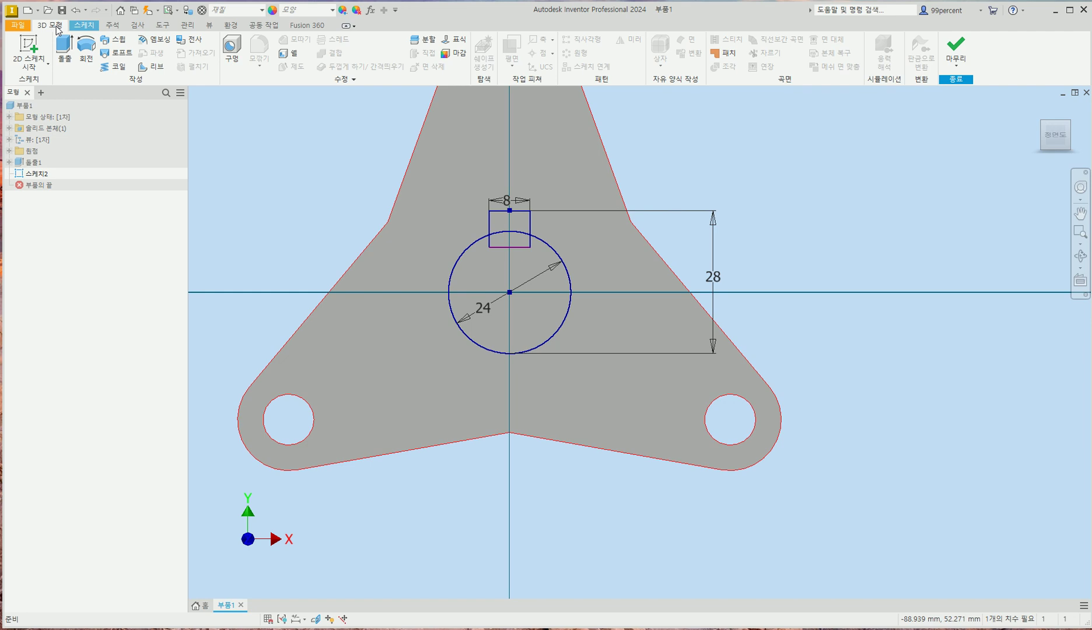
{"action": "left_click", "coordinate": [67, 58]}
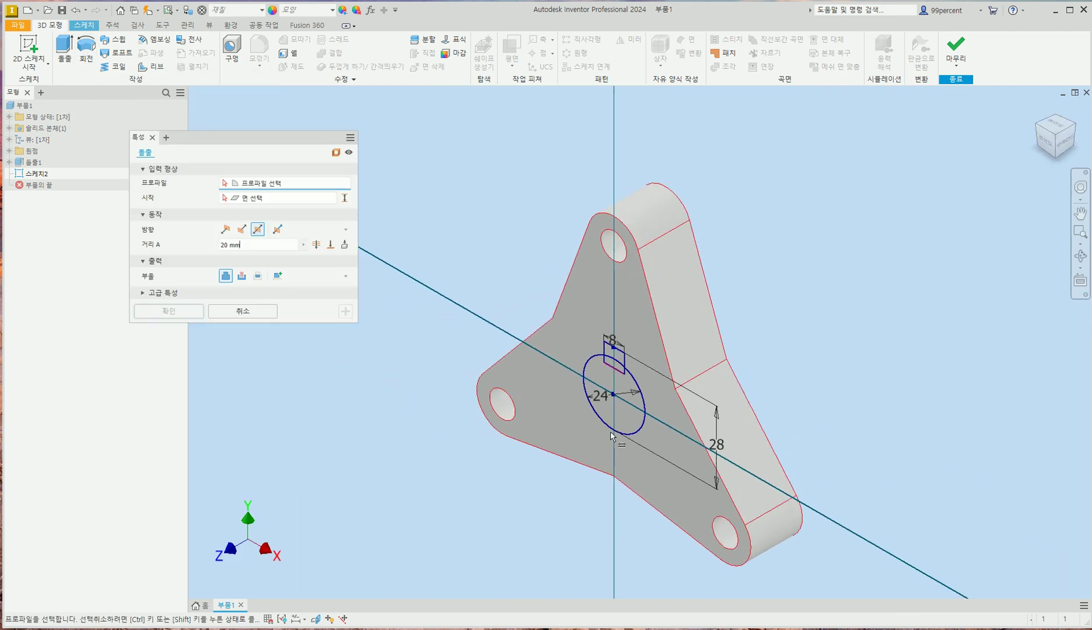
{"action": "scroll", "coordinate": [616, 412], "scroll_direction": "up", "scroll_amount": 5}
{"action": "left_click", "coordinate": [594, 309]}
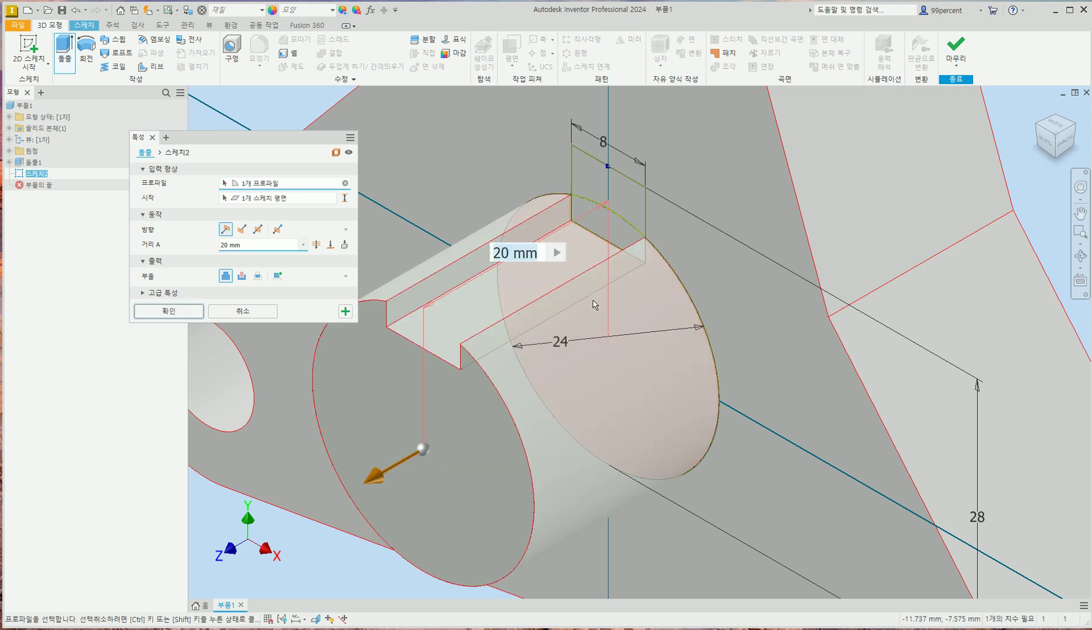
{"action": "left_click", "coordinate": [605, 222]}
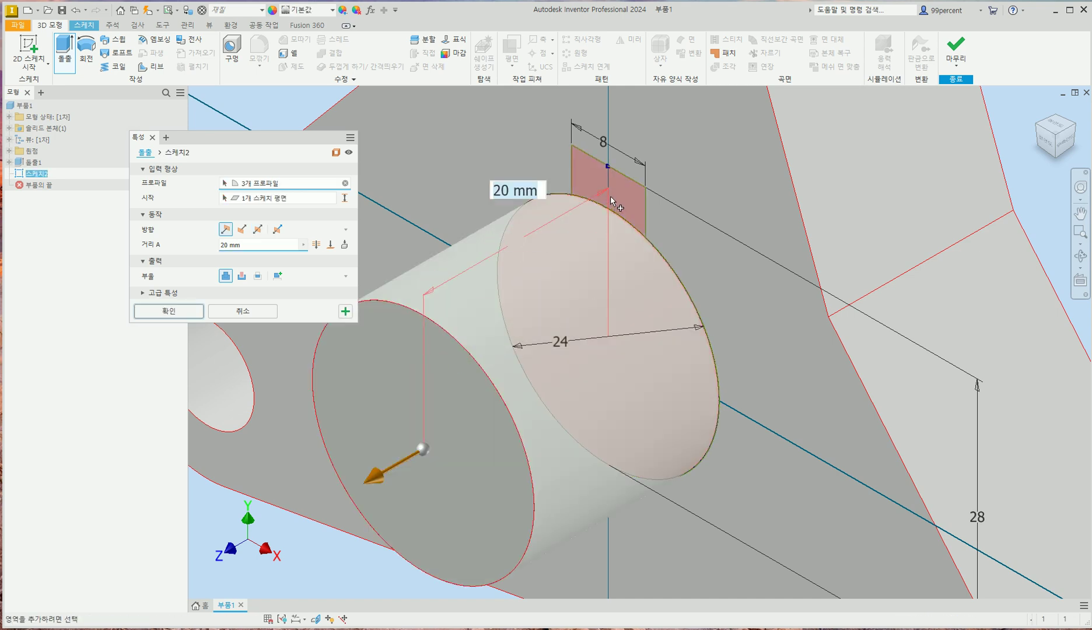
{"action": "left_click", "coordinate": [610, 196]}
Make the bore and keyway extrusion a cut that passes through the entire plate.
{"action": "scroll", "coordinate": [448, 295], "scroll_direction": "down", "scroll_amount": 2}
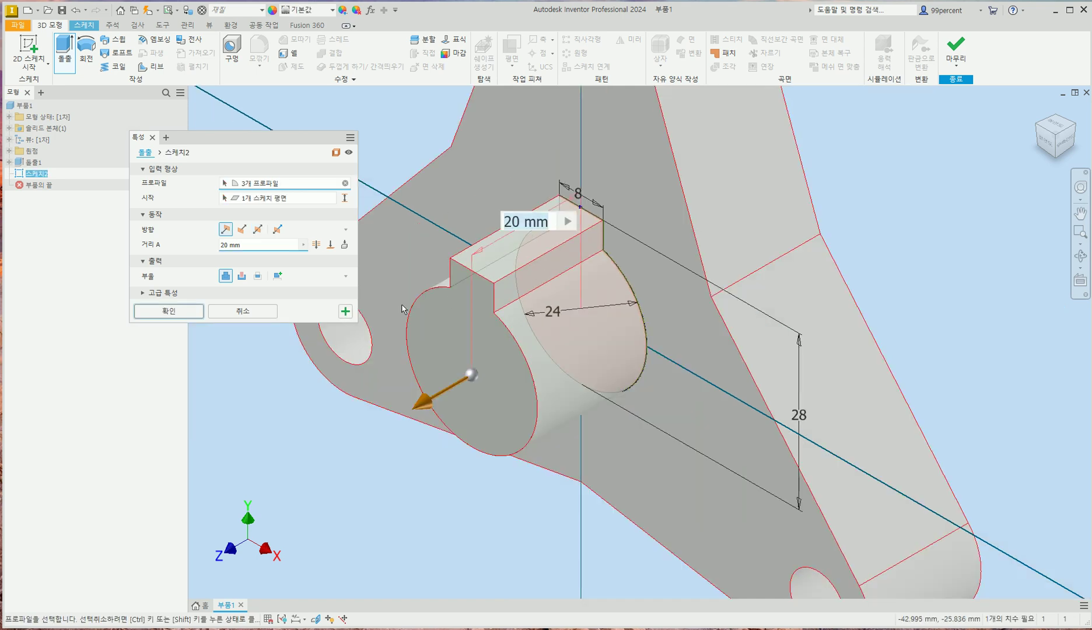
{"action": "scroll", "coordinate": [471, 301], "scroll_direction": "down", "scroll_amount": 3}
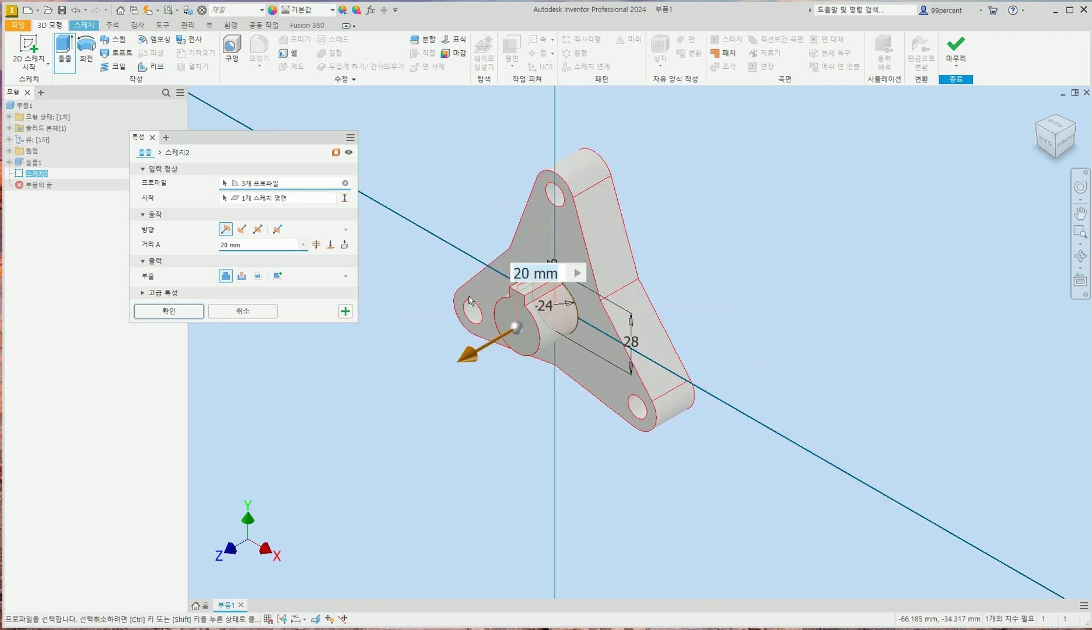
{"action": "left_click", "coordinate": [242, 278]}
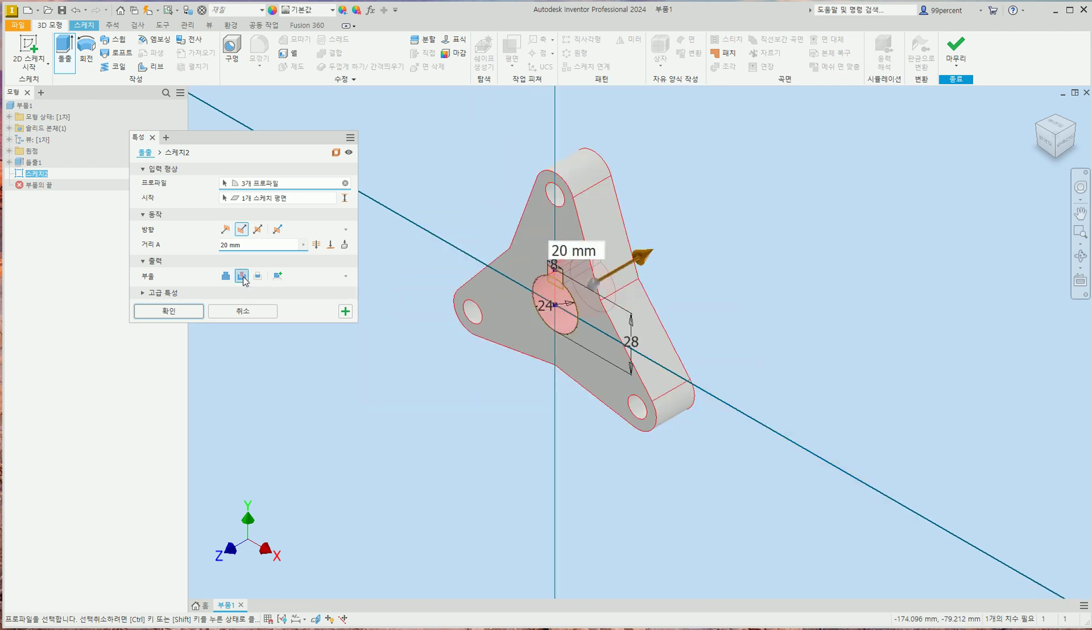
{"action": "left_click", "coordinate": [320, 243]}
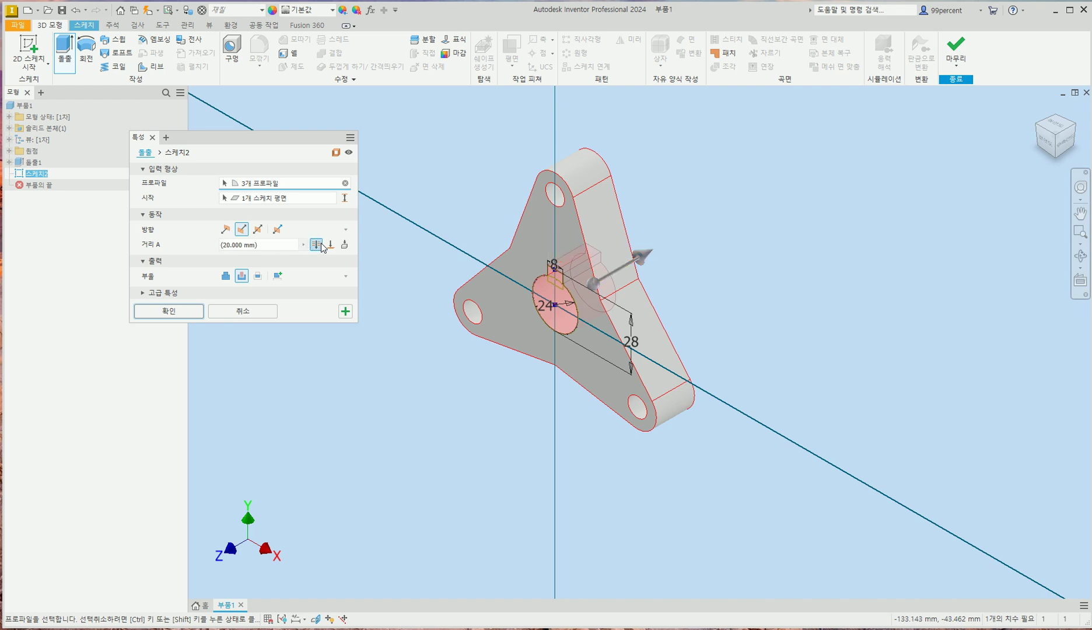
{"action": "left_click", "coordinate": [170, 311]}
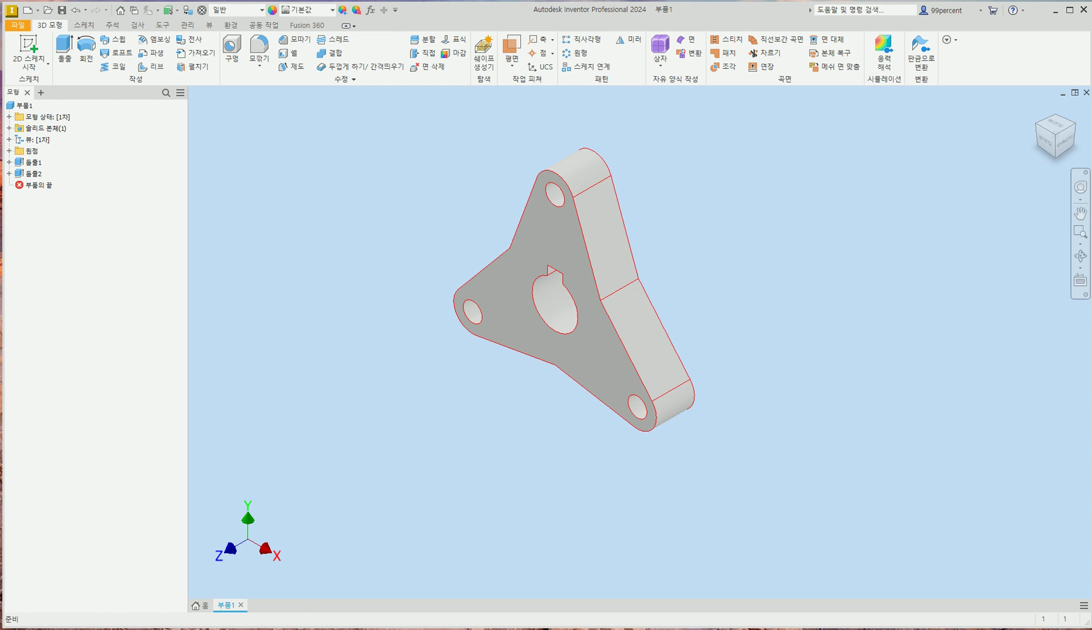
Consult the hub dimensions in the PDF drawing and start another sketch on the front face of the bored plate.
{"action": "left_click", "coordinate": [321, 589]}
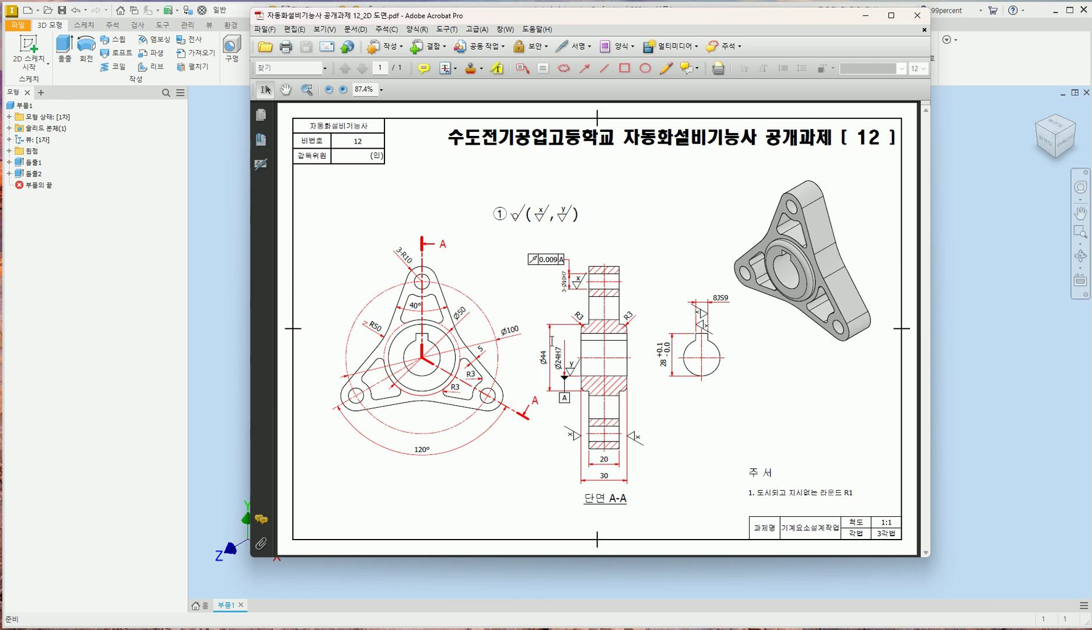
{"action": "left_click", "coordinate": [224, 362]}
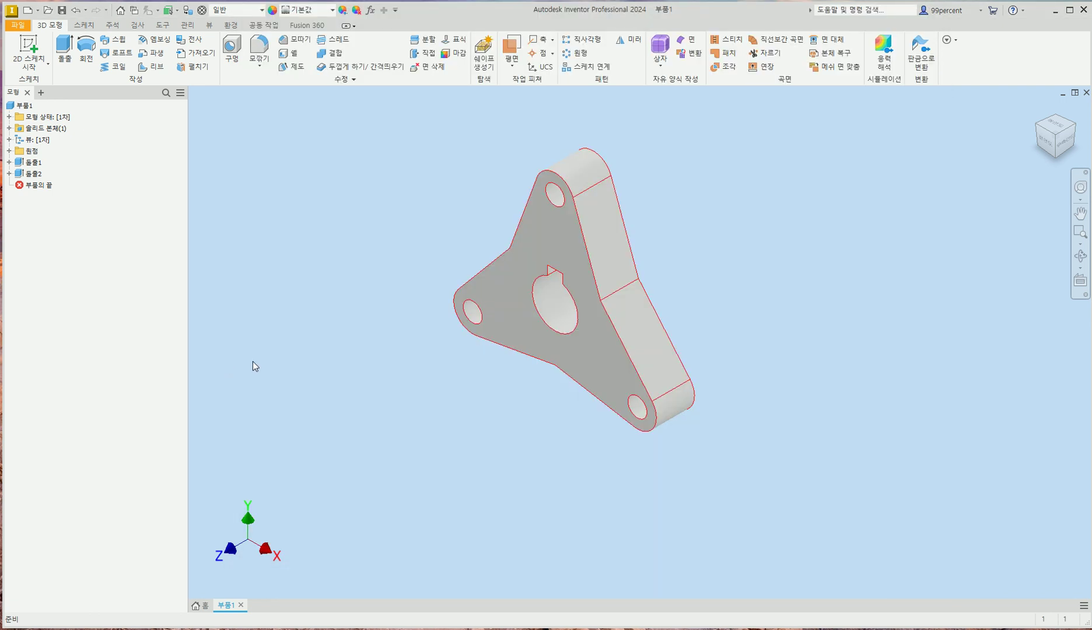
{"action": "left_click", "coordinate": [502, 289]}
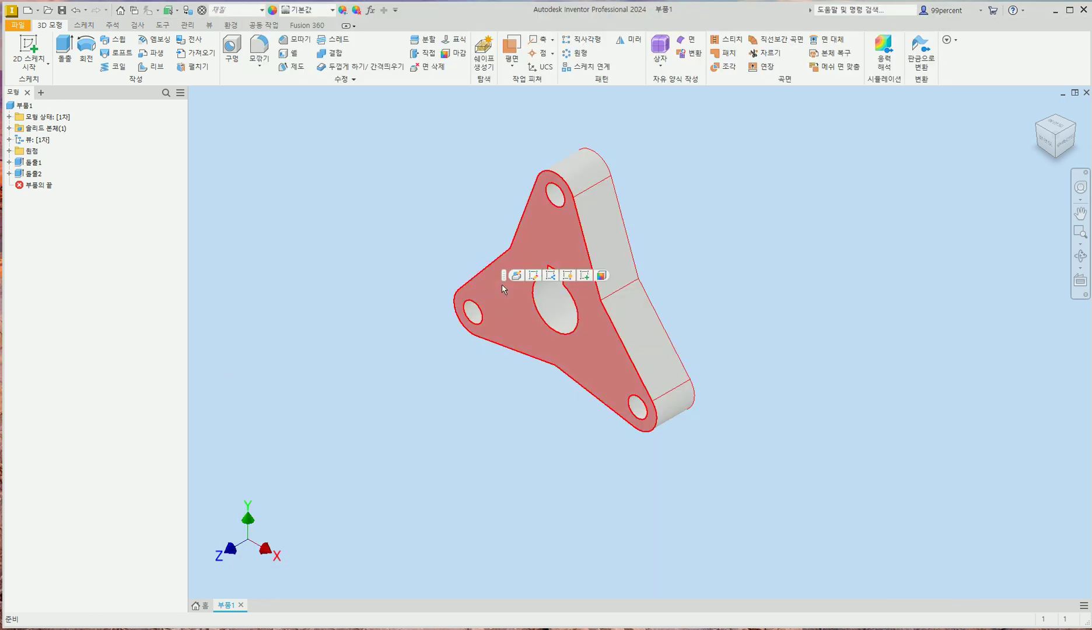
{"action": "left_click", "coordinate": [586, 276]}
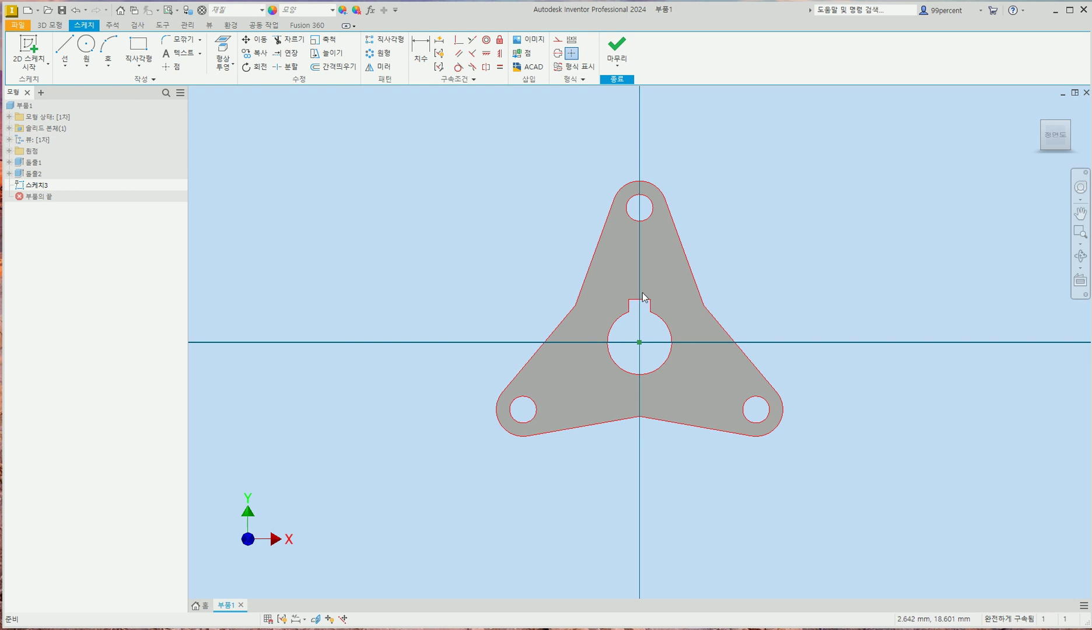
Project the plate's cut edges into the sketch and draw a circle of 44 mm diameter centred on the origin.
{"action": "left_click", "coordinate": [233, 64]}
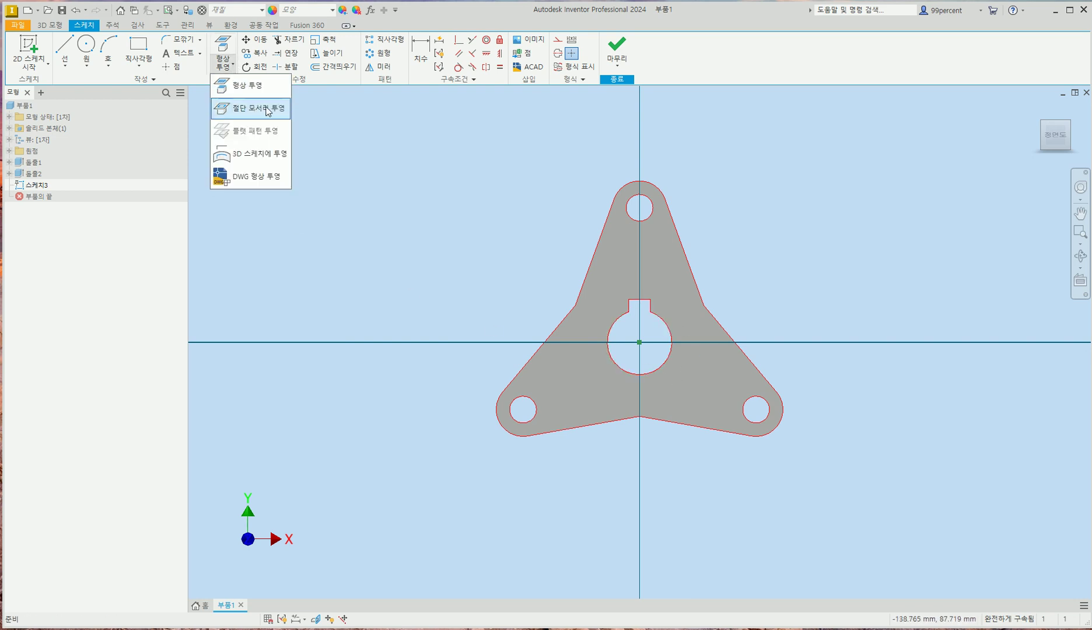
{"action": "left_click", "coordinate": [240, 107]}
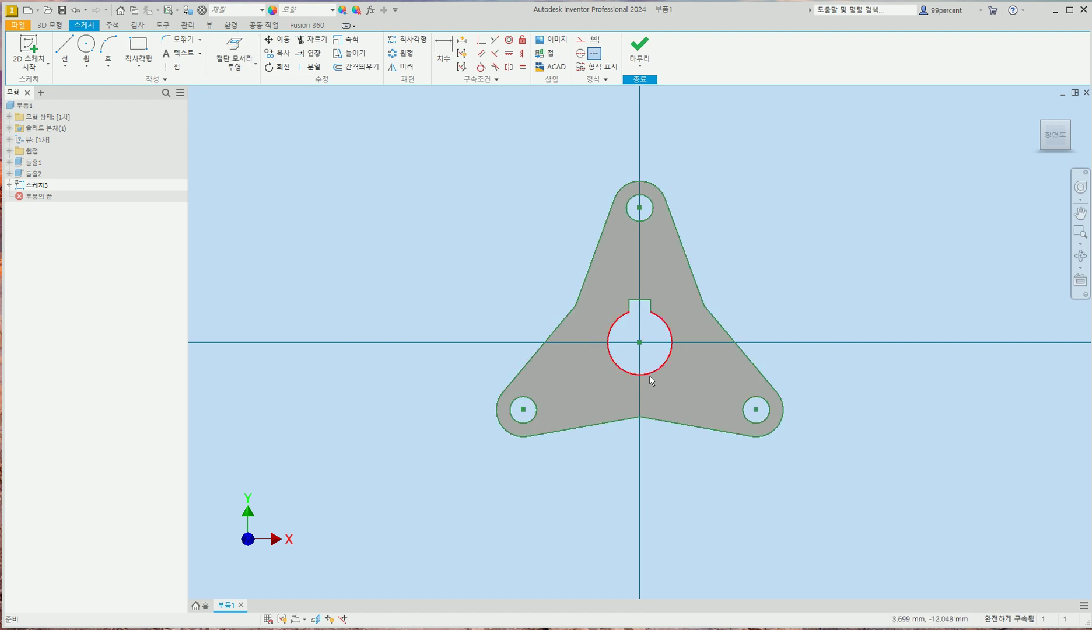
{"action": "left_click", "coordinate": [86, 47]}
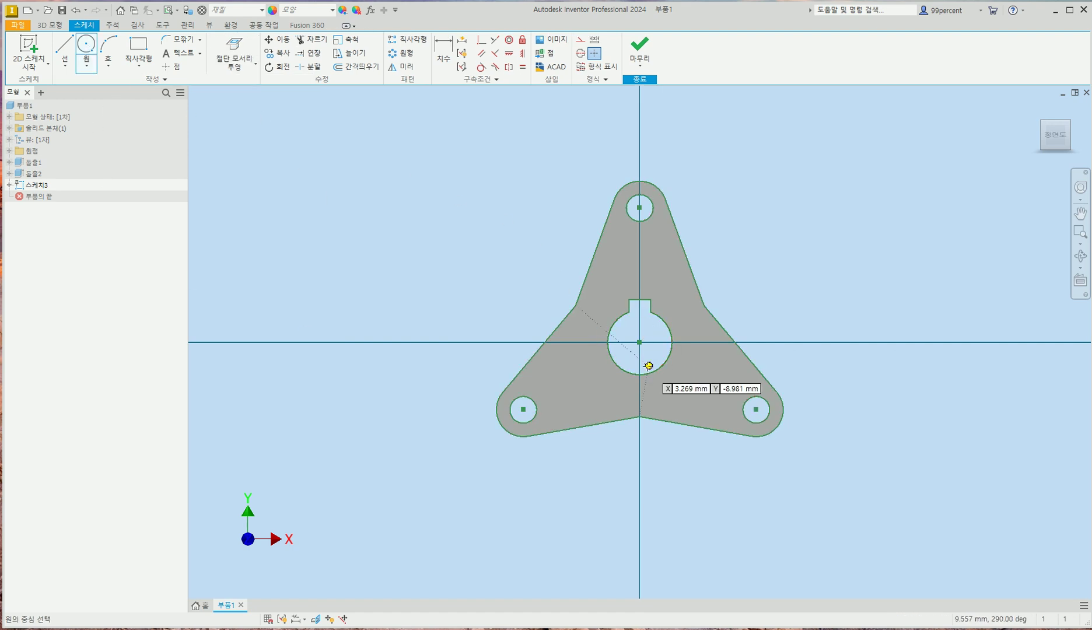
{"action": "left_click", "coordinate": [639, 341]}
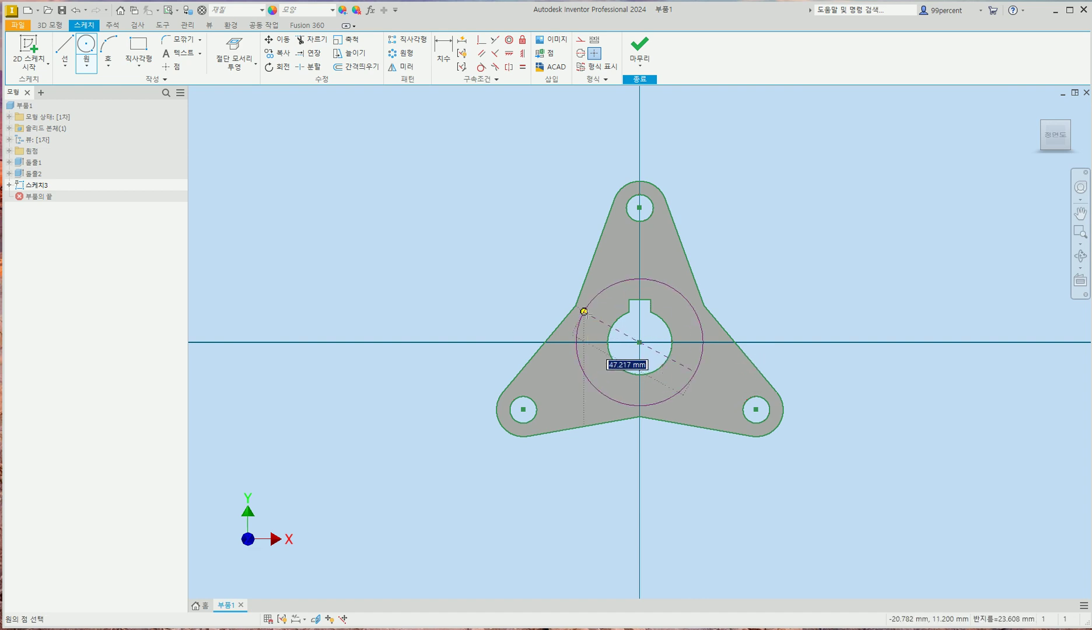
{"action": "type", "text": "44"}
{"action": "key", "text": "Return"}
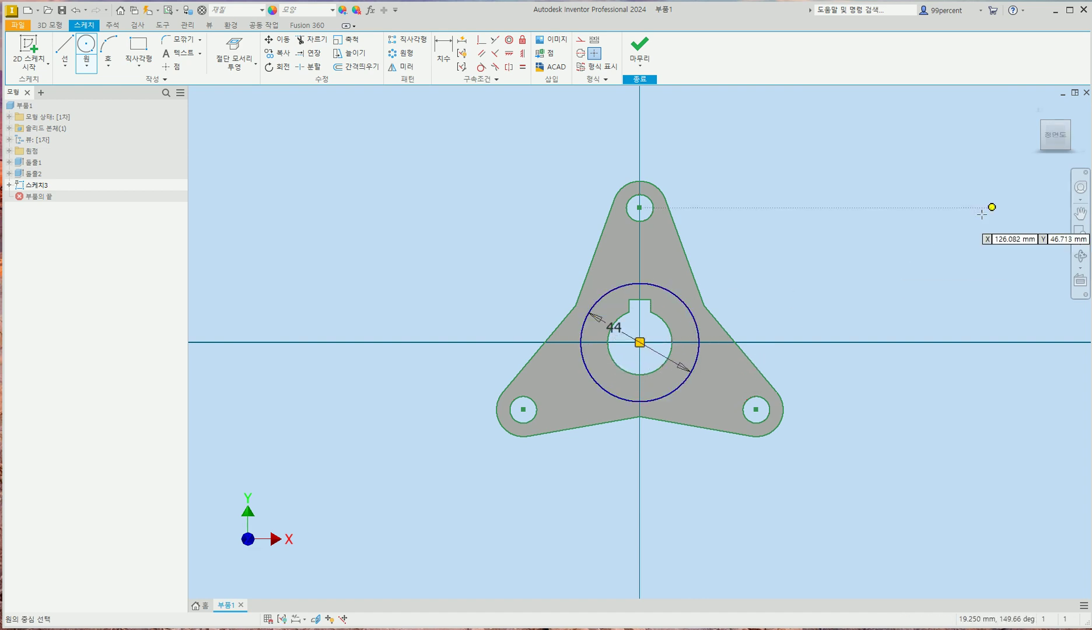
Start an extrusion with the ring between the 44 mm circle and the keyed bore as its profile.
{"action": "left_click", "coordinate": [1043, 112]}
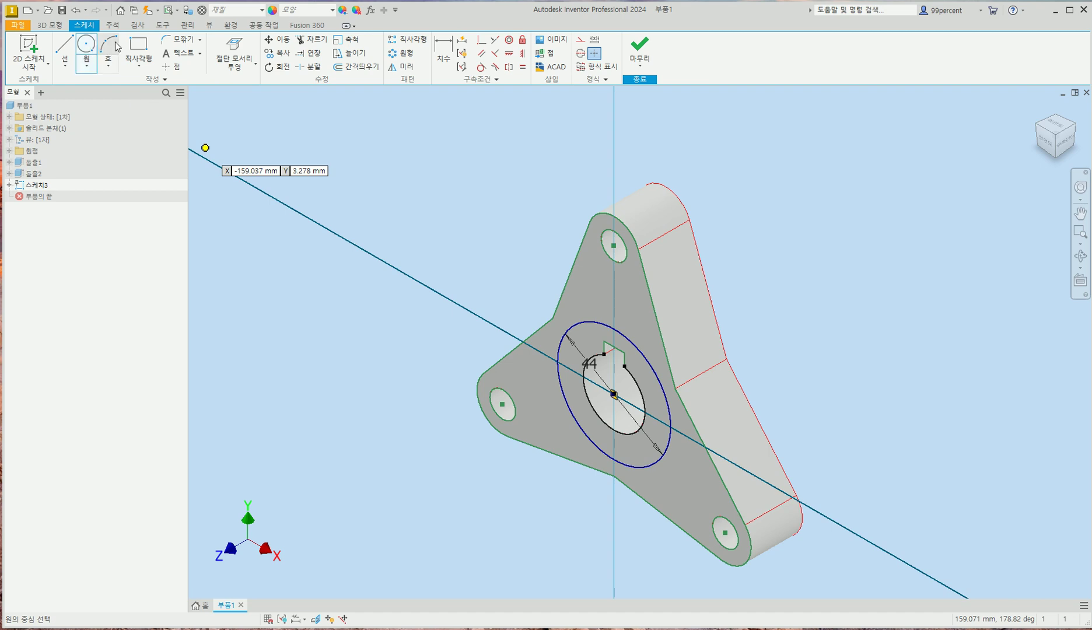
{"action": "left_click", "coordinate": [58, 27]}
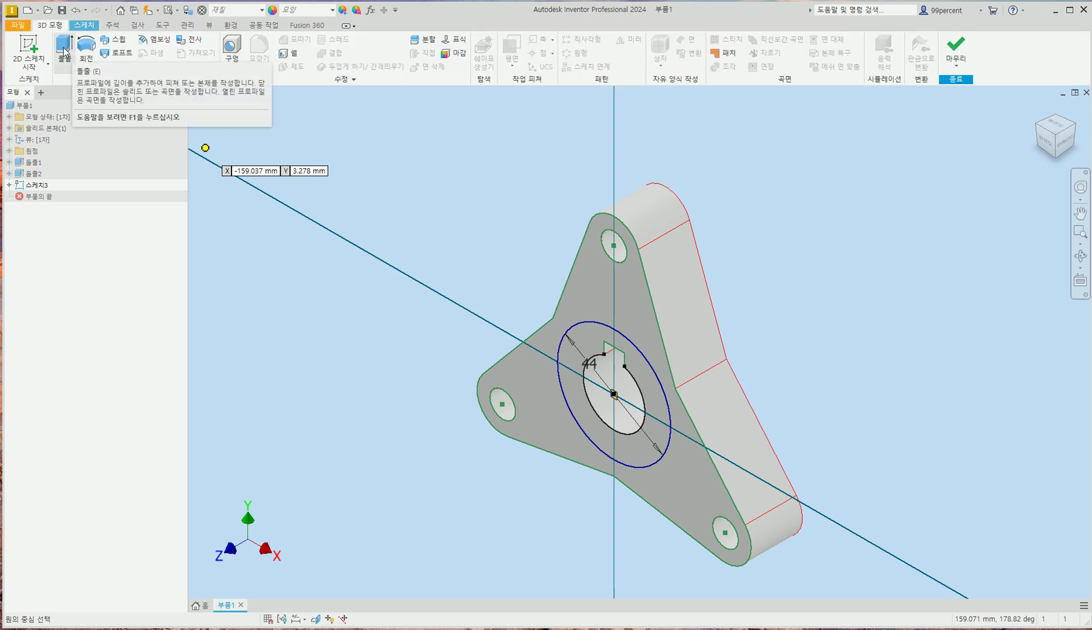
{"action": "left_click", "coordinate": [64, 52]}
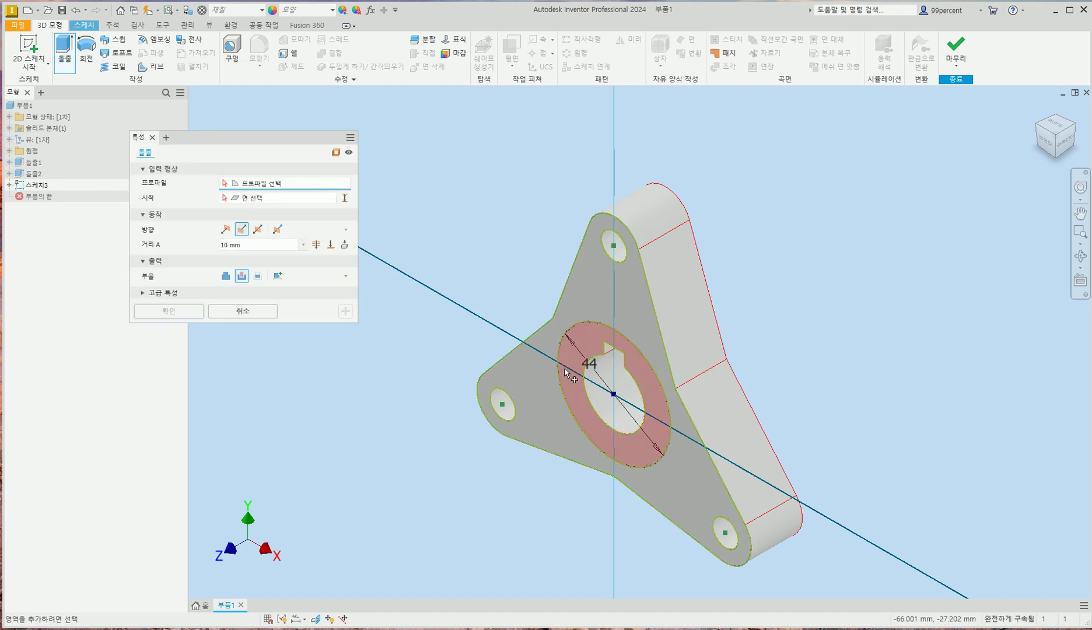
{"action": "left_click", "coordinate": [580, 338]}
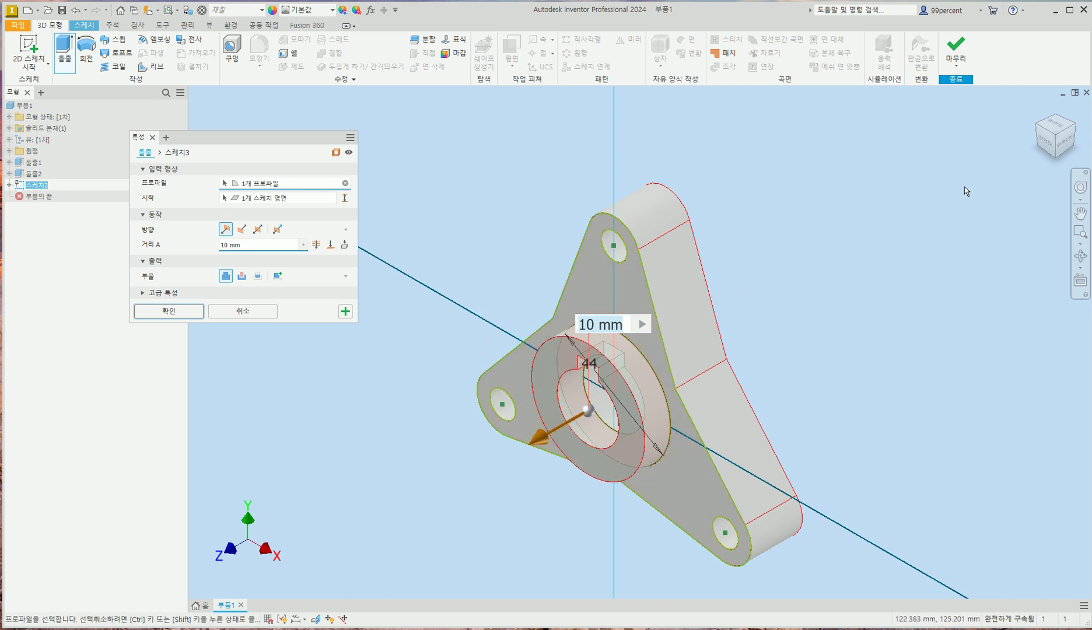
Extrude the hub ring asymmetrically, 5 mm outward from the plate's front face and 25 mm in the opposite direction.
{"action": "left_click_drag", "start_coordinate": [1059, 141], "coordinate": [1063, 144]}
{"action": "left_click", "coordinate": [1056, 136]}
{"action": "left_click", "coordinate": [1068, 145]}
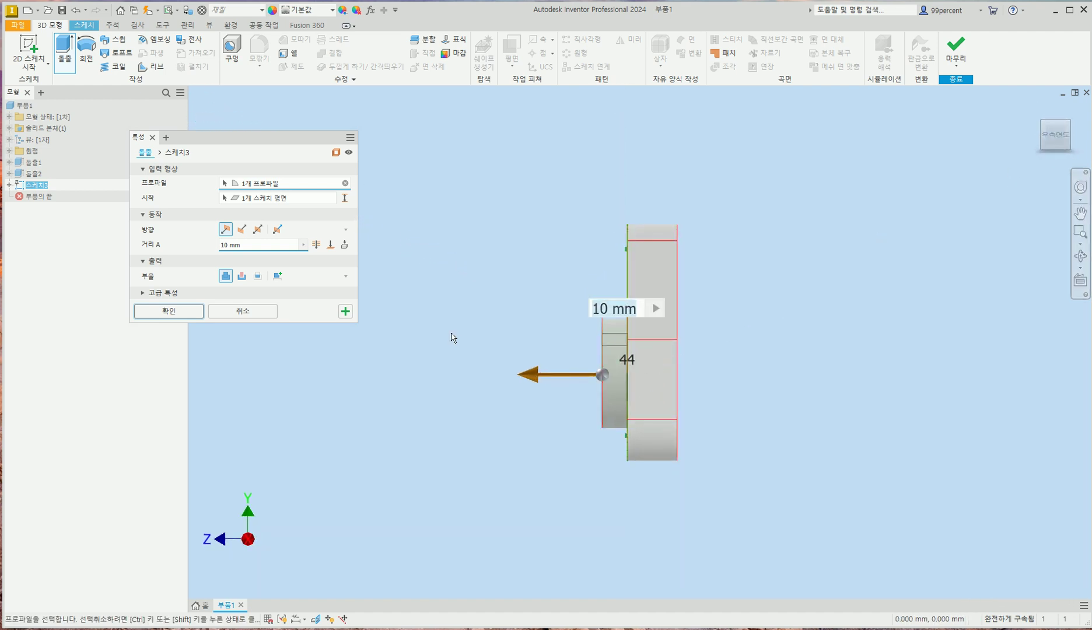
{"action": "left_click", "coordinate": [278, 231]}
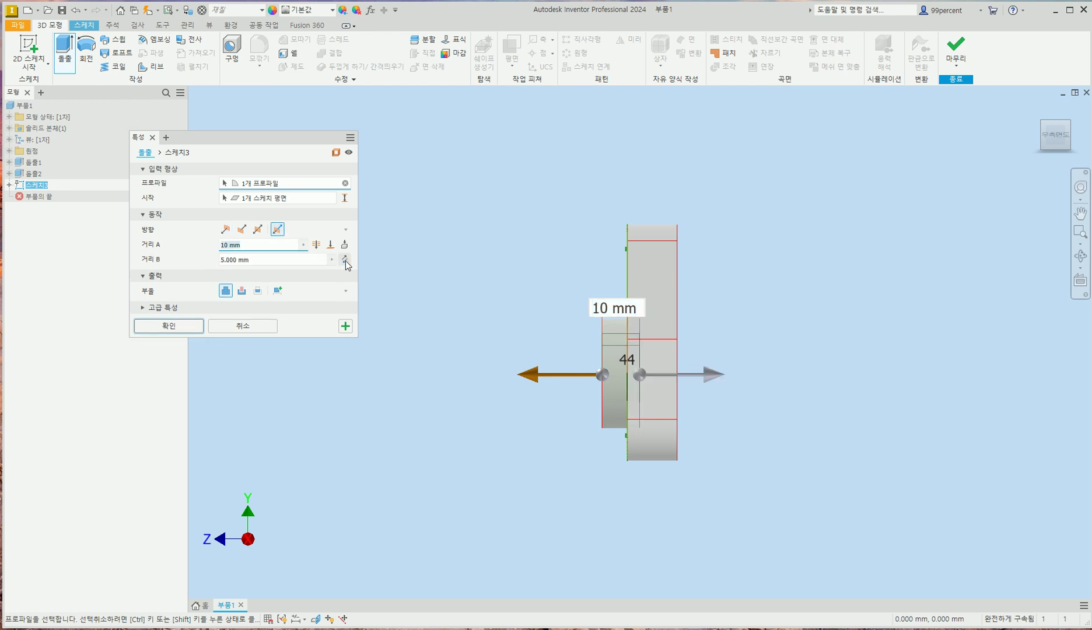
{"action": "scroll", "coordinate": [638, 282], "scroll_direction": "up", "scroll_amount": 3}
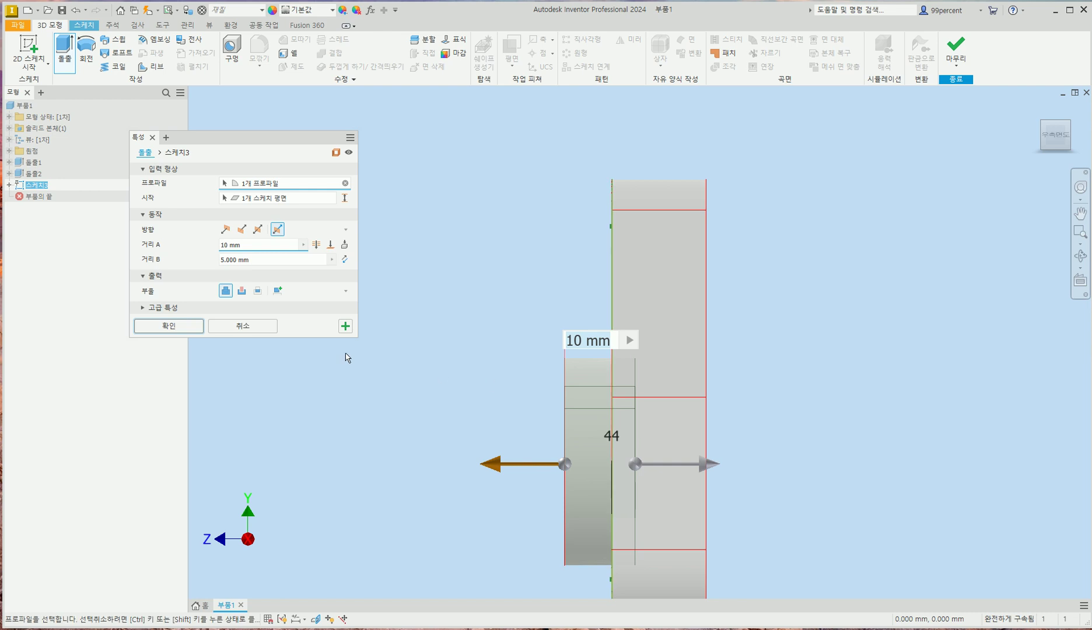
{"action": "left_click", "coordinate": [249, 245]}
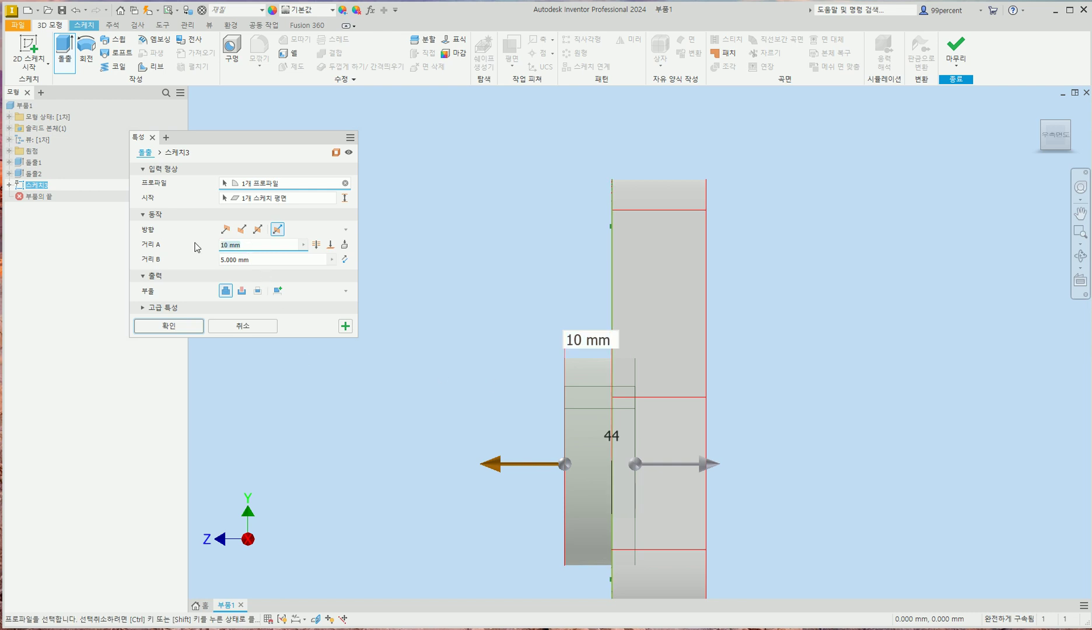
{"action": "type", "text": "5"}
{"action": "key", "text": "Tab"}
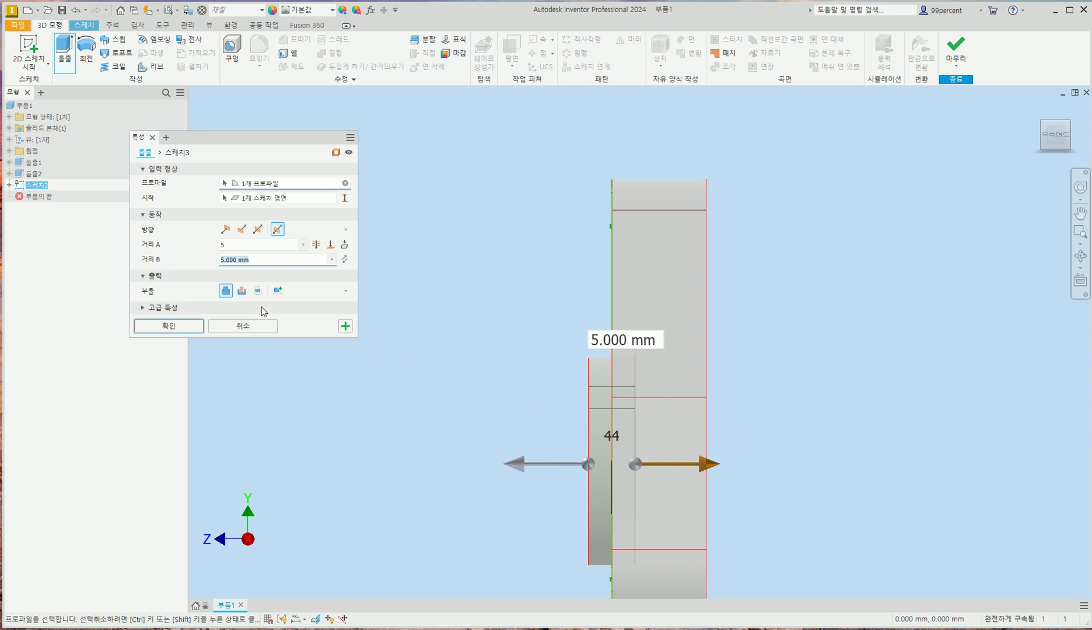
{"action": "type", "text": "25"}
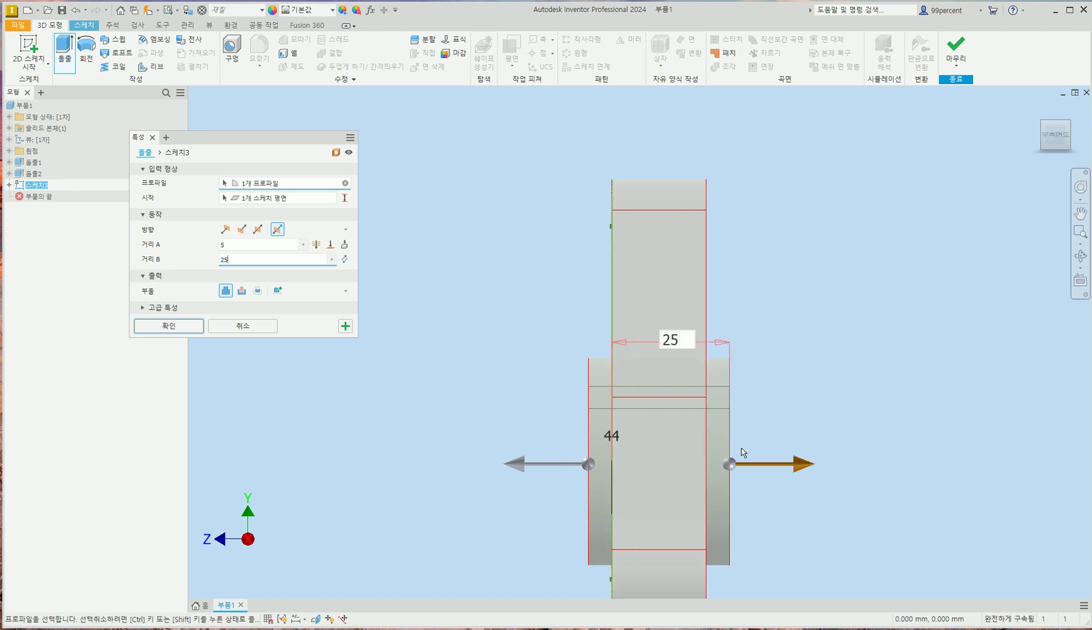
{"action": "scroll", "coordinate": [722, 437], "scroll_direction": "down", "scroll_amount": 3}
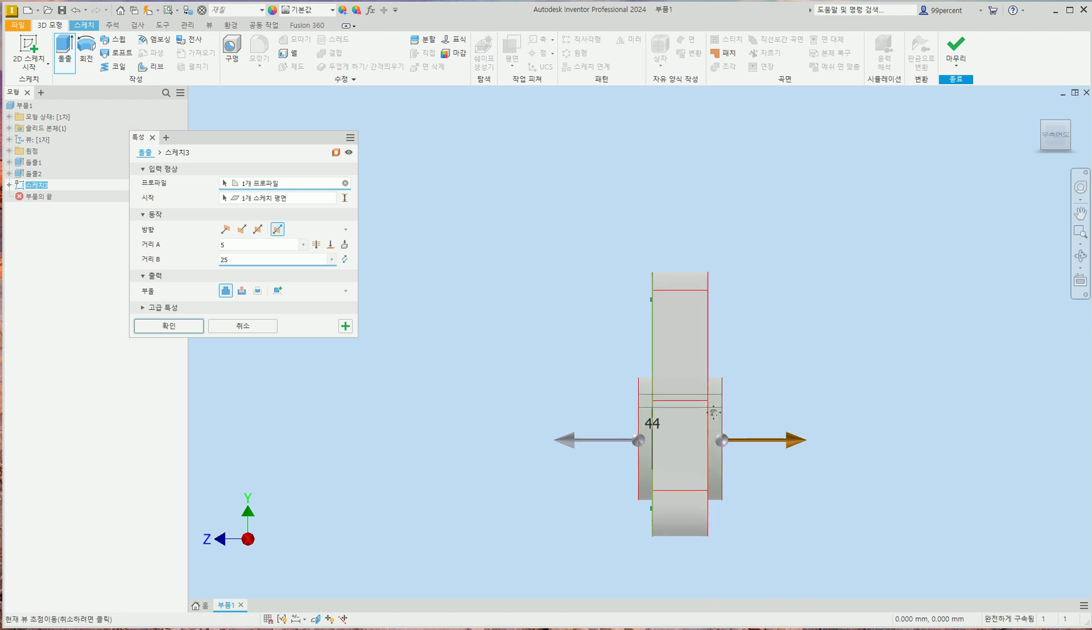
{"action": "left_click", "coordinate": [194, 330]}
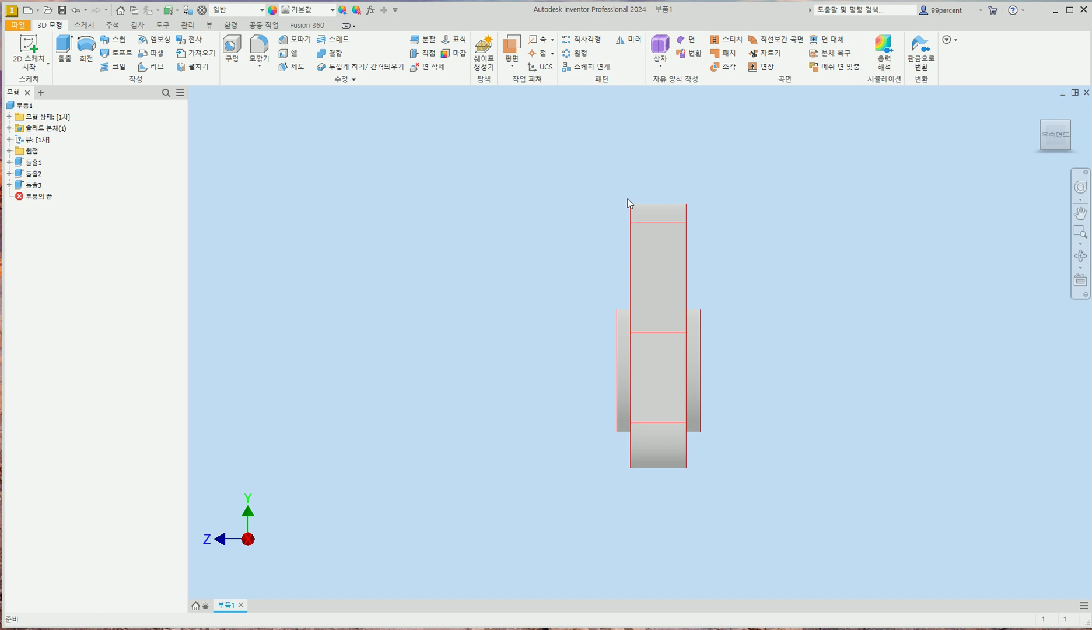
Start a sketch on the plate's front face with its cut edges projected, and consult the pocket dimensions in the PDF drawing.
{"action": "left_click", "coordinate": [1037, 109]}
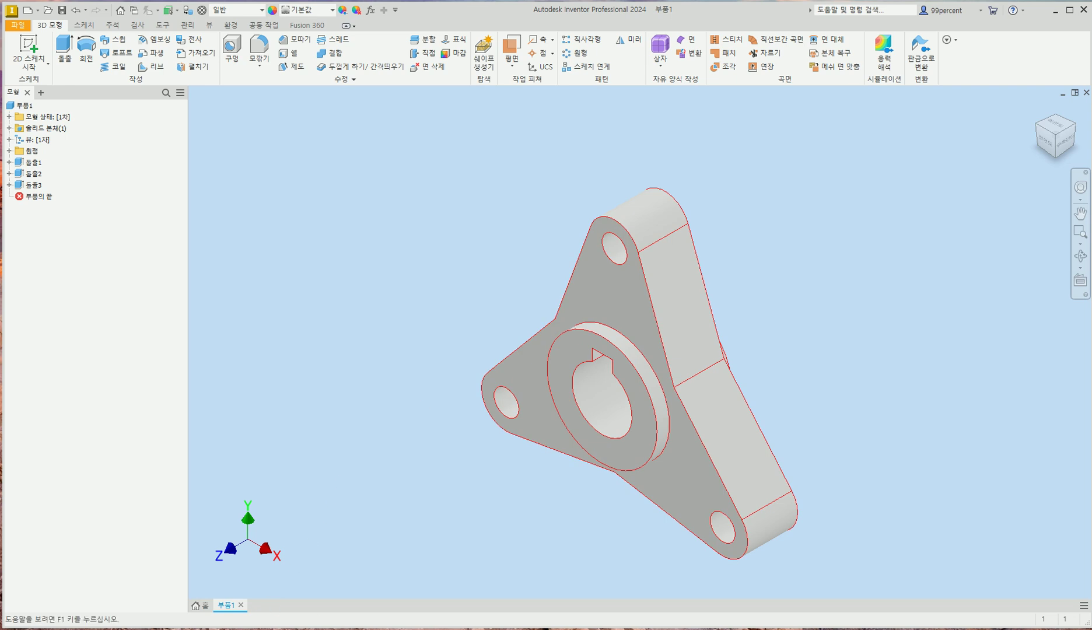
{"action": "key", "text": "alt+Tab"}
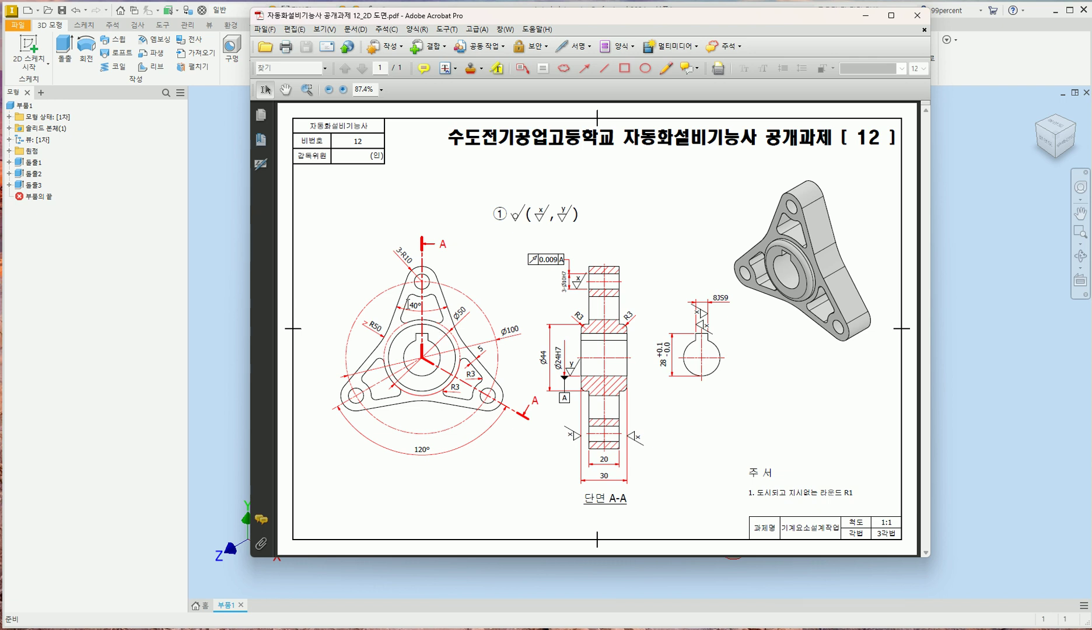
{"action": "left_click", "coordinate": [1011, 334]}
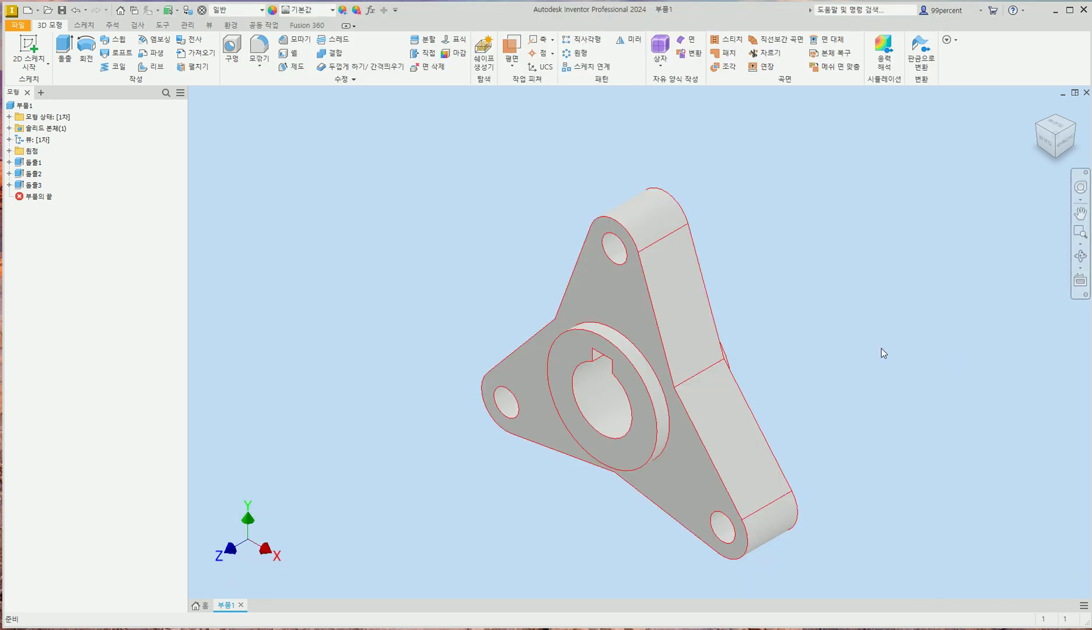
{"action": "left_click", "coordinate": [608, 296]}
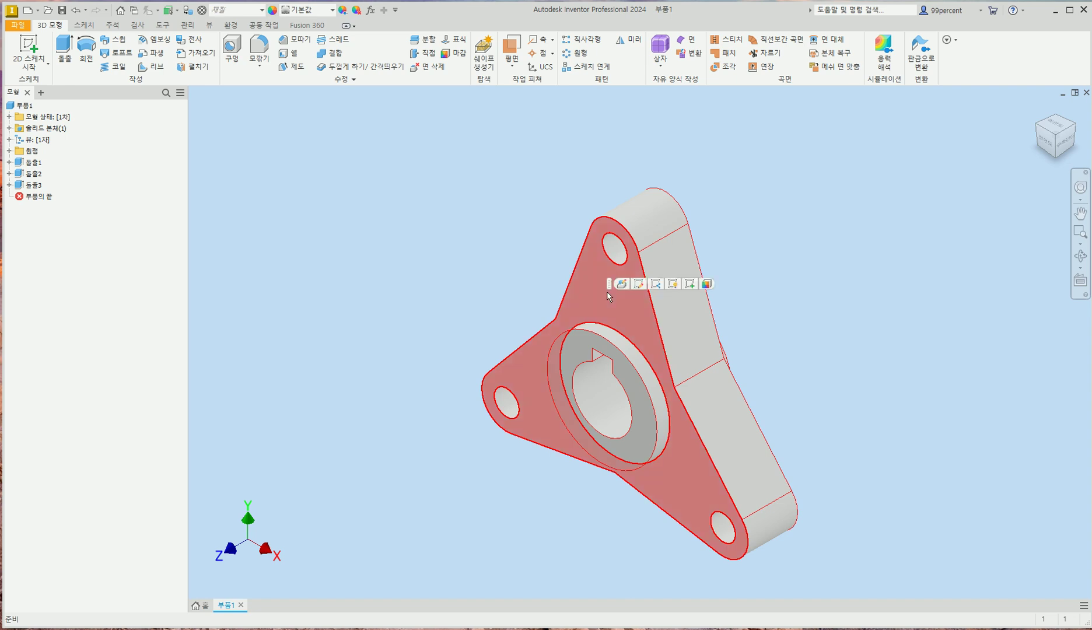
{"action": "left_click", "coordinate": [693, 284]}
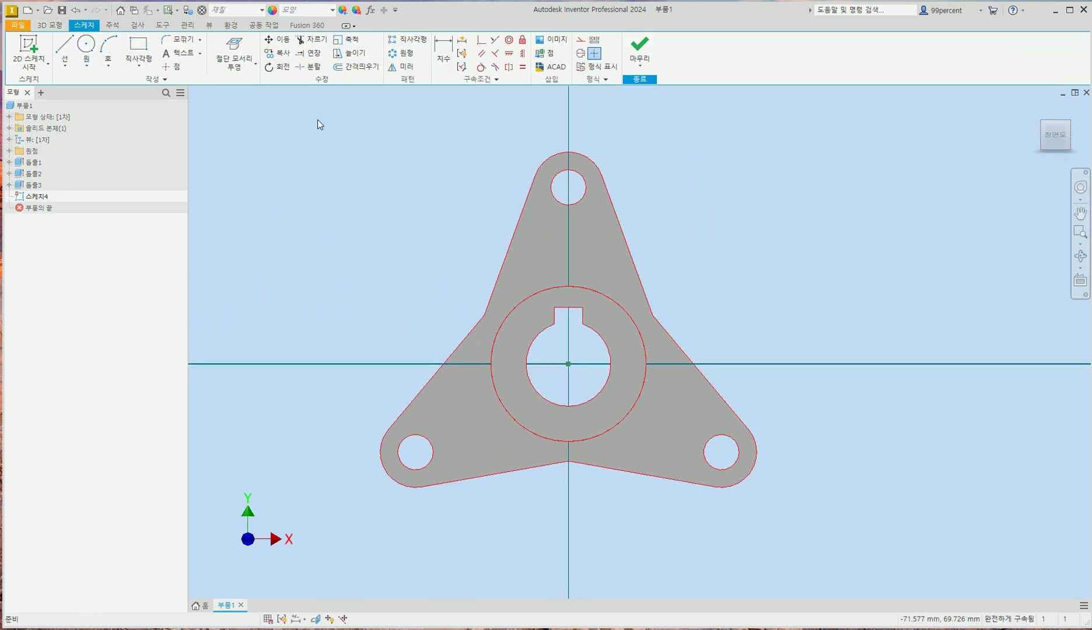
{"action": "left_click", "coordinate": [244, 58]}
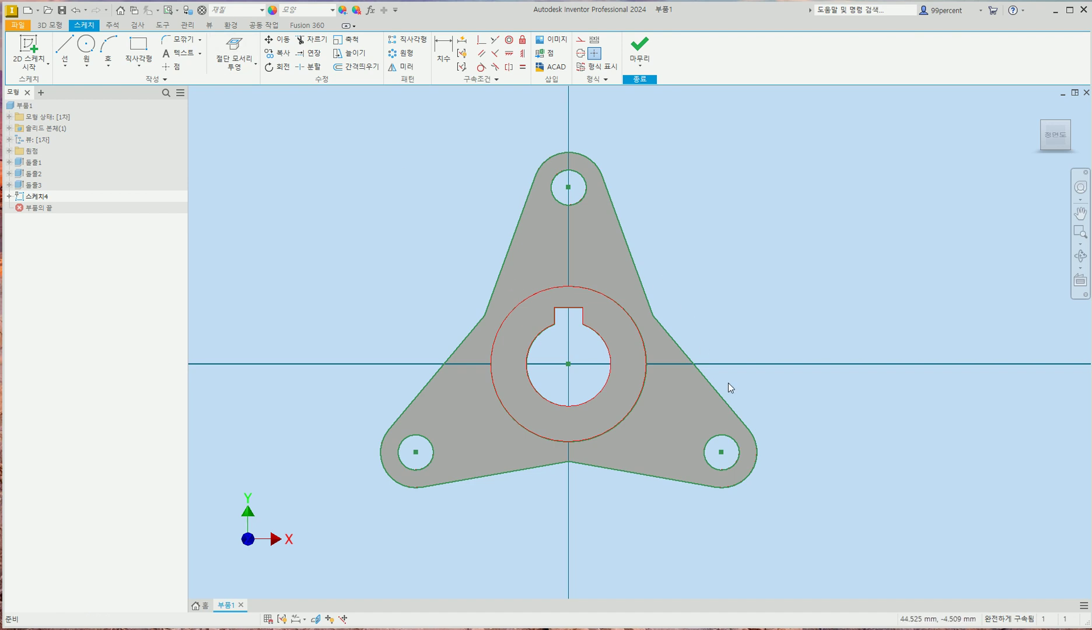
{"action": "middle_click_drag", "start_coordinate": [560, 268], "coordinate": [516, 264]}
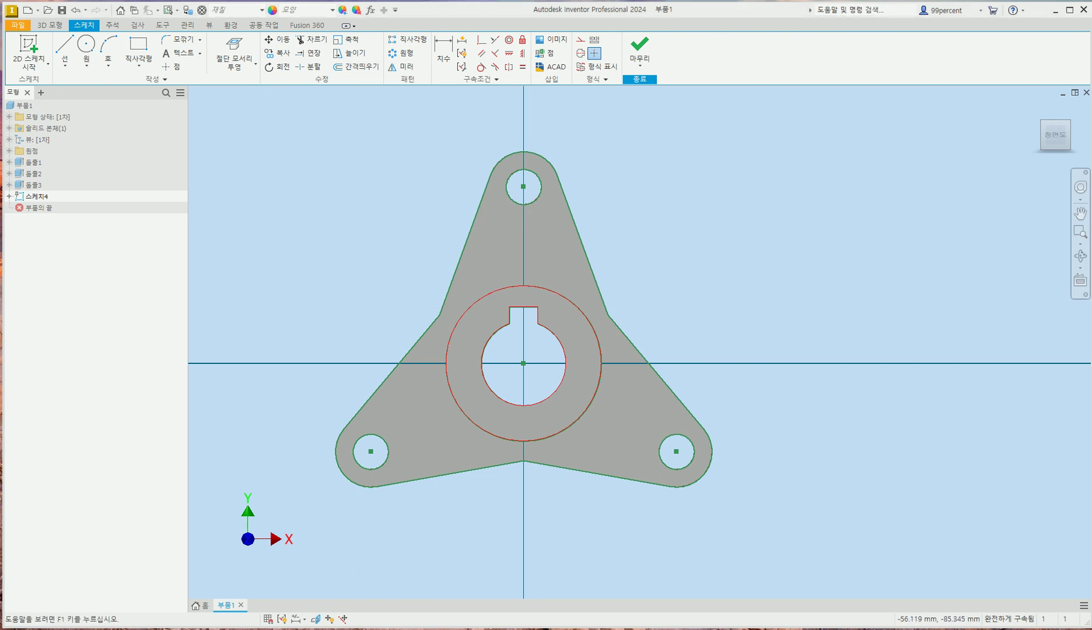
{"action": "key", "text": "alt+Tab"}
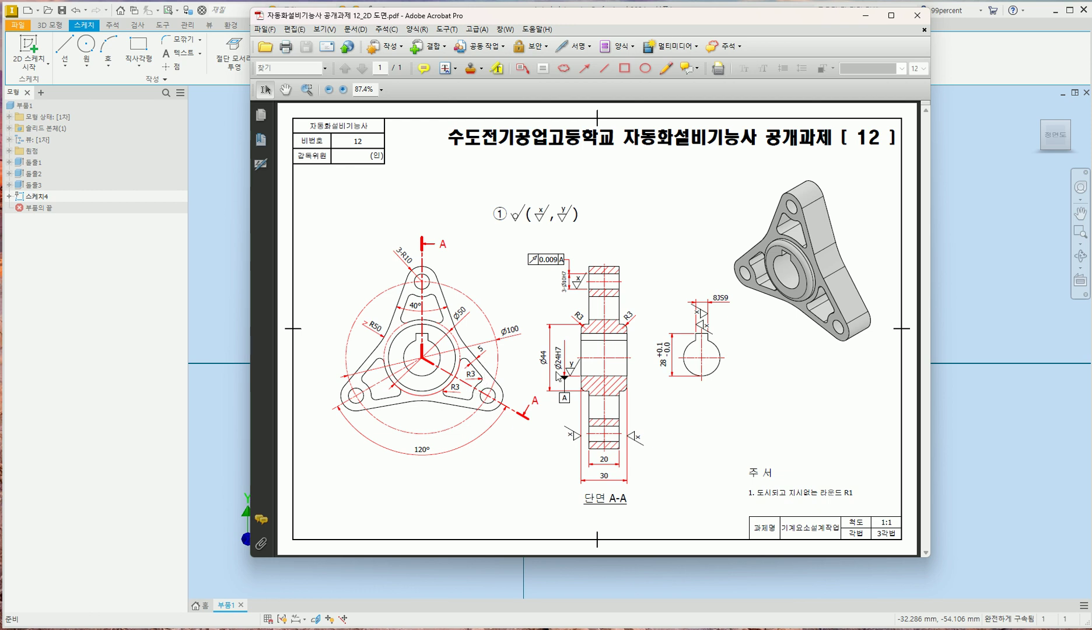
{"action": "left_click", "coordinate": [988, 282]}
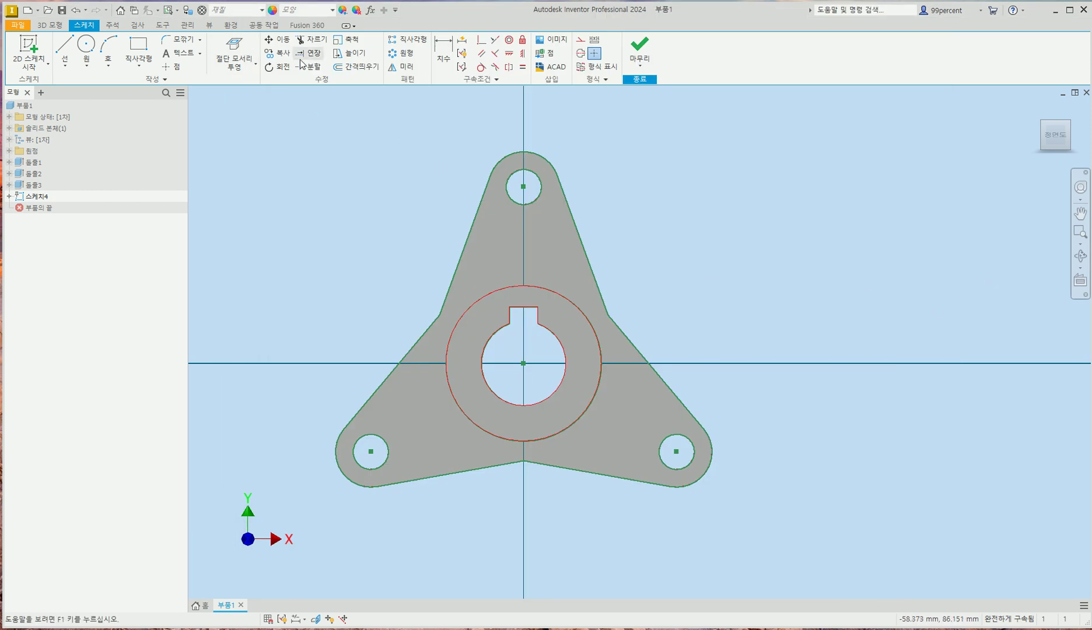
{"action": "left_click", "coordinate": [361, 69]}
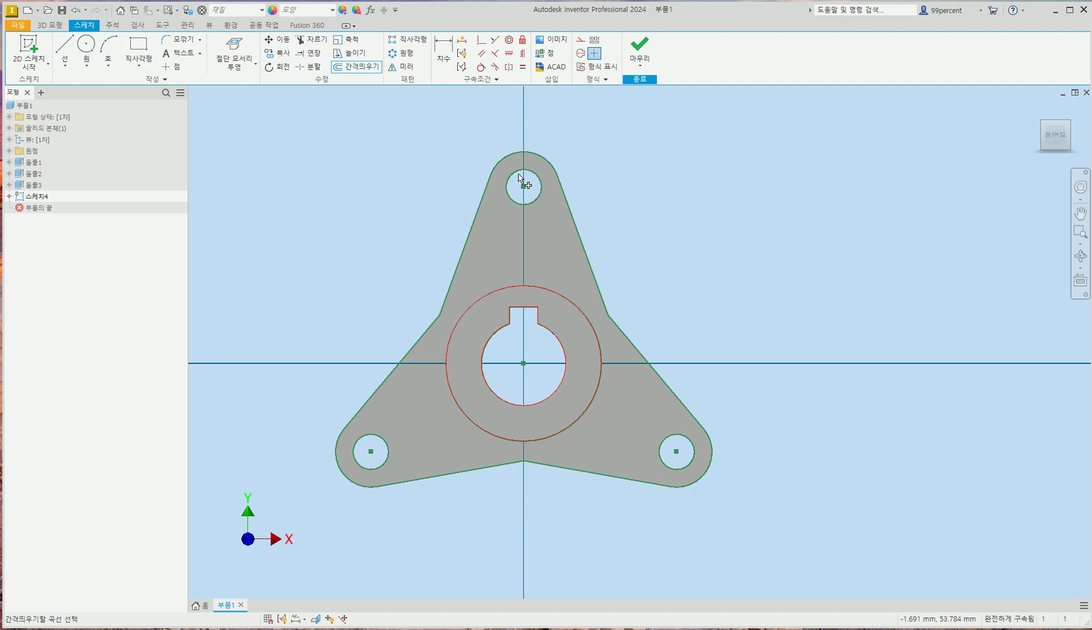
{"action": "left_click", "coordinate": [581, 245]}
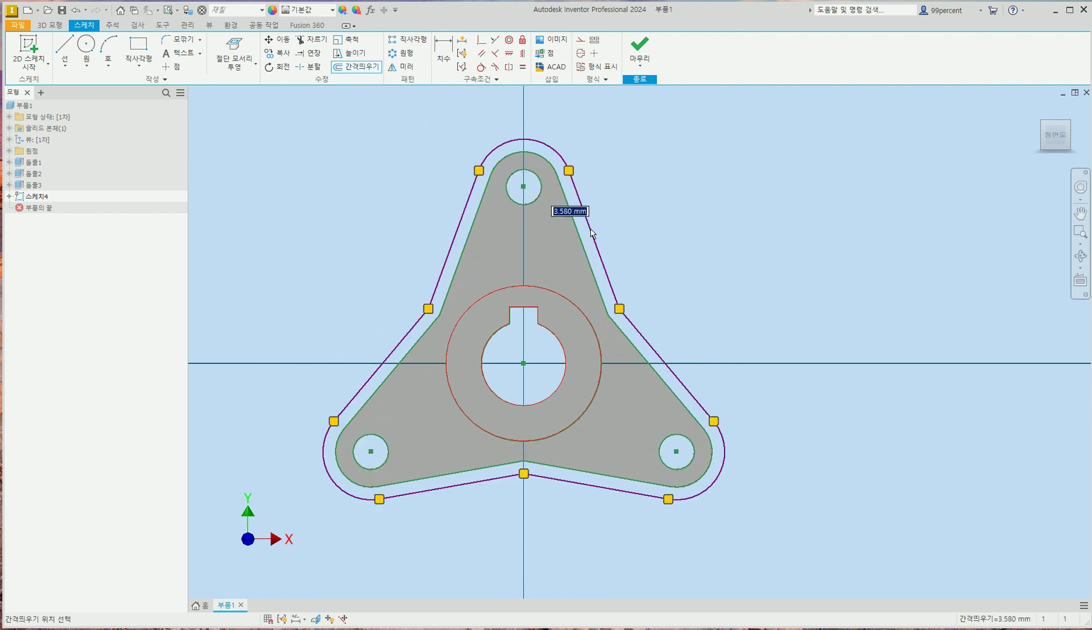
{"action": "left_click", "coordinate": [590, 231]}
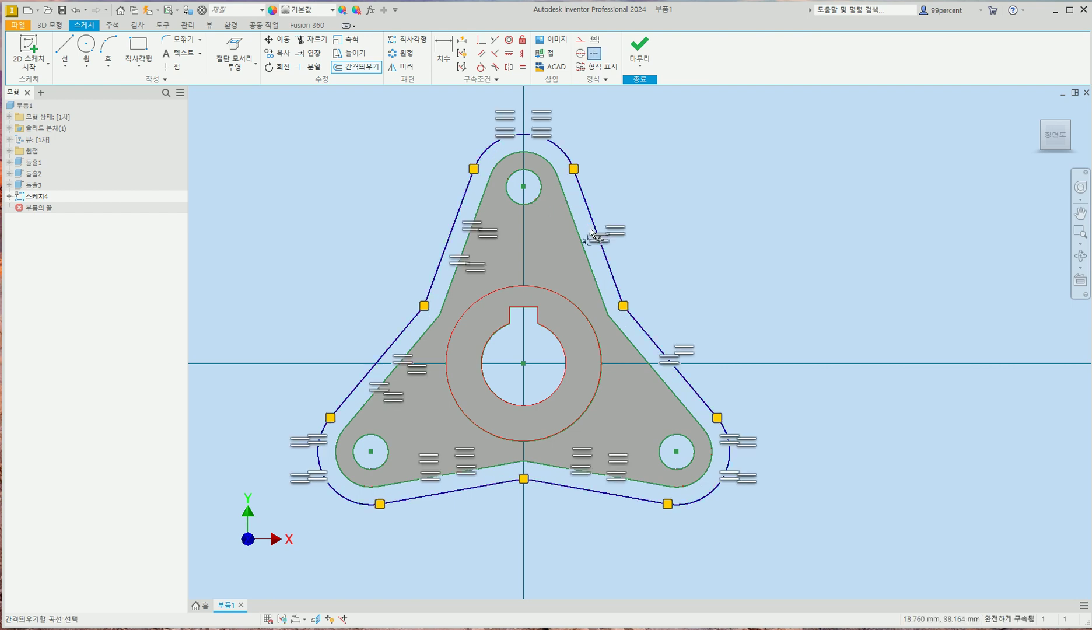
{"action": "key", "text": "ctrl+z"}
{"action": "key", "text": "Escape"}
Offset the projected outer contour of the three-armed plate inward by 5 mm.
{"action": "key", "text": "o"}
{"action": "left_click", "coordinate": [581, 244]}
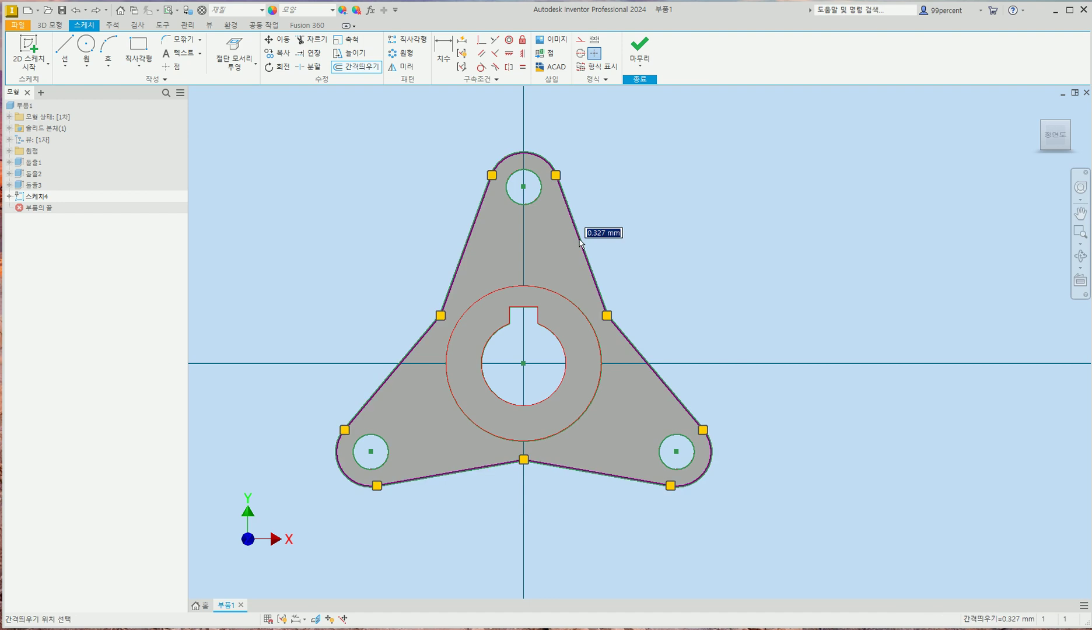
{"action": "left_click", "coordinate": [568, 252]}
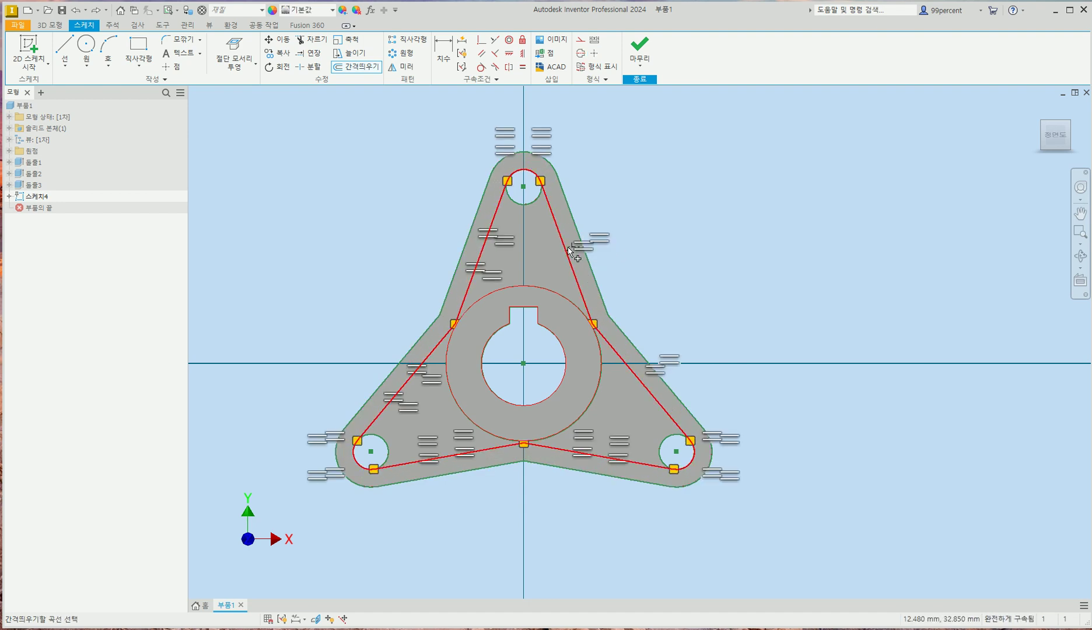
{"action": "key", "text": "Escape"}
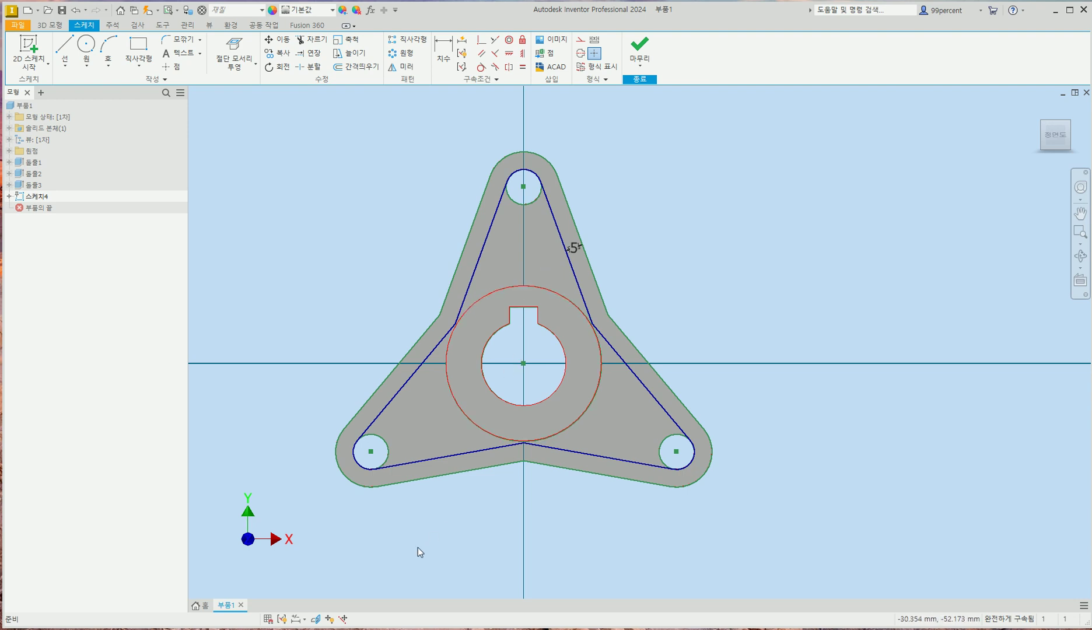
Following the PDF drawing, draw a 20 mm diameter circle centred on the upper arm's hole and a 50 mm diameter circle centred on the origin.
{"action": "key", "text": "alt+Tab"}
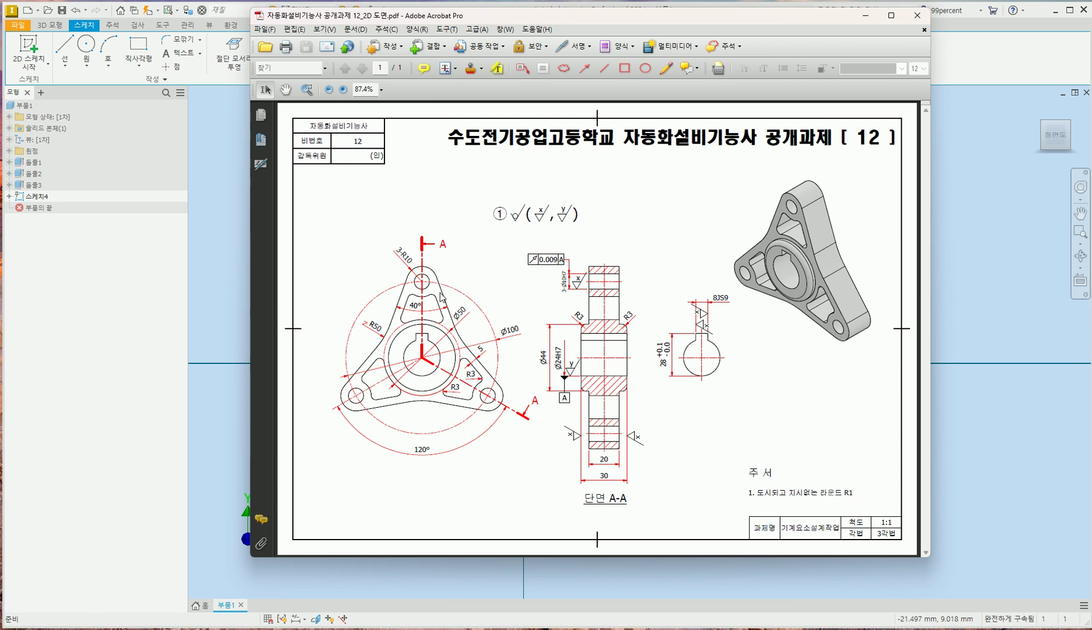
{"action": "left_click", "coordinate": [952, 288]}
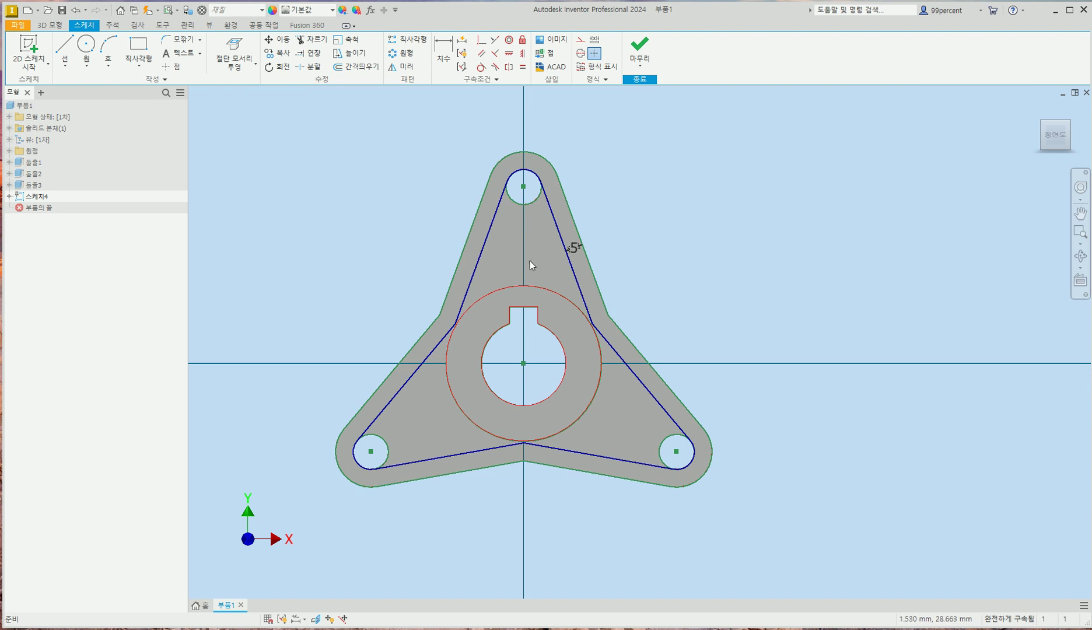
{"action": "left_click", "coordinate": [86, 47]}
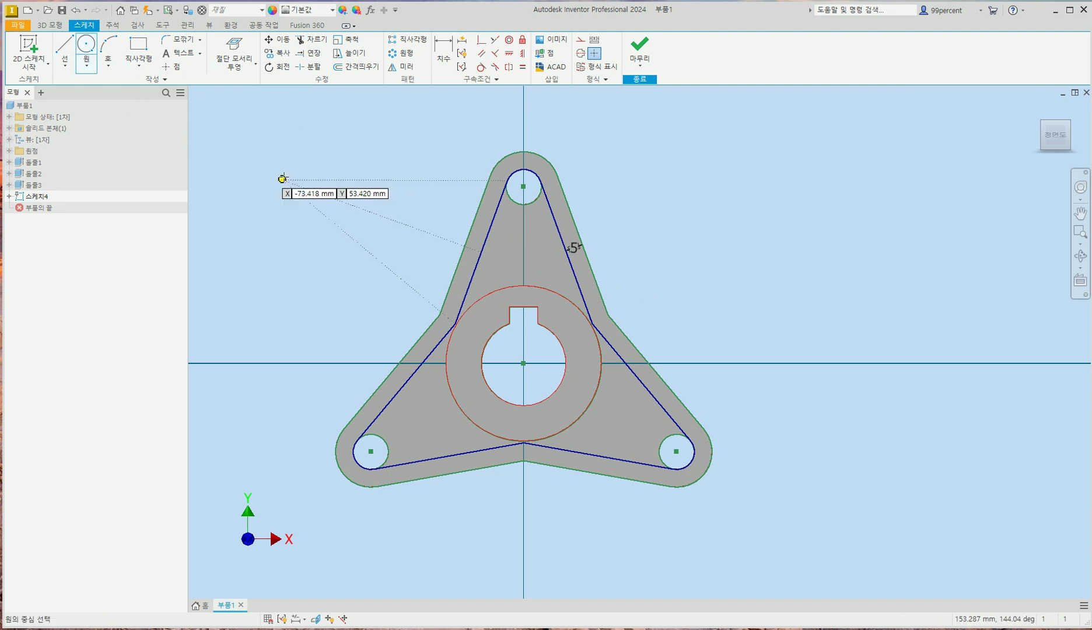
{"action": "left_click", "coordinate": [524, 186]}
{"action": "type", "text": "20"}
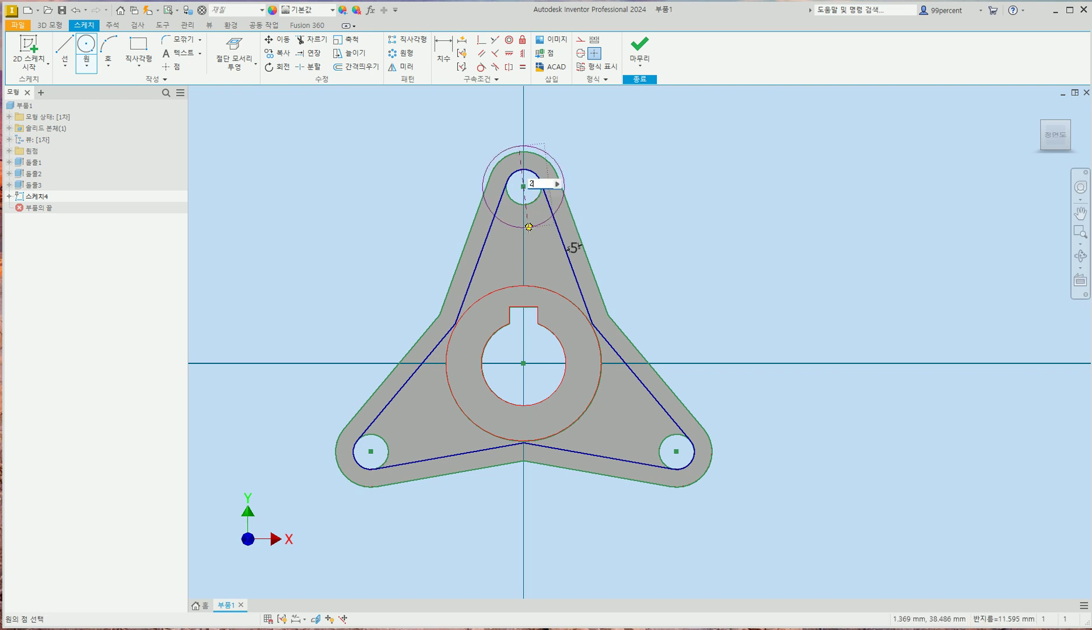
{"action": "key", "text": "Return"}
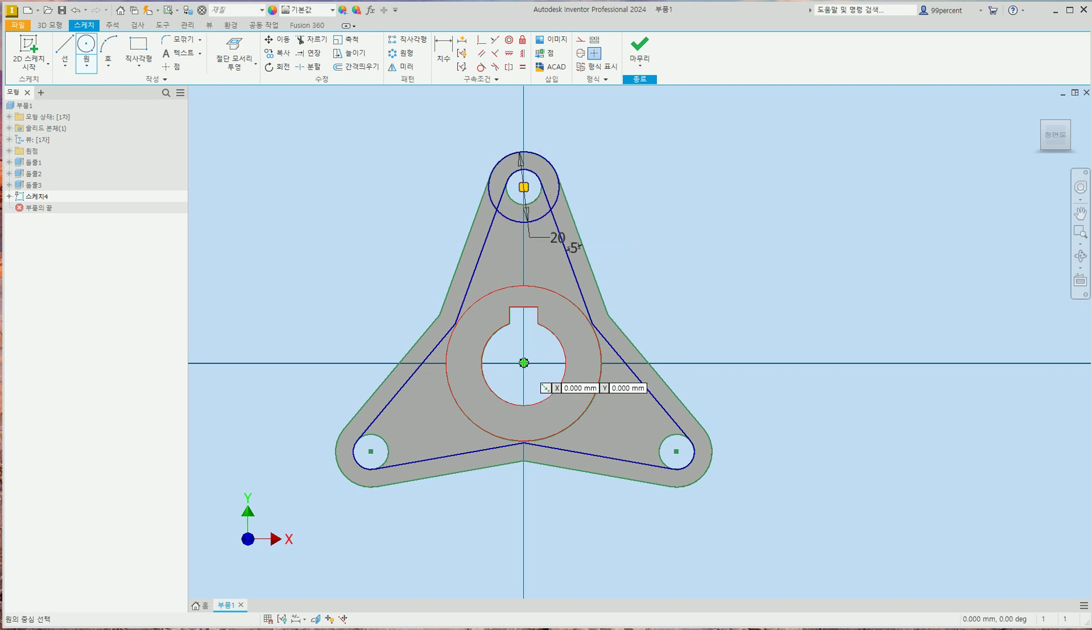
{"action": "left_click", "coordinate": [523, 362]}
{"action": "type", "text": "50"}
{"action": "key", "text": "Return"}
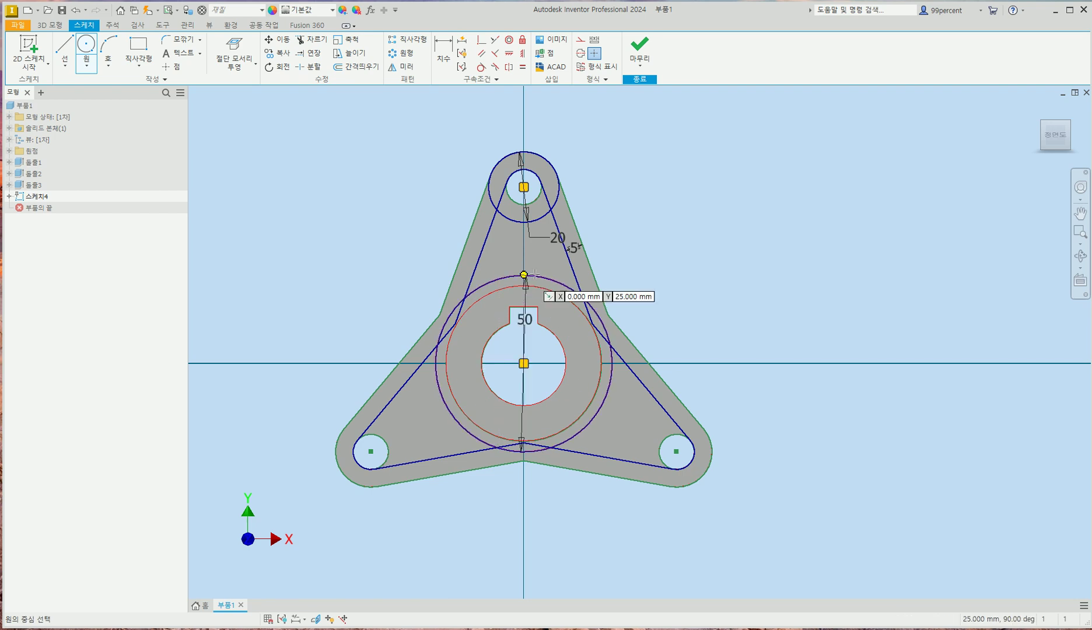
Draw a 6 mm diameter circle inside the upper arm, just below the 20 mm circle and beside the left offset line.
{"action": "scroll", "coordinate": [696, 270], "scroll_direction": "up", "scroll_amount": 3}
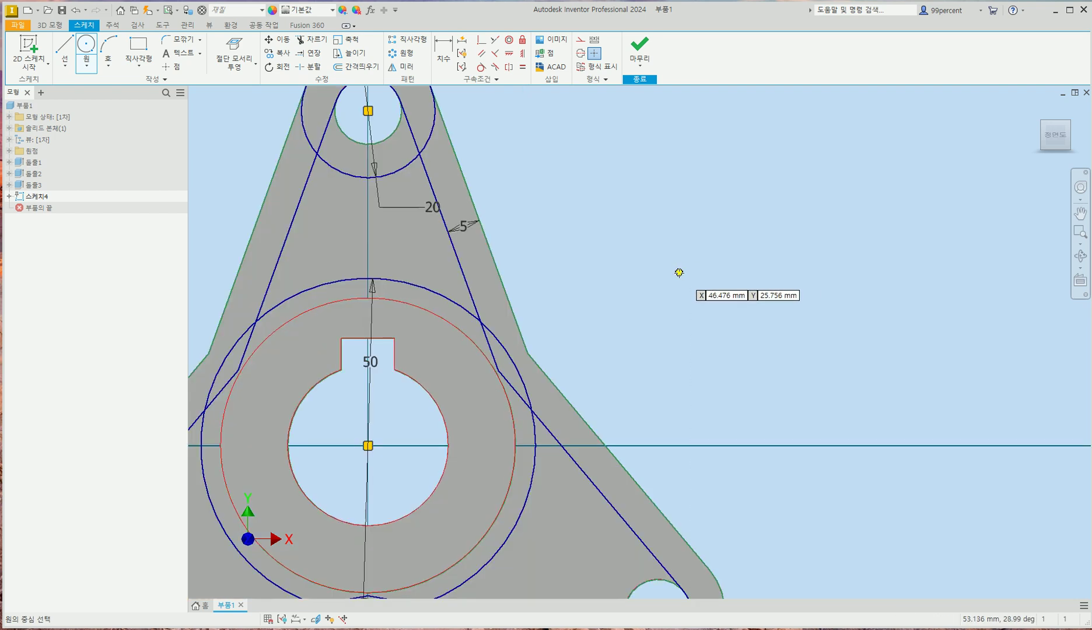
{"action": "middle_click_drag", "start_coordinate": [676, 271], "coordinate": [712, 221]}
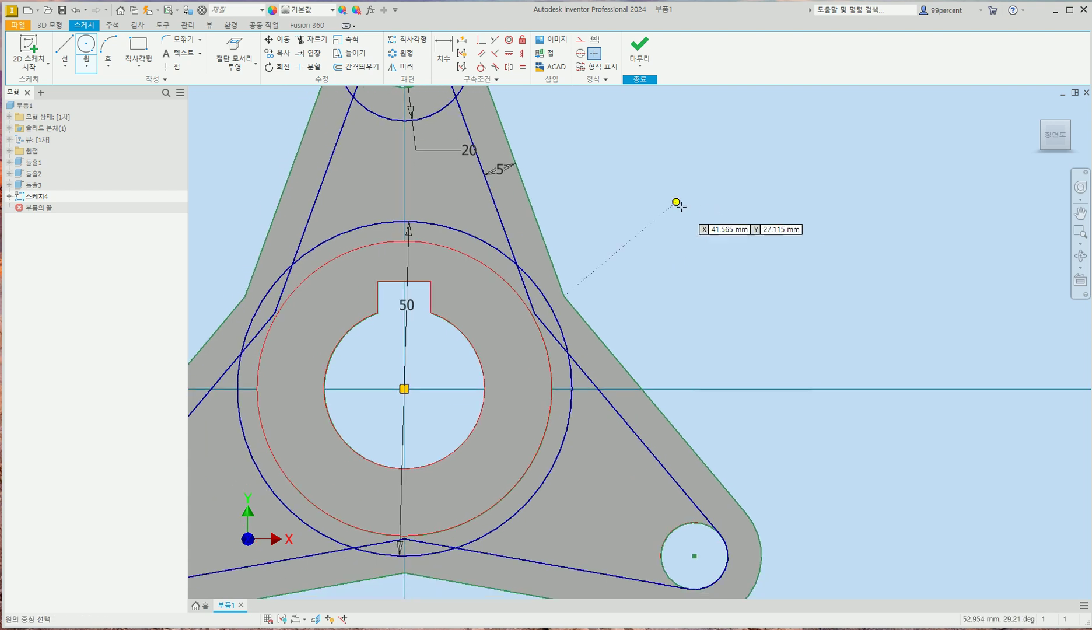
{"action": "scroll", "coordinate": [639, 197], "scroll_direction": "down", "scroll_amount": 3}
{"action": "scroll", "coordinate": [475, 176], "scroll_direction": "up", "scroll_amount": 3}
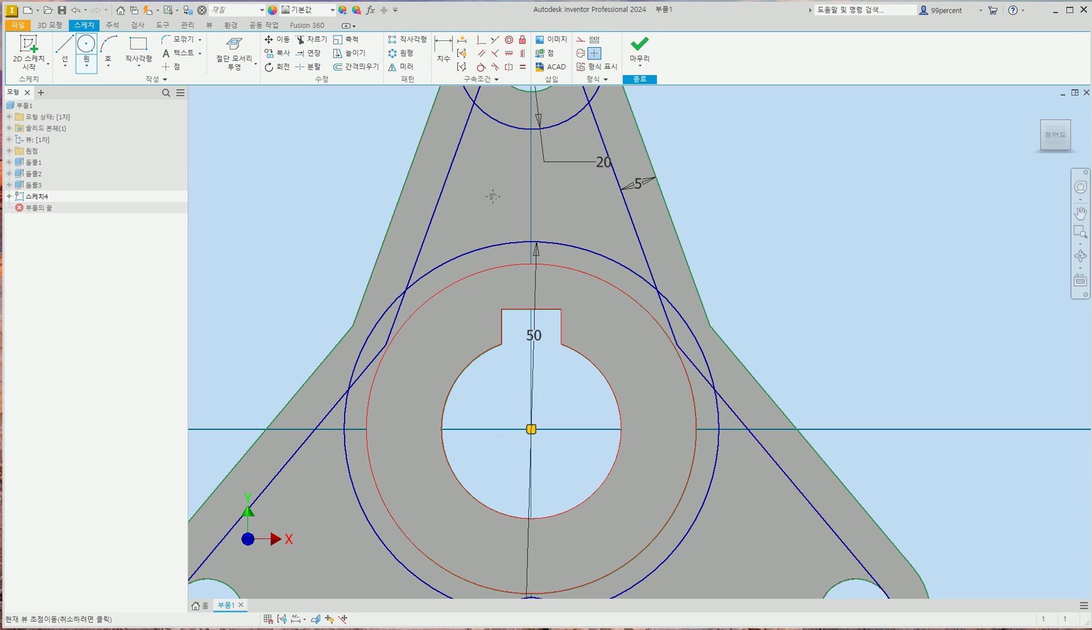
{"action": "middle_click_drag", "start_coordinate": [491, 182], "coordinate": [497, 324]}
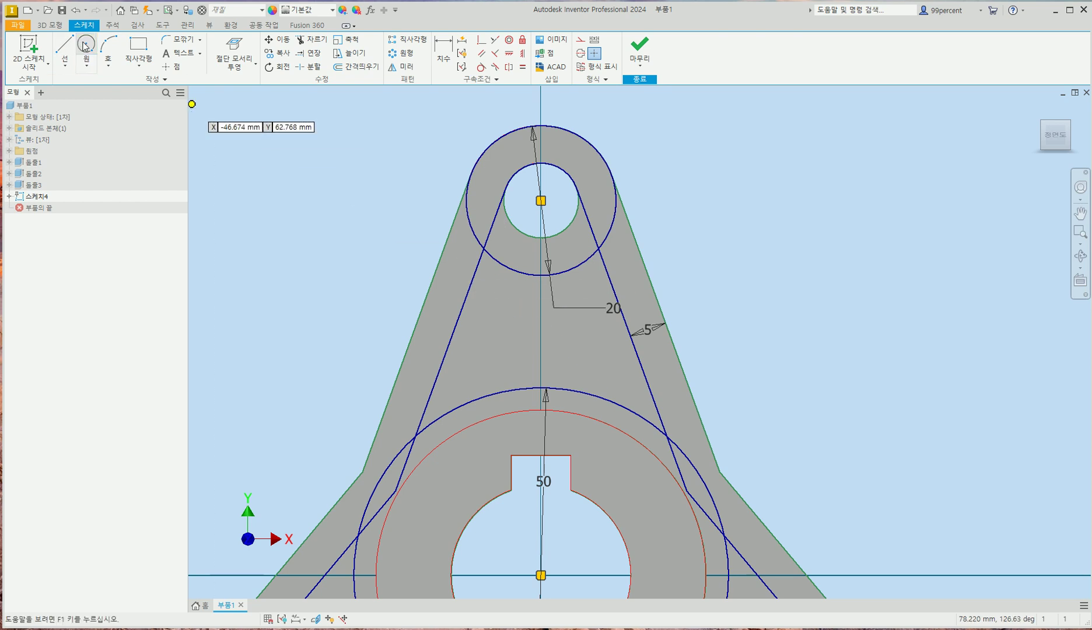
{"action": "left_click", "coordinate": [496, 297]}
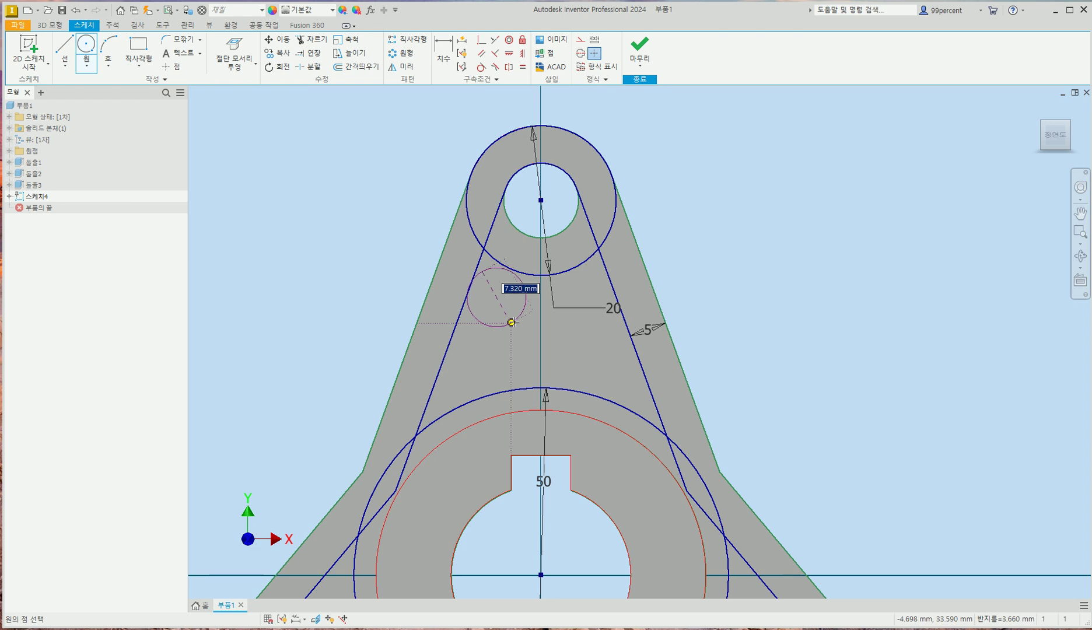
{"action": "type", "text": "6"}
{"action": "key", "text": "Return"}
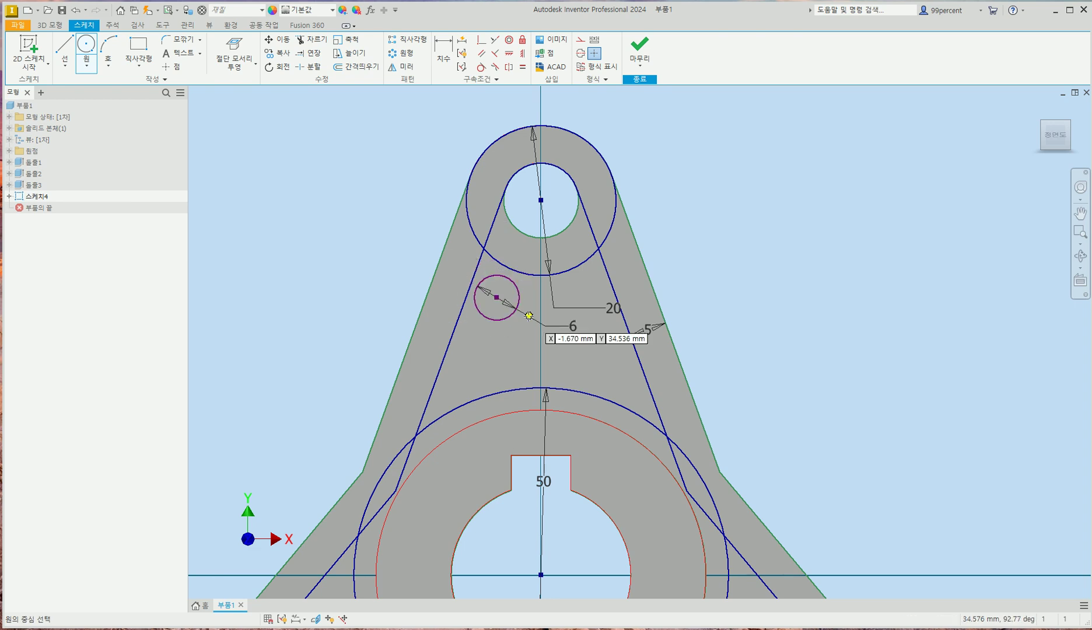
Draw three more 6 mm diameter circles in the upper arm, one at each remaining corner of the pocket outline.
{"action": "left_click", "coordinate": [583, 291]}
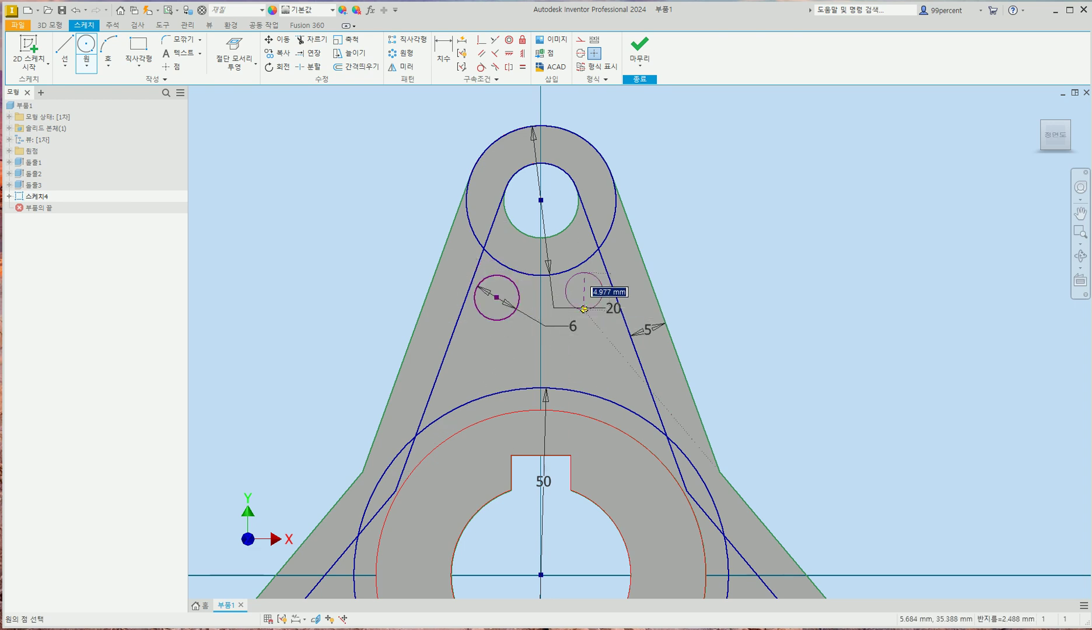
{"action": "type", "text": "6"}
{"action": "key", "text": "Return"}
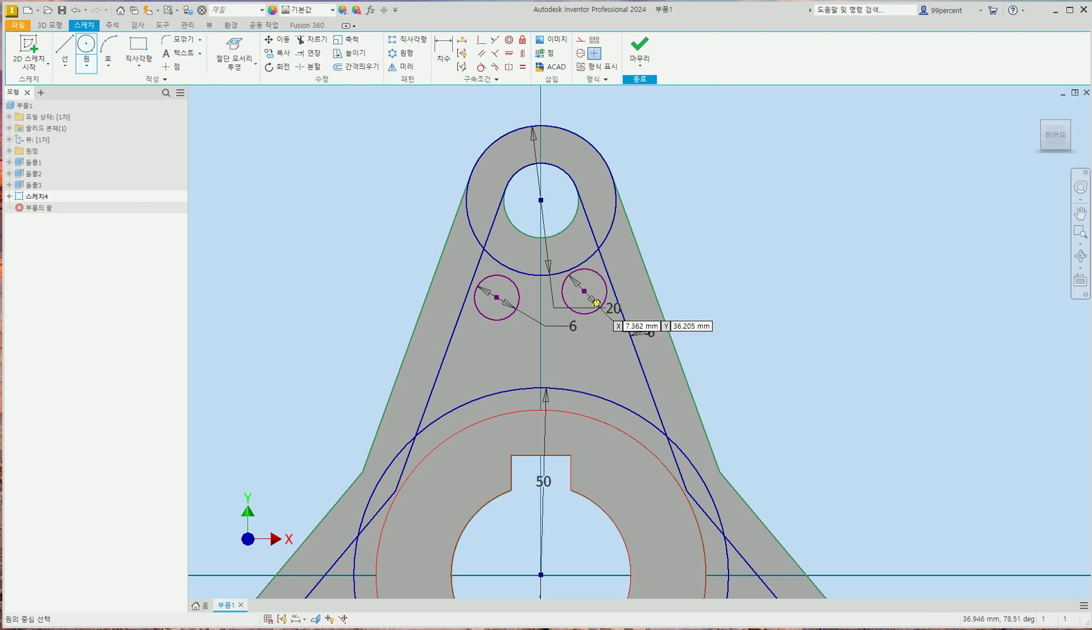
{"action": "left_click", "coordinate": [473, 363]}
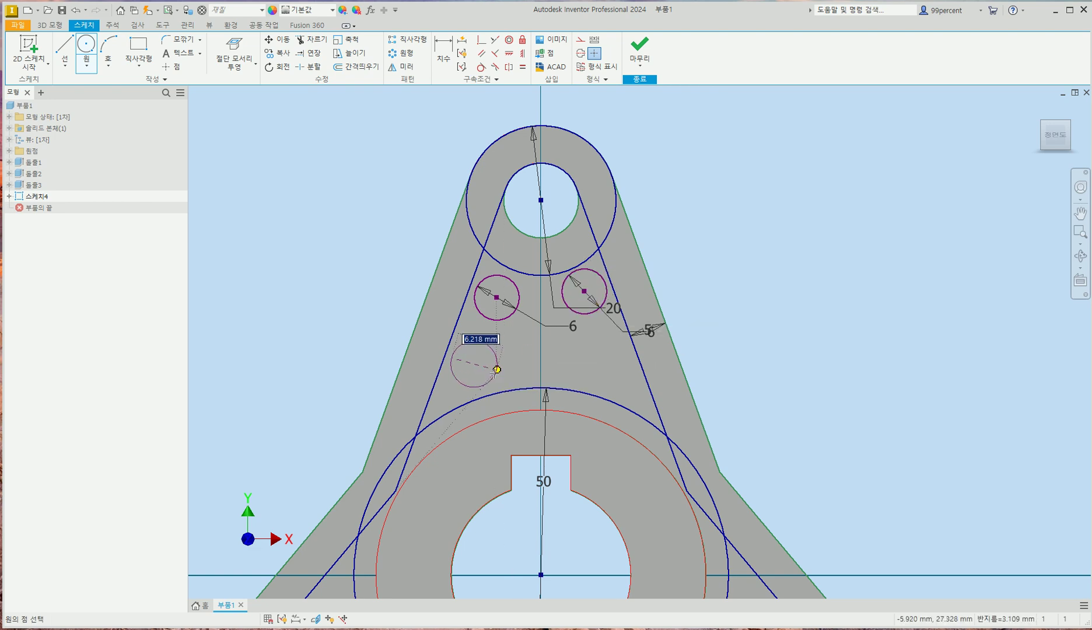
{"action": "type", "text": "6"}
{"action": "key", "text": "Return"}
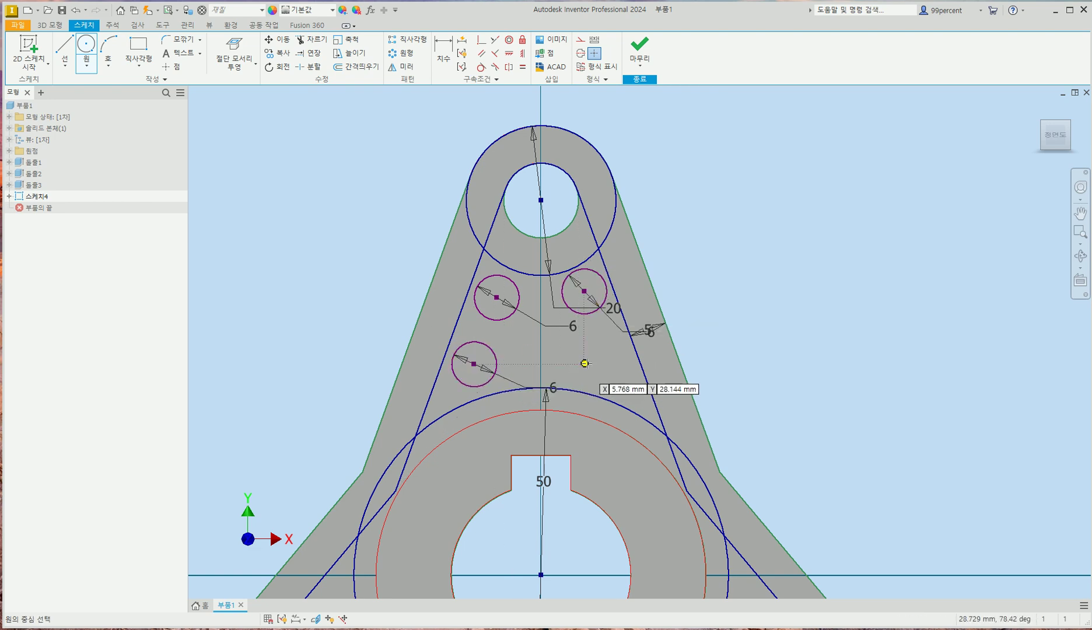
{"action": "left_click", "coordinate": [607, 363]}
{"action": "type", "text": "6"}
{"action": "key", "text": "Return"}
{"action": "key", "text": "Escape"}
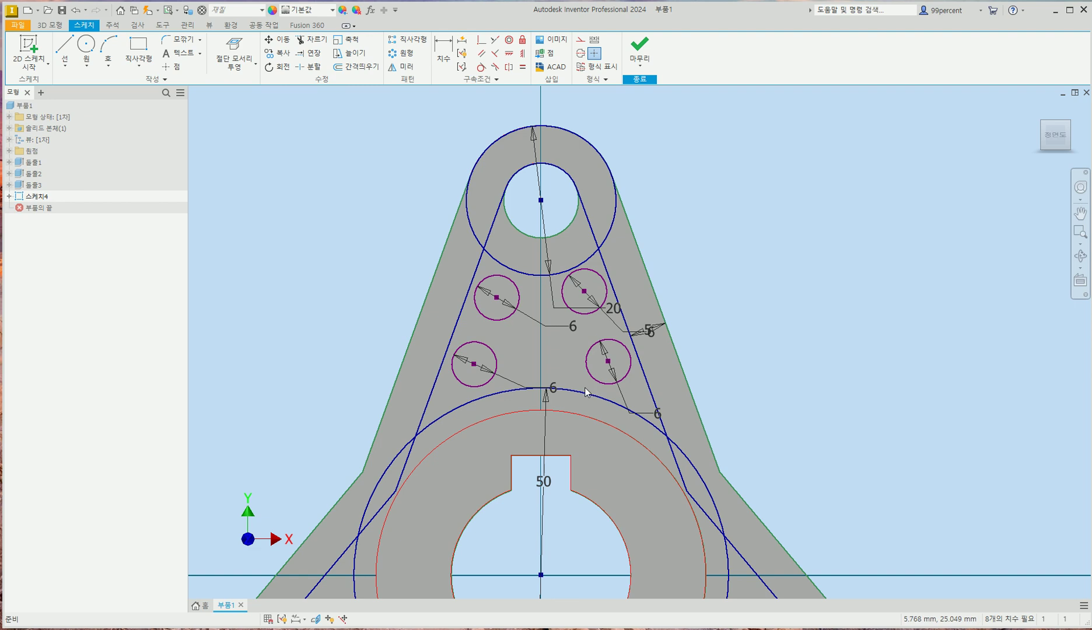
Make the two upper 6 mm circles tangent to the 20 mm circle and to their adjacent offset lines.
{"action": "left_click", "coordinate": [481, 68]}
{"action": "left_click", "coordinate": [523, 276]}
{"action": "left_click", "coordinate": [500, 276]}
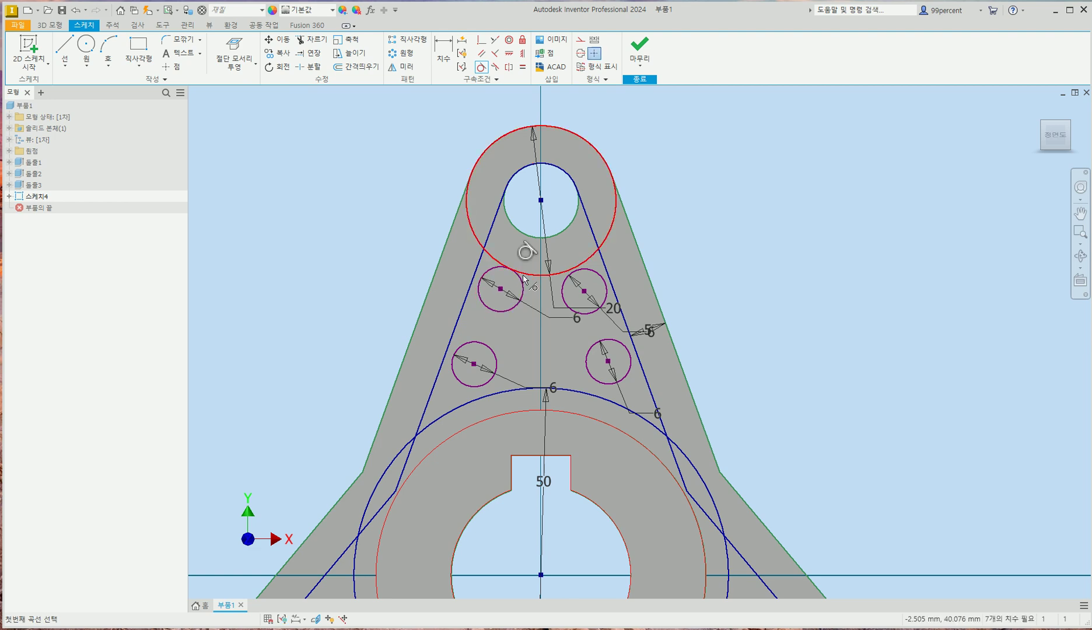
{"action": "left_click", "coordinate": [473, 294]}
{"action": "left_click", "coordinate": [599, 279]}
{"action": "left_click", "coordinate": [610, 283]}
{"action": "left_click", "coordinate": [591, 270]}
{"action": "left_click", "coordinate": [587, 263]}
Make the two lower 6 mm circles tangent to their adjacent offset lines and to the 50 mm circle.
{"action": "left_click", "coordinate": [493, 349]}
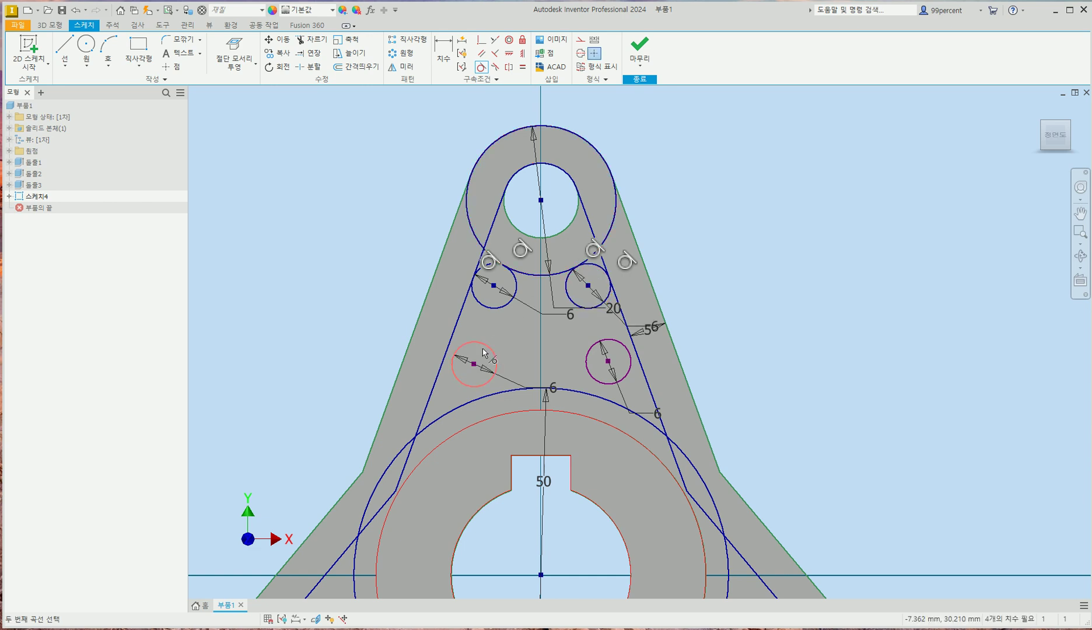
{"action": "left_click", "coordinate": [448, 350]}
{"action": "left_click", "coordinate": [476, 384]}
{"action": "left_click", "coordinate": [483, 392]}
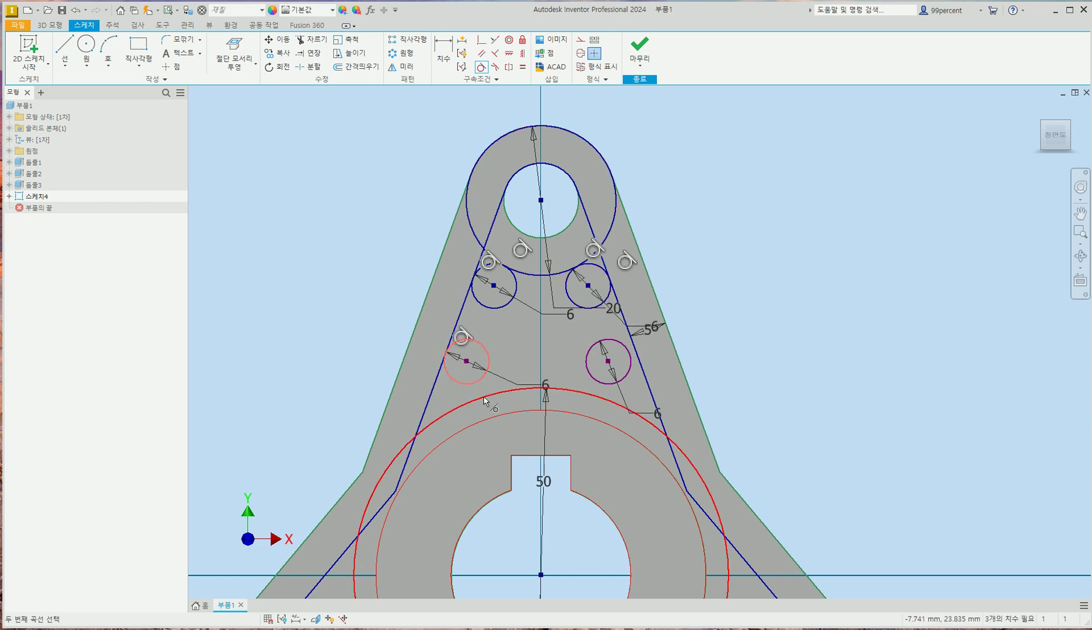
{"action": "left_click", "coordinate": [629, 370]}
{"action": "left_click", "coordinate": [643, 374]}
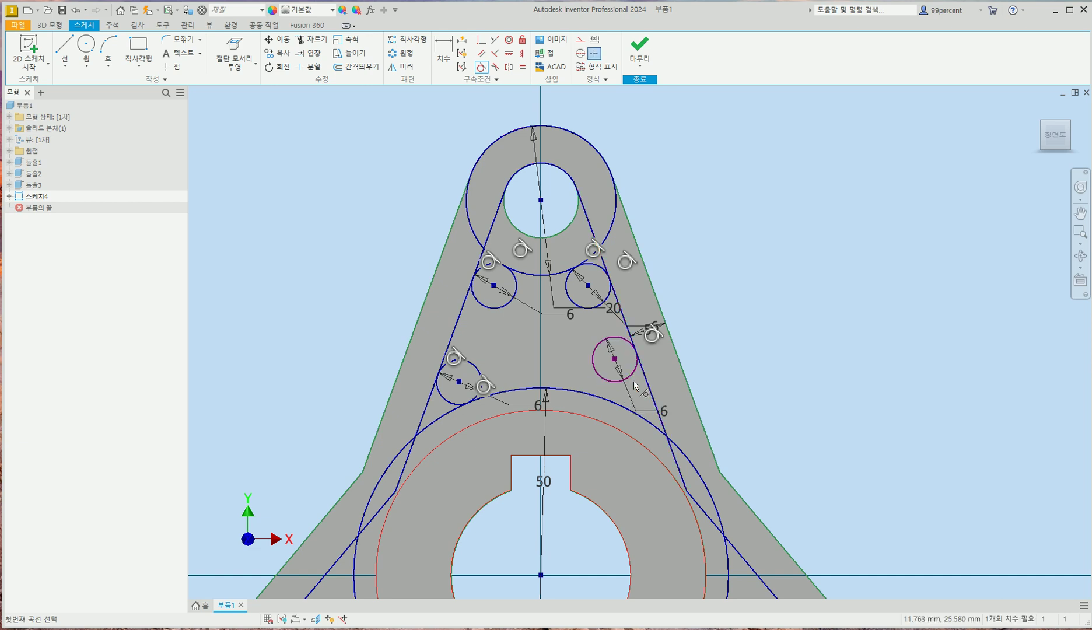
{"action": "left_click", "coordinate": [602, 396]}
{"action": "left_click", "coordinate": [608, 381]}
Trim the inner portions of the four 6 mm circles, leaving only the rounded corner arcs of the pocket outline.
{"action": "middle_click_drag", "start_coordinate": [536, 343], "coordinate": [509, 238]}
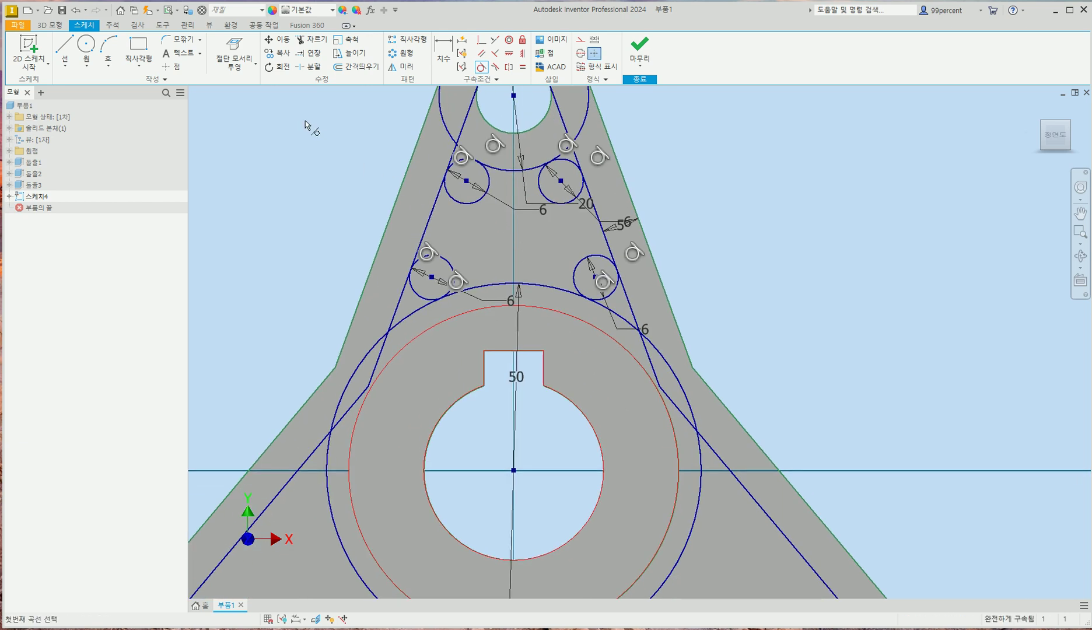
{"action": "left_click", "coordinate": [317, 40]}
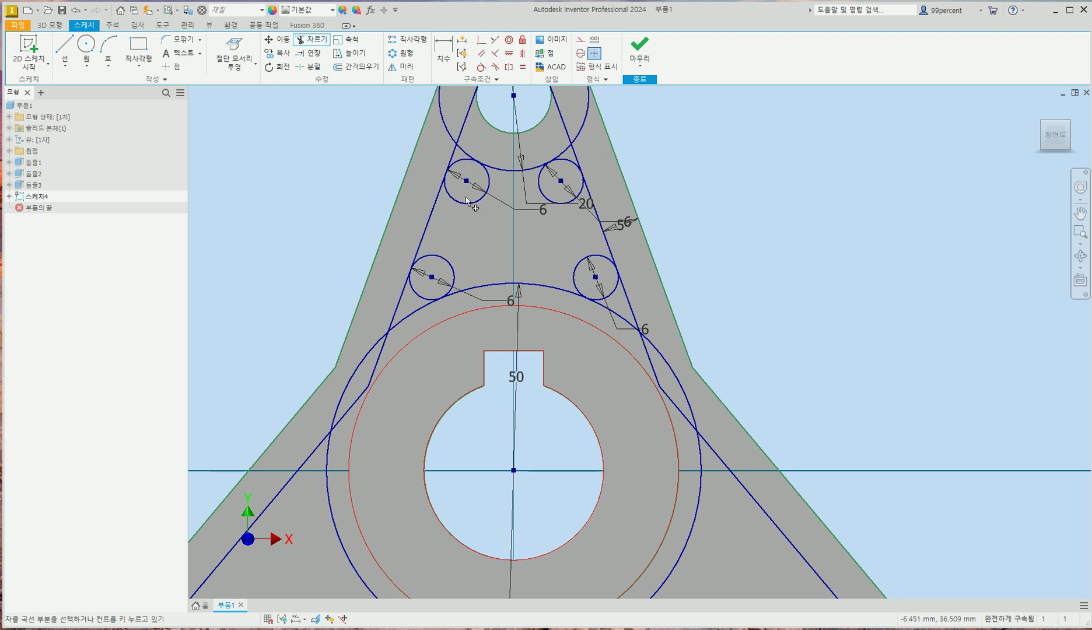
{"action": "left_click", "coordinate": [537, 193]}
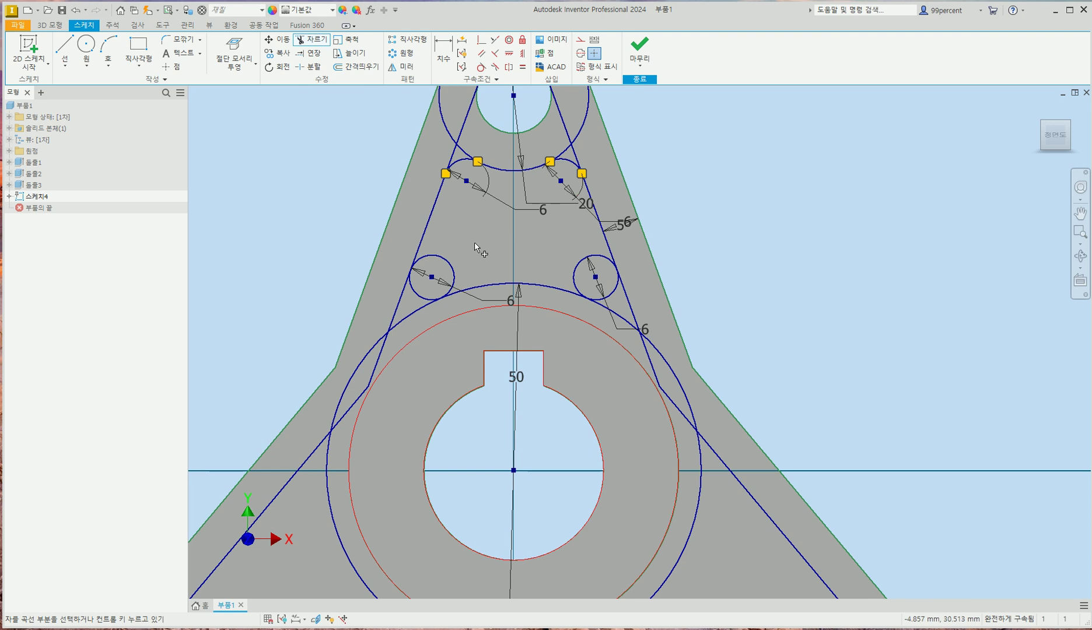
{"action": "left_click", "coordinate": [453, 263]}
{"action": "left_click", "coordinate": [586, 261]}
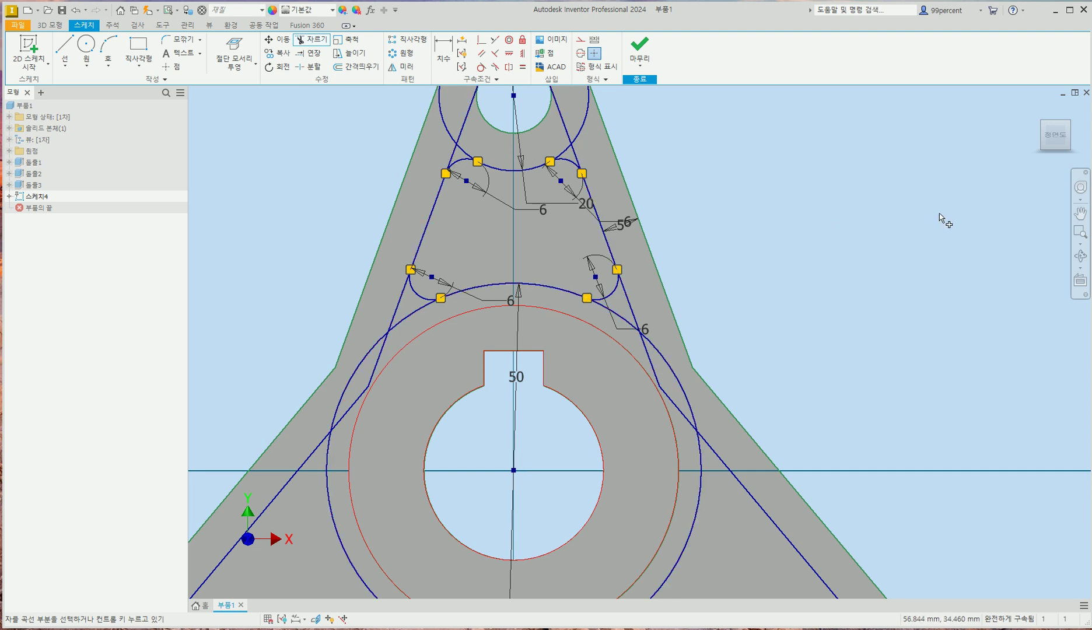
{"action": "scroll", "coordinate": [945, 210], "scroll_direction": "up", "scroll_amount": 3}
{"action": "middle_click_drag", "start_coordinate": [864, 237], "coordinate": [818, 238]}
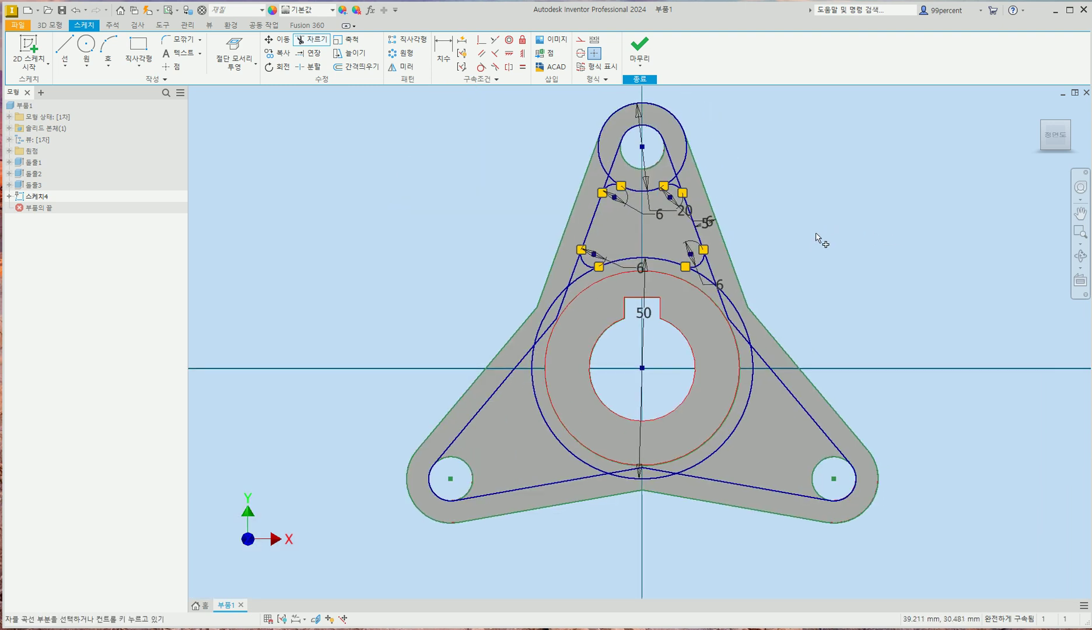
{"action": "key", "text": "Escape"}
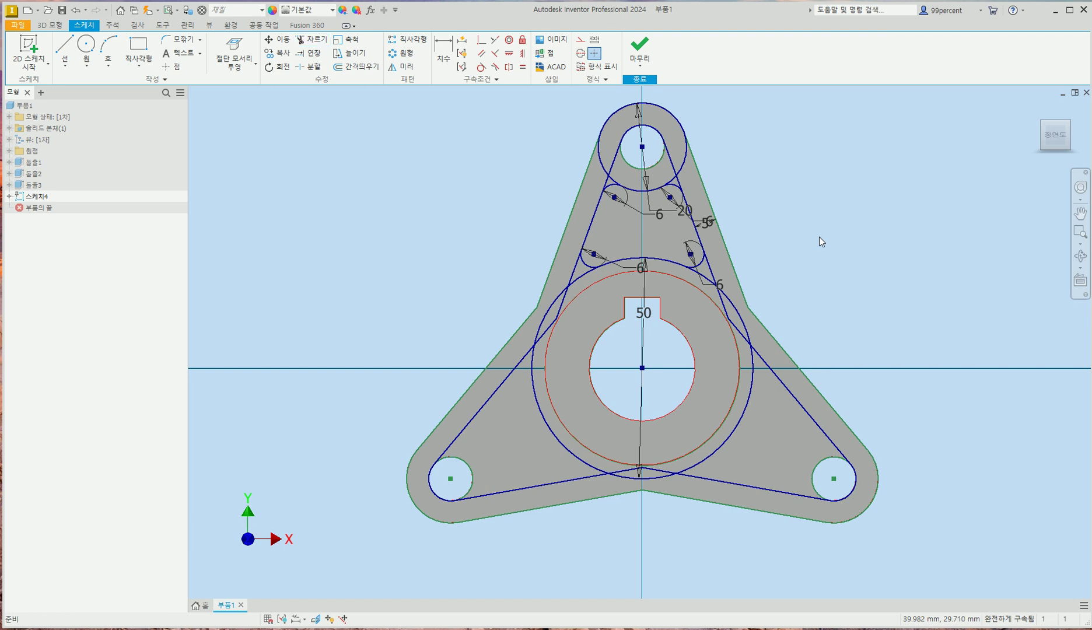
Extrude the upper arm's rounded pocket profile as a cut through all of the plate.
{"action": "left_click", "coordinate": [50, 25]}
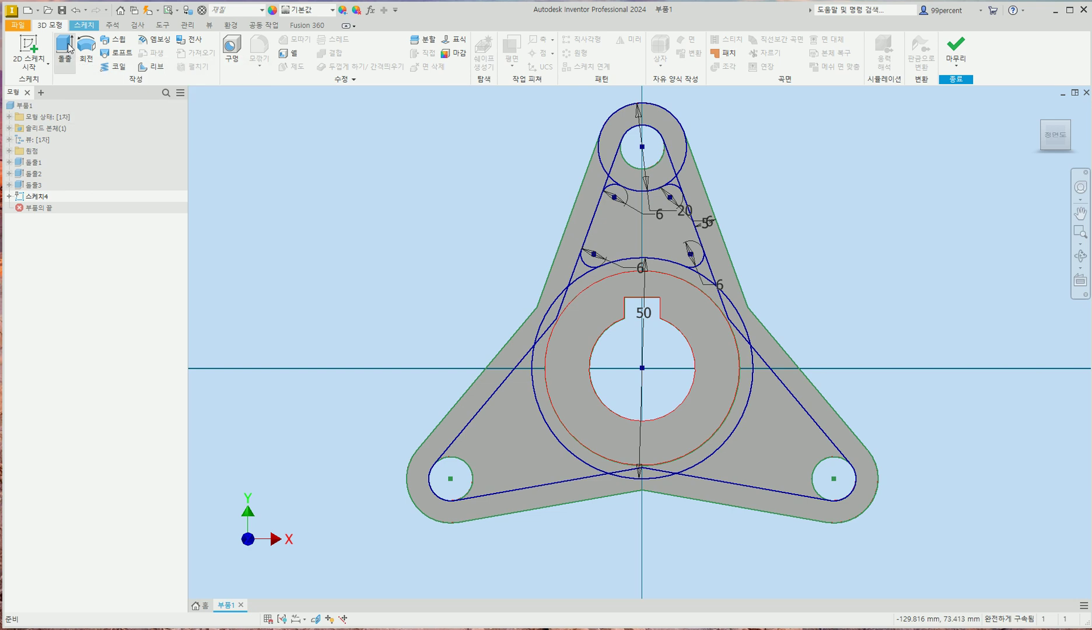
{"action": "left_click", "coordinate": [69, 47]}
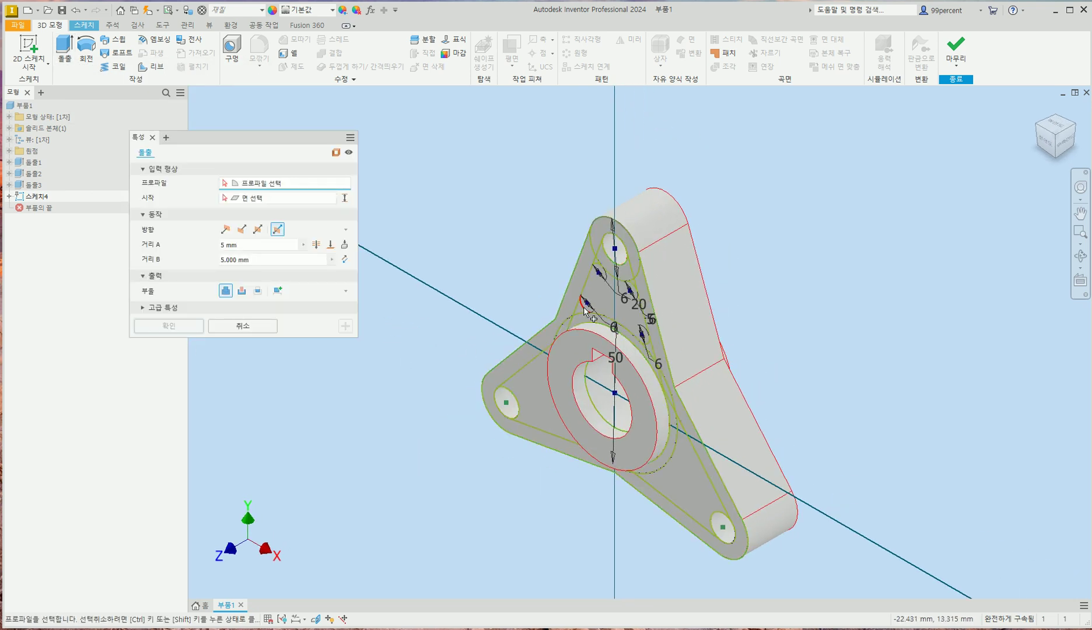
{"action": "left_click", "coordinate": [609, 300]}
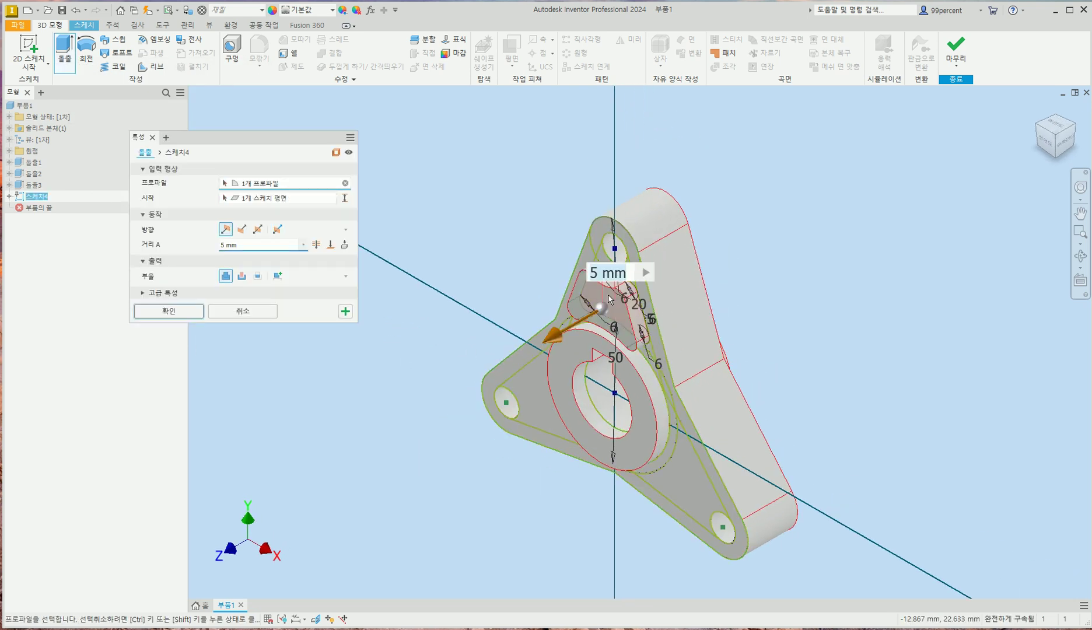
{"action": "left_click", "coordinate": [242, 276]}
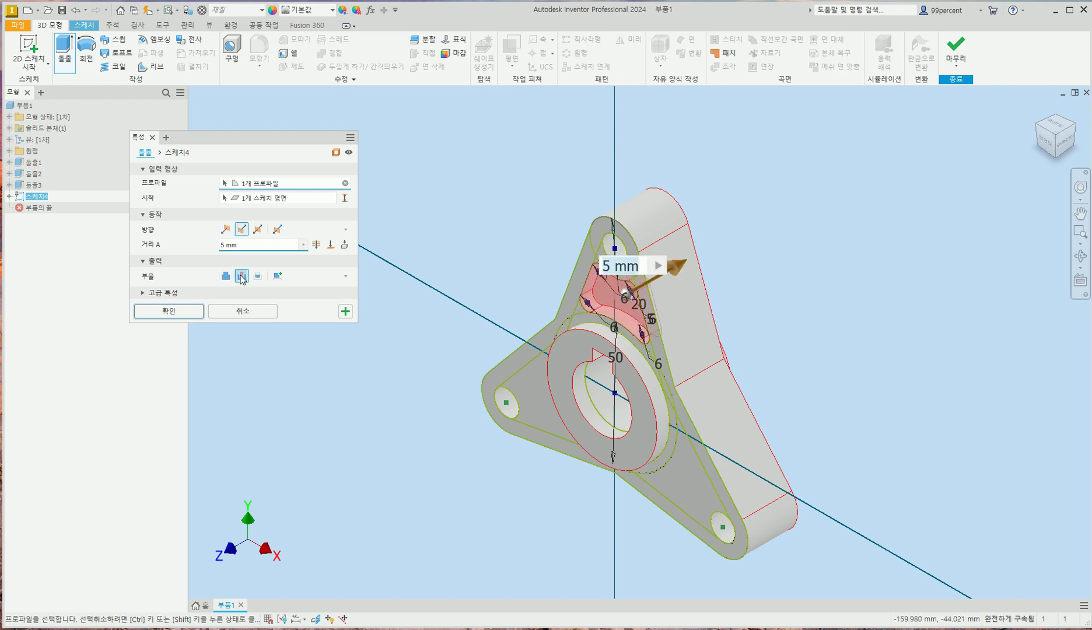
{"action": "left_click", "coordinate": [315, 246]}
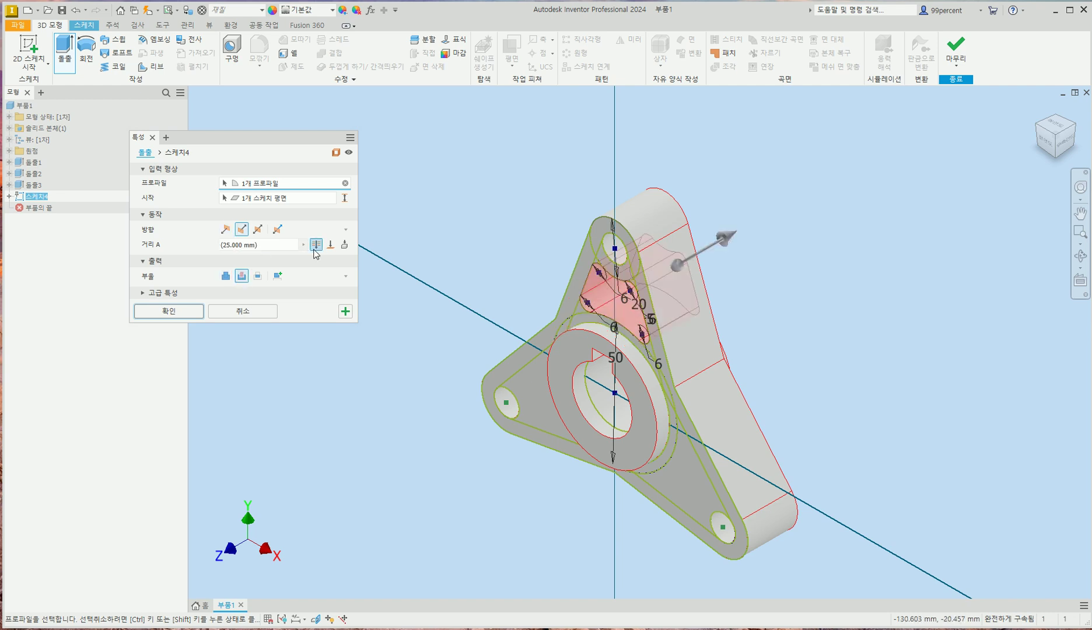
{"action": "left_click", "coordinate": [187, 311]}
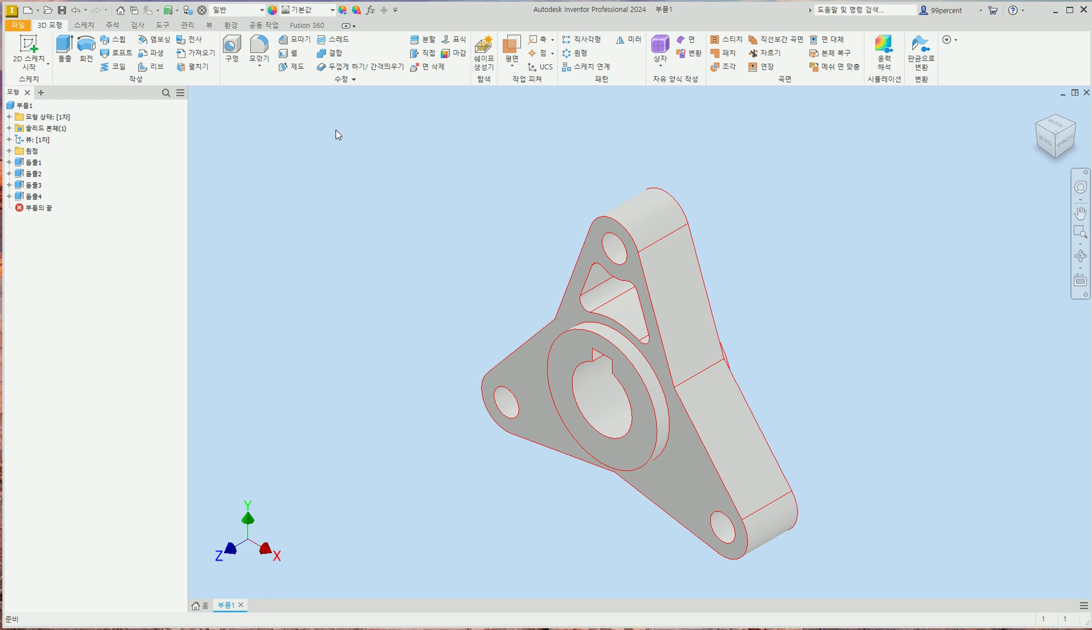
Create a circular pattern of the pocket cut about the hub's axis with 3 occurrences over 360 deg.
{"action": "left_click", "coordinate": [577, 53]}
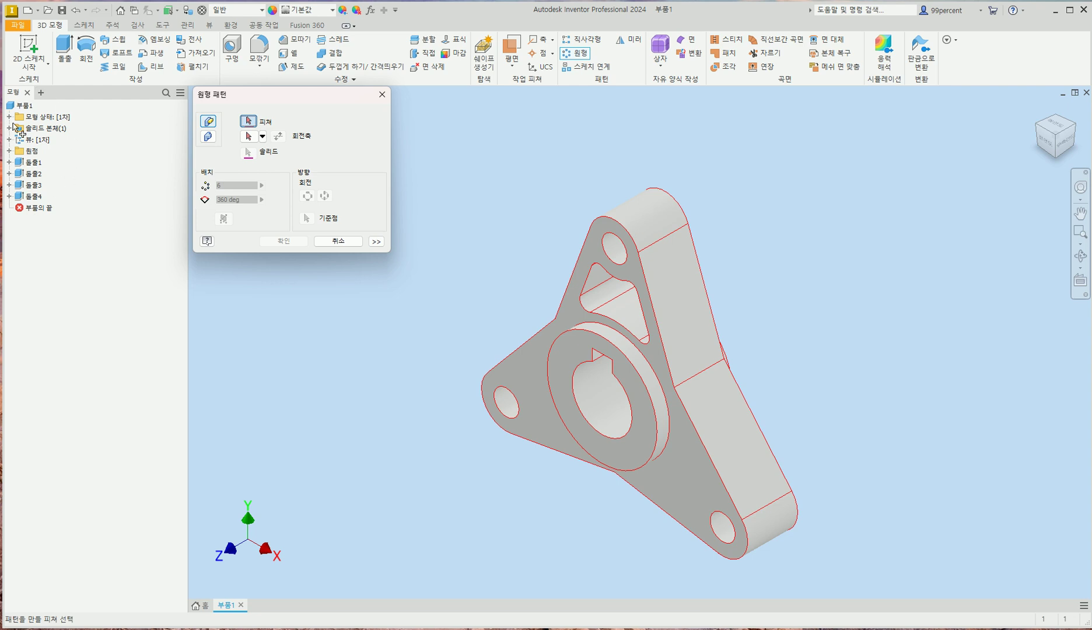
{"action": "left_click", "coordinate": [35, 197]}
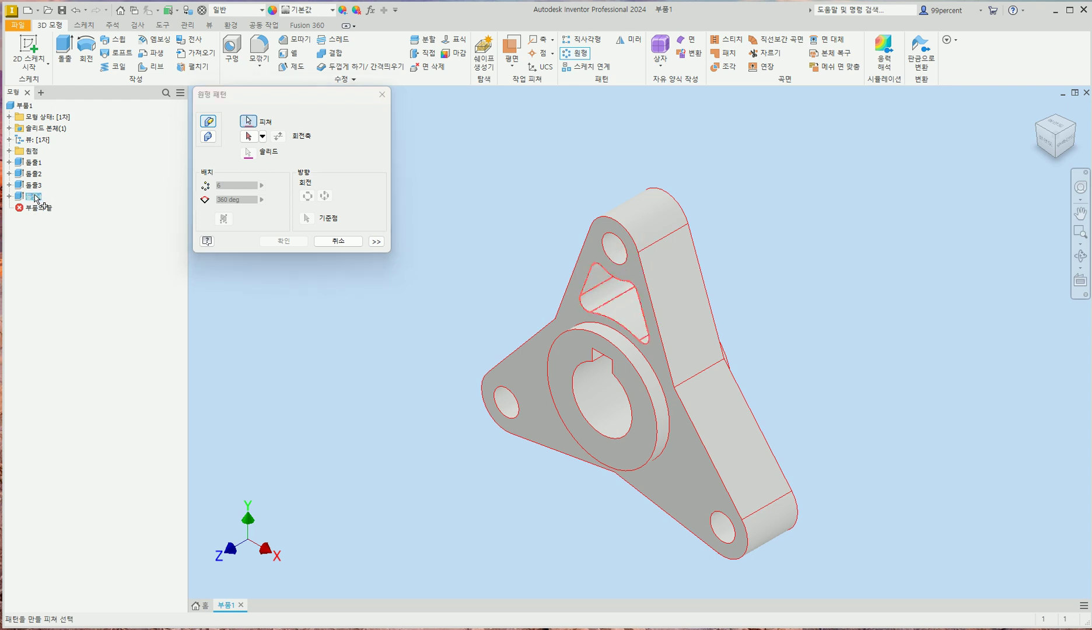
{"action": "left_click", "coordinate": [38, 186]}
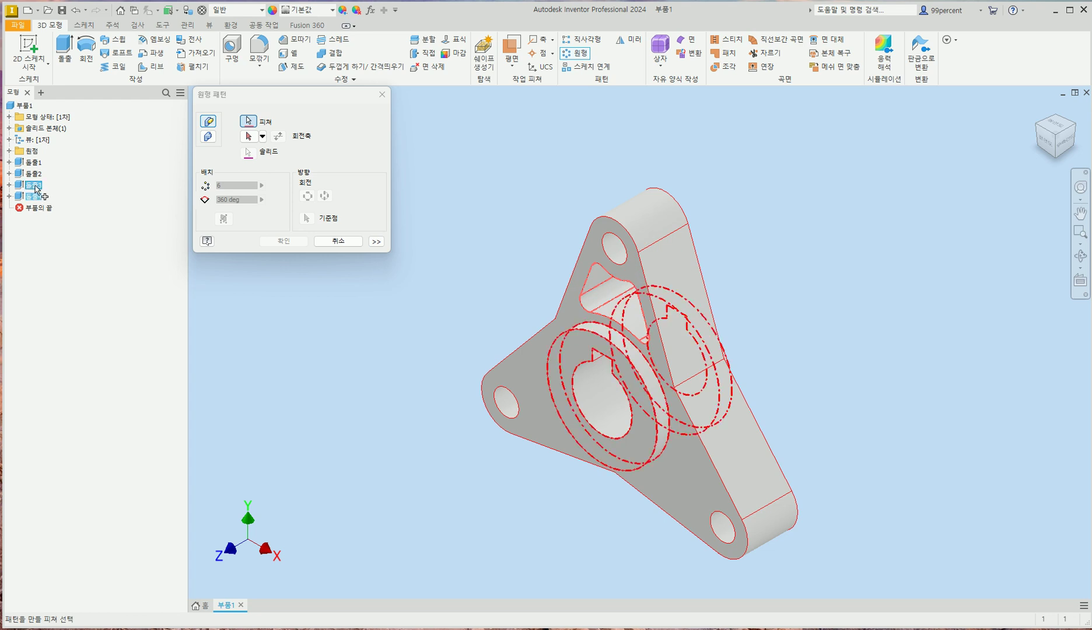
{"action": "left_click", "coordinate": [36, 187], "text": "ctrl"}
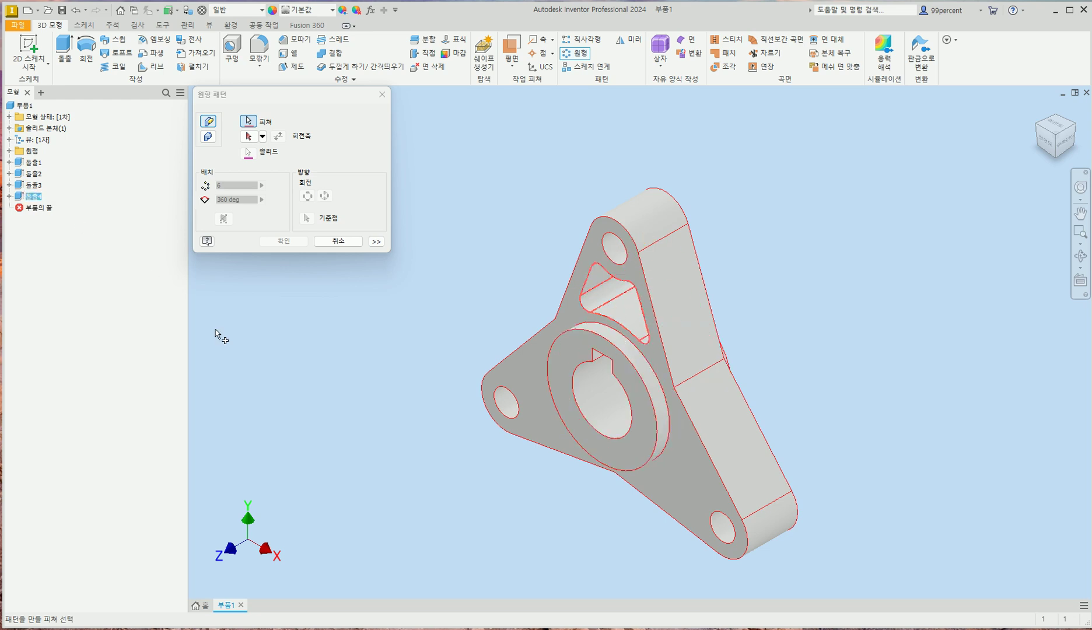
{"action": "left_click", "coordinate": [250, 138]}
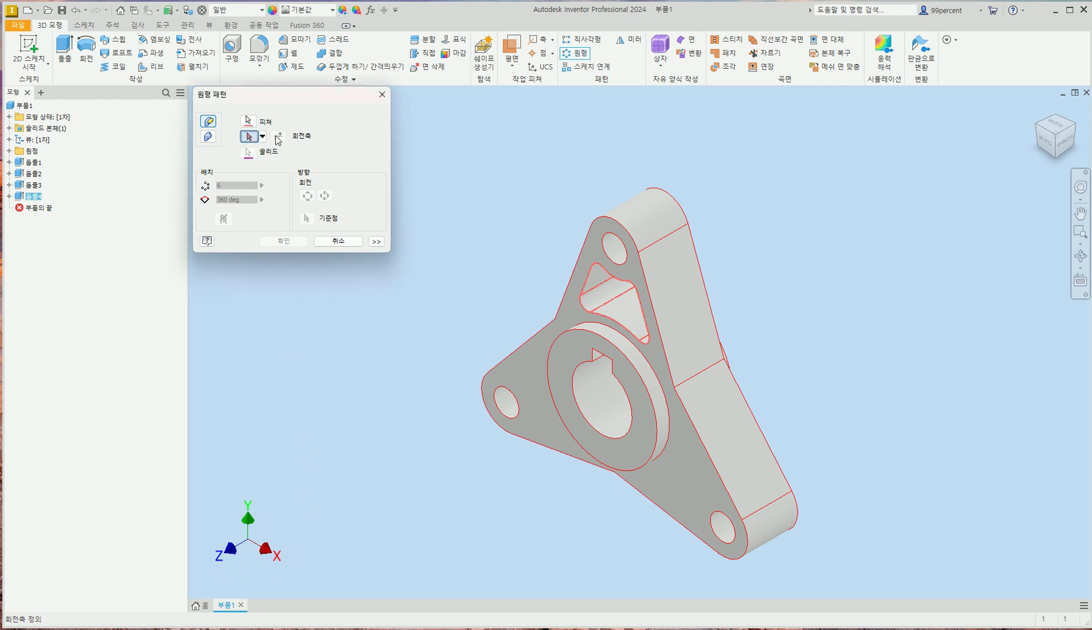
{"action": "left_click", "coordinate": [263, 137]}
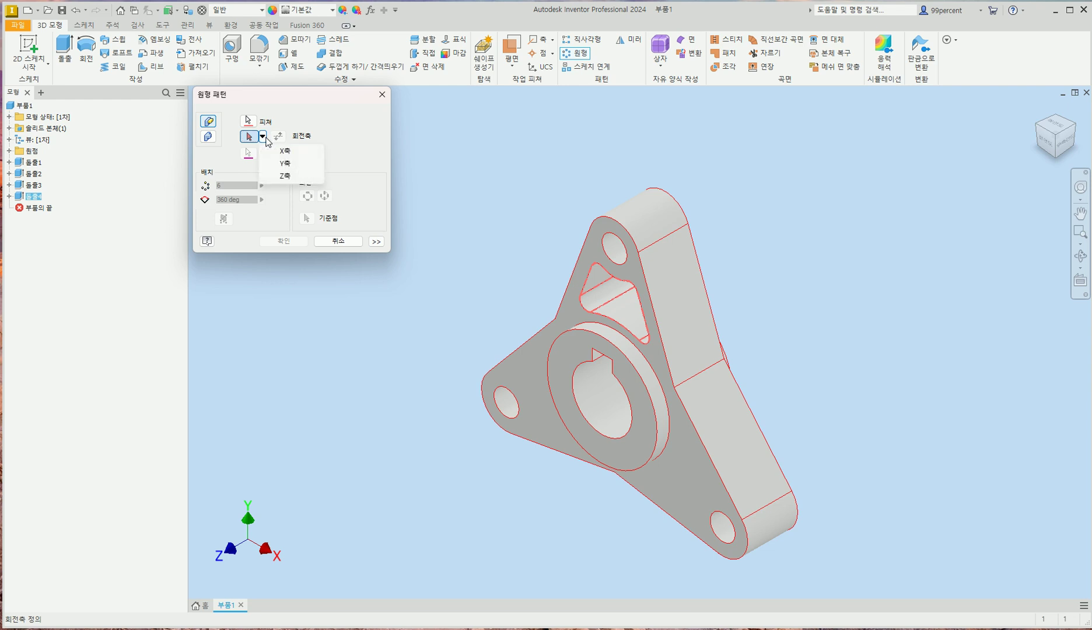
{"action": "left_click", "coordinate": [287, 176]}
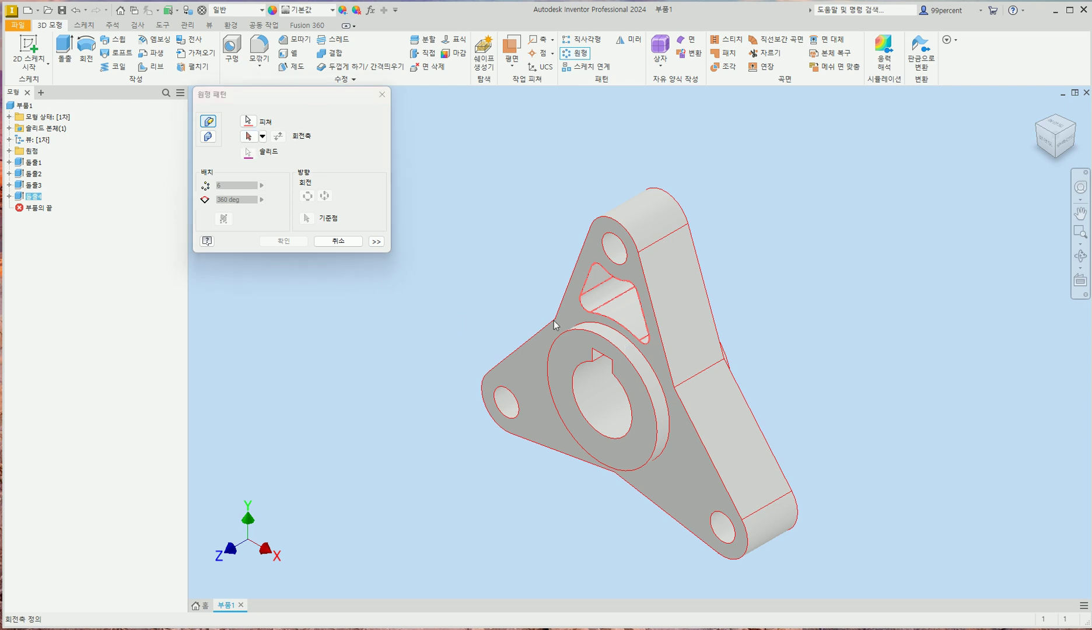
{"action": "left_click", "coordinate": [248, 136]}
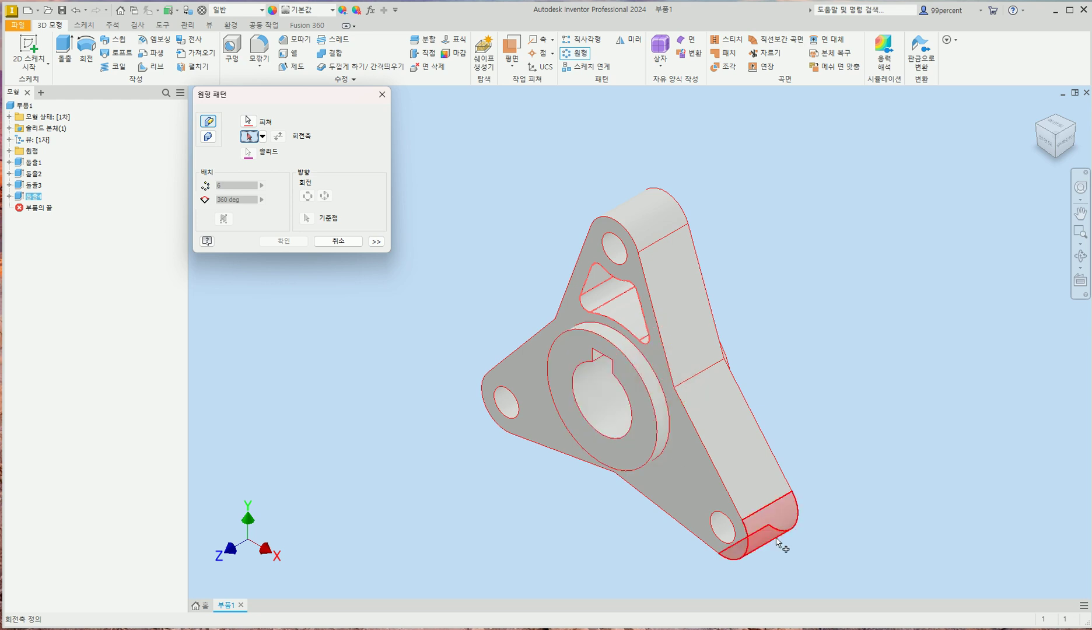
{"action": "left_click", "coordinate": [642, 367]}
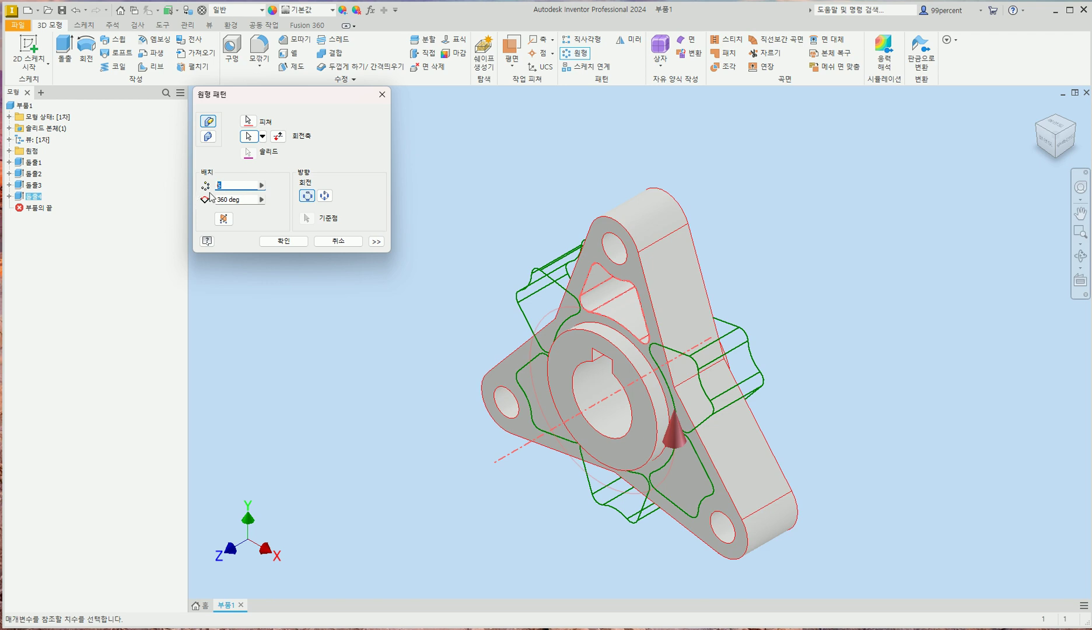
{"action": "type", "text": "3"}
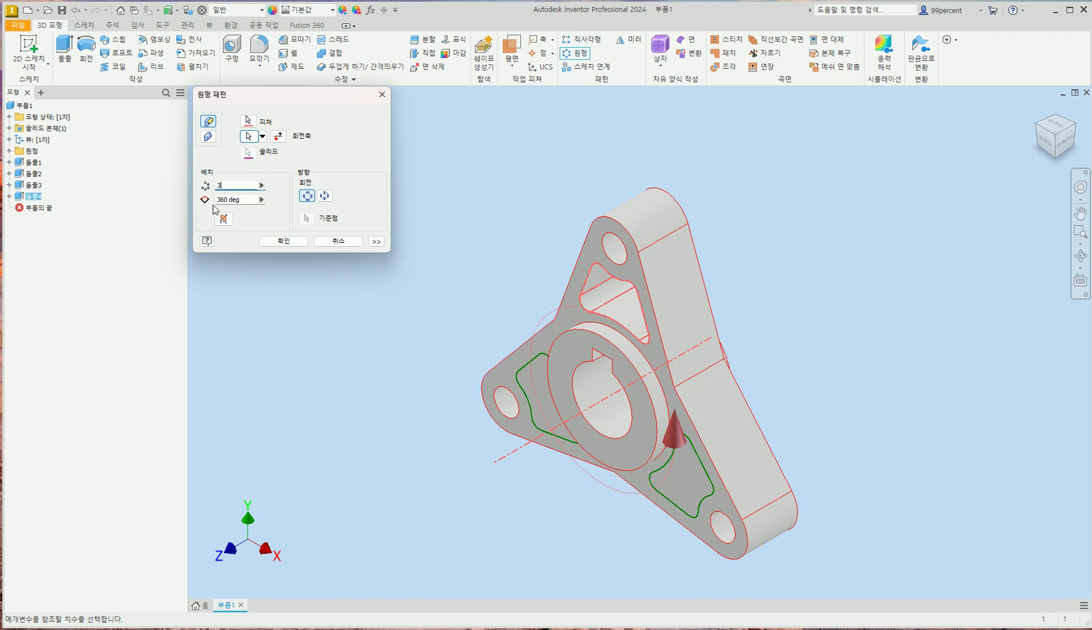
{"action": "left_click", "coordinate": [293, 244]}
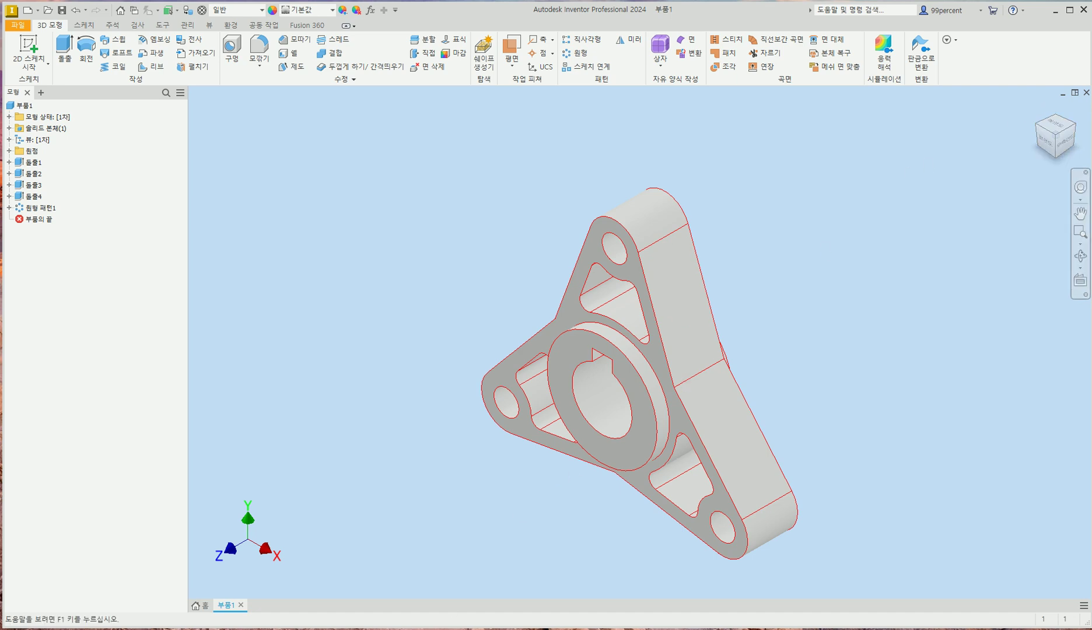
Check the fillet radii in the PDF drawing, and fillet the three inner corner edges between the plate's arms with a 50 mm radius.
{"action": "key", "text": "alt+Tab"}
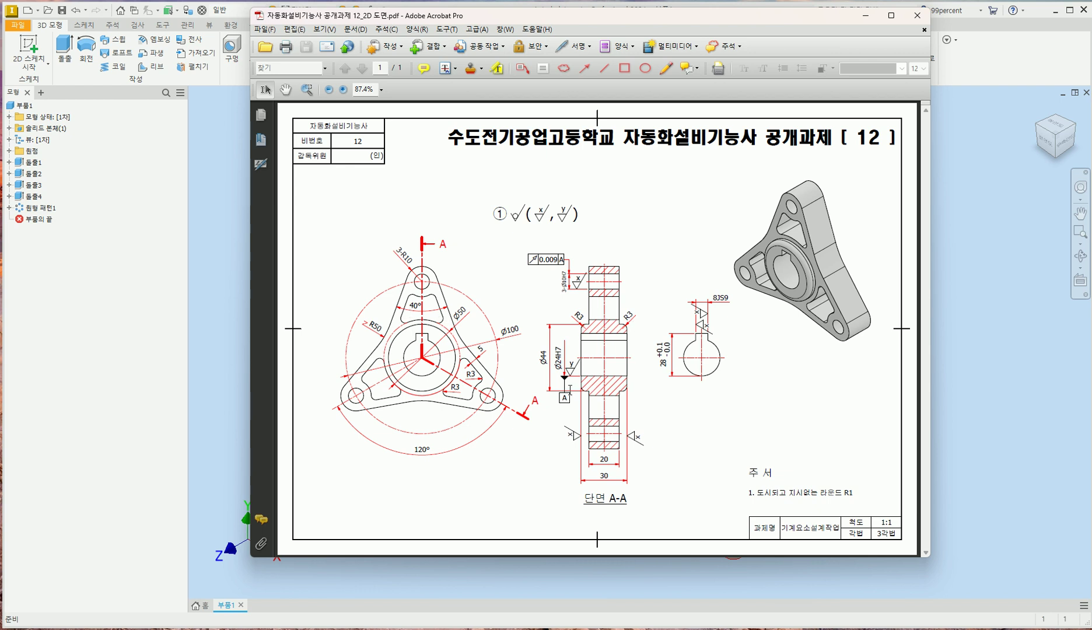
{"action": "left_click", "coordinate": [449, 593]}
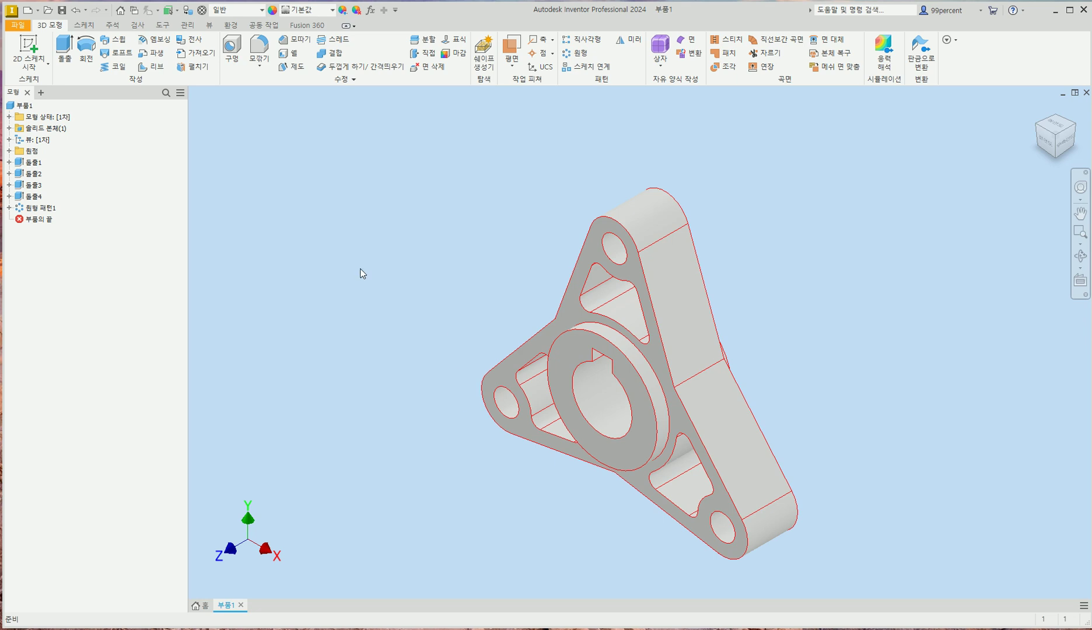
{"action": "left_click", "coordinate": [259, 47]}
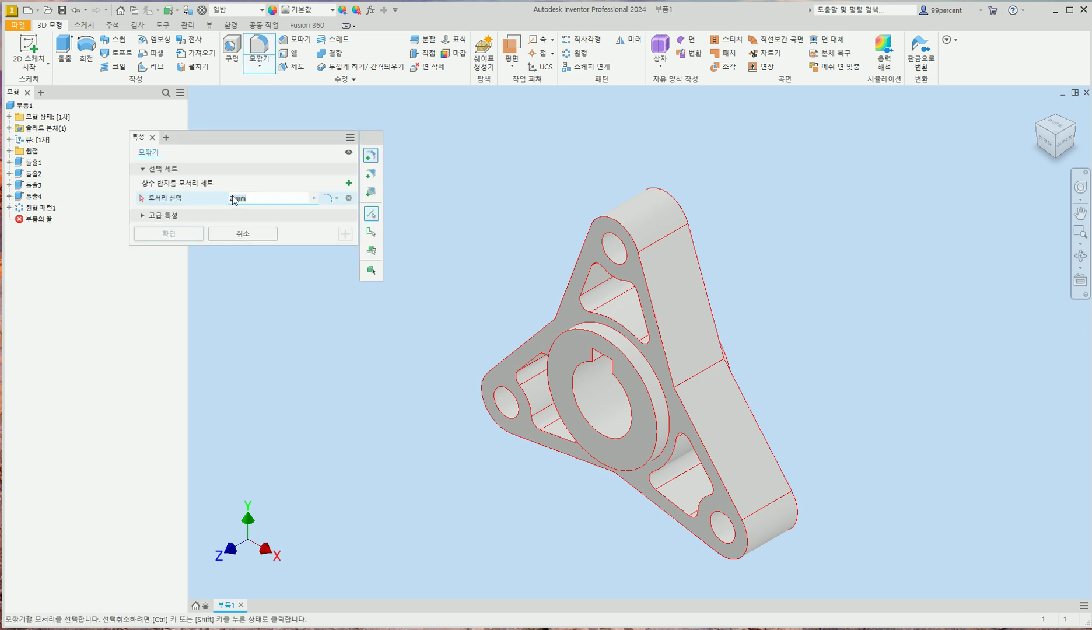
{"action": "type", "text": "50"}
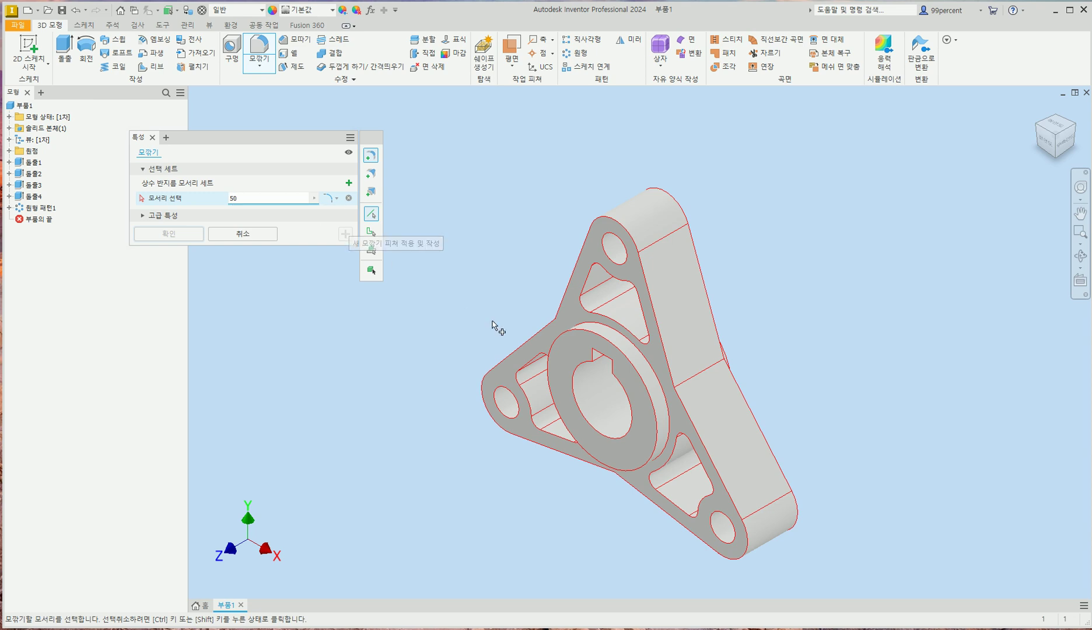
{"action": "left_click", "coordinate": [708, 376]}
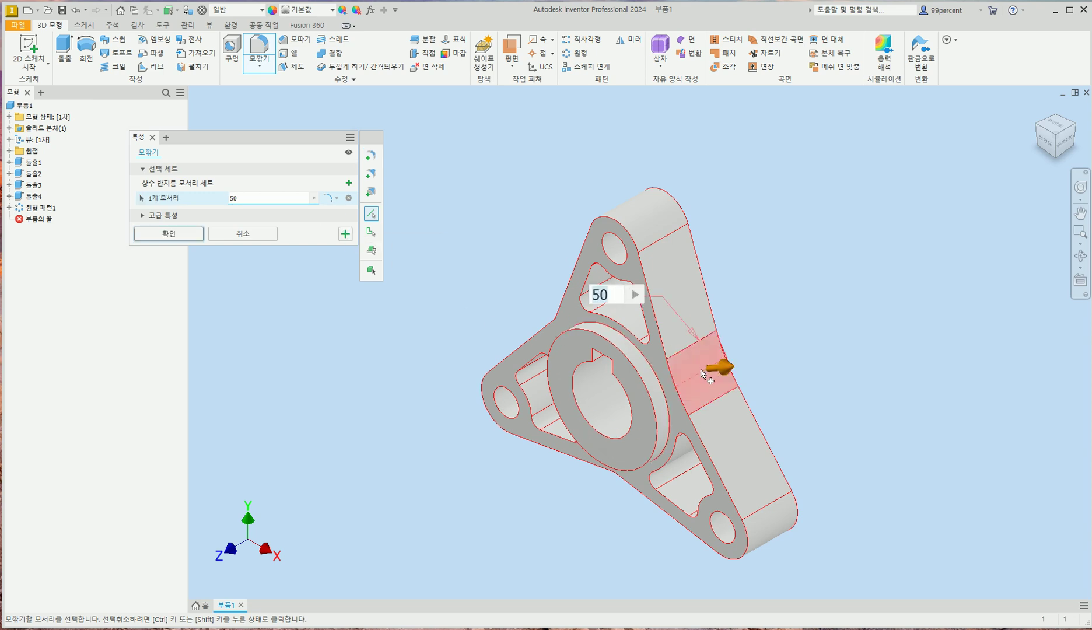
{"action": "left_click", "coordinate": [1055, 157]}
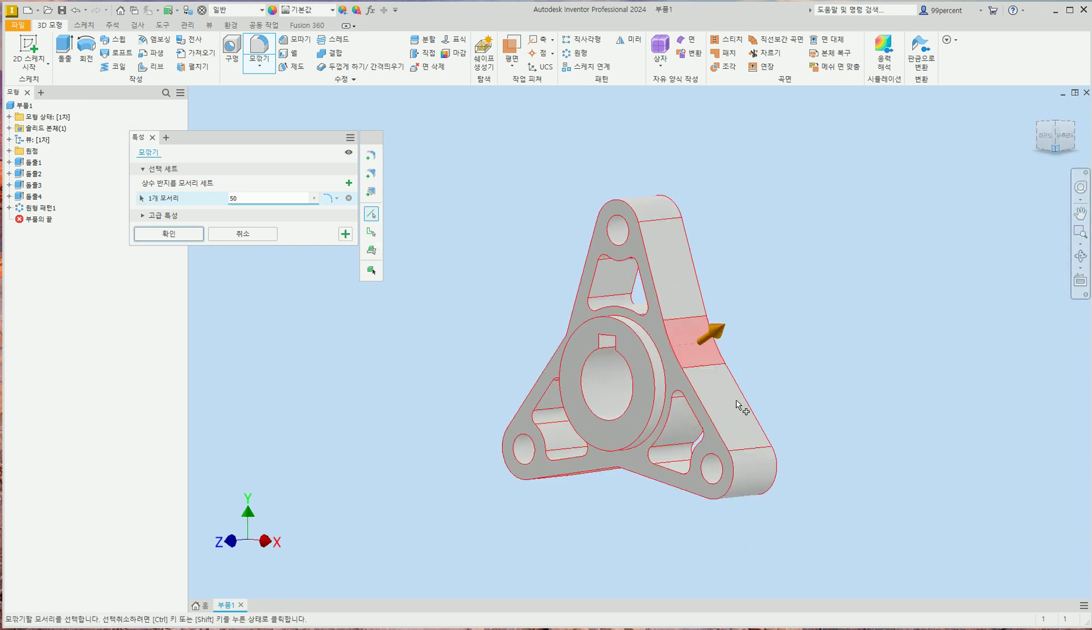
{"action": "left_click", "coordinate": [638, 449]}
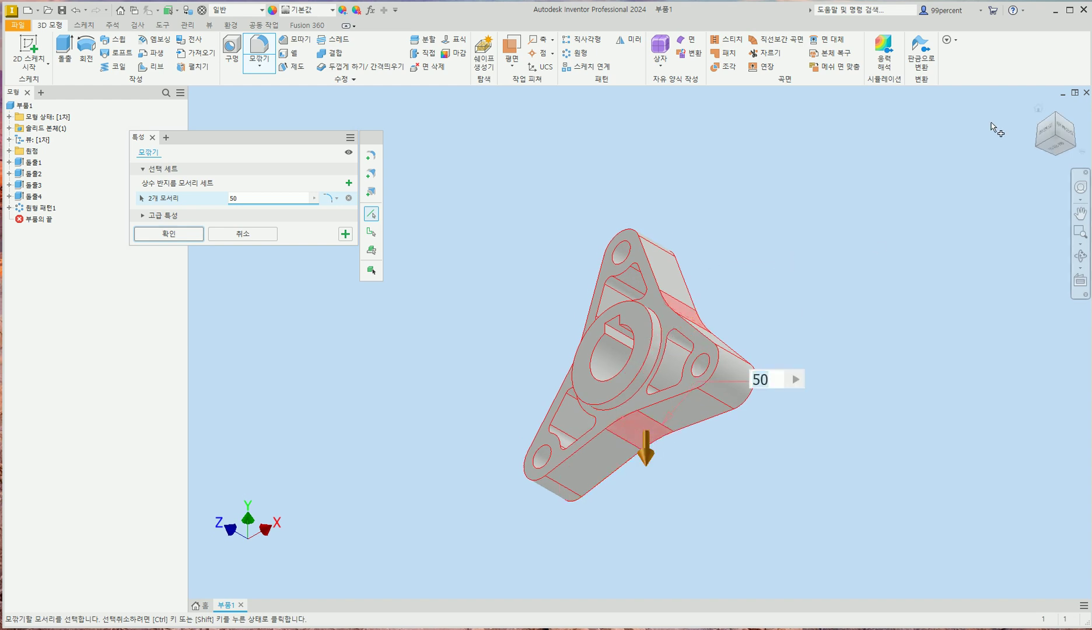
{"action": "left_click", "coordinate": [1037, 127]}
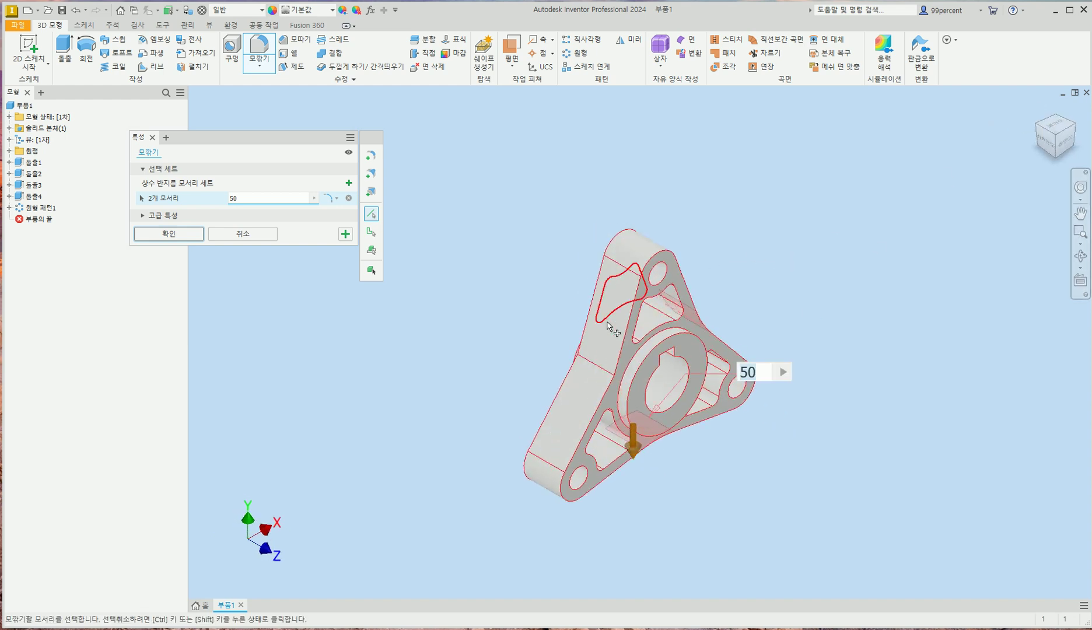
{"action": "left_click", "coordinate": [596, 369]}
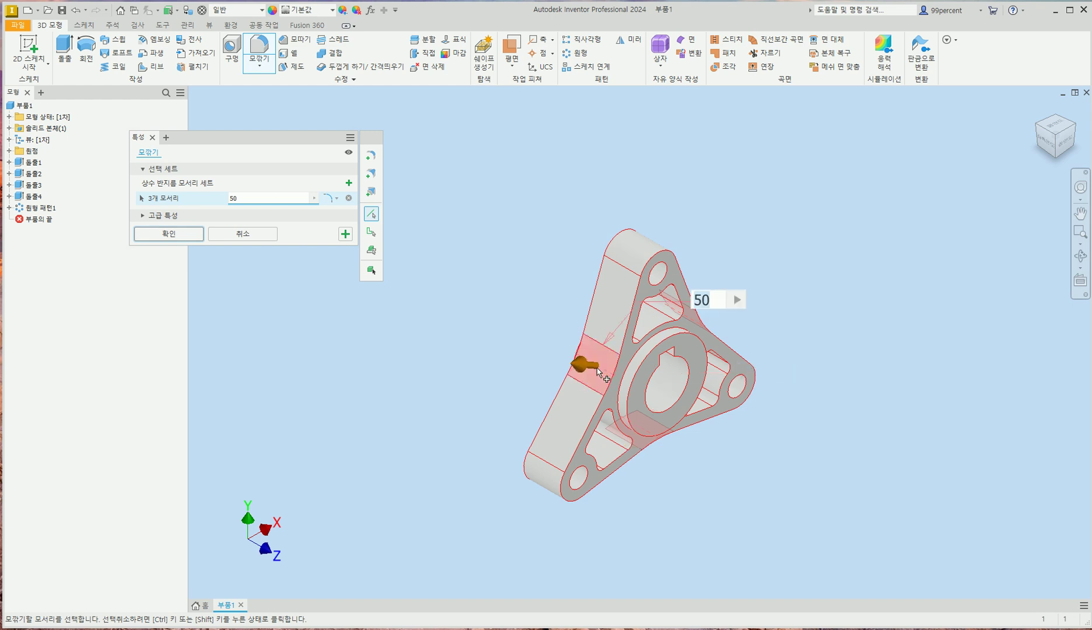
{"action": "left_click", "coordinate": [167, 234]}
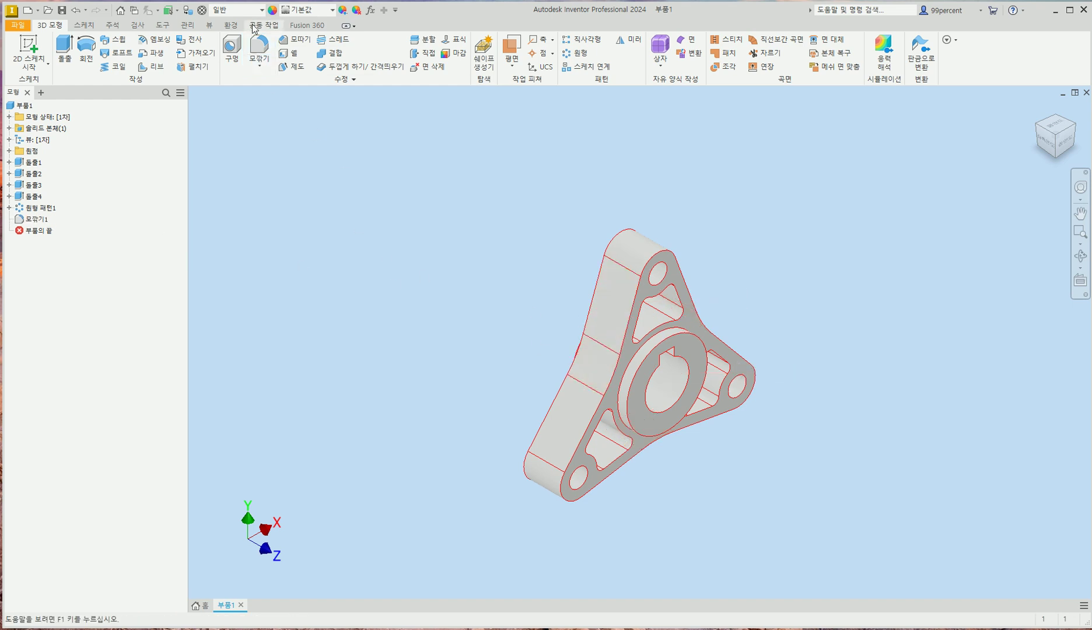
Fillet the outer circular edges of the hub boss on both sides of the plate with a 3 mm radius.
{"action": "left_click", "coordinate": [260, 49]}
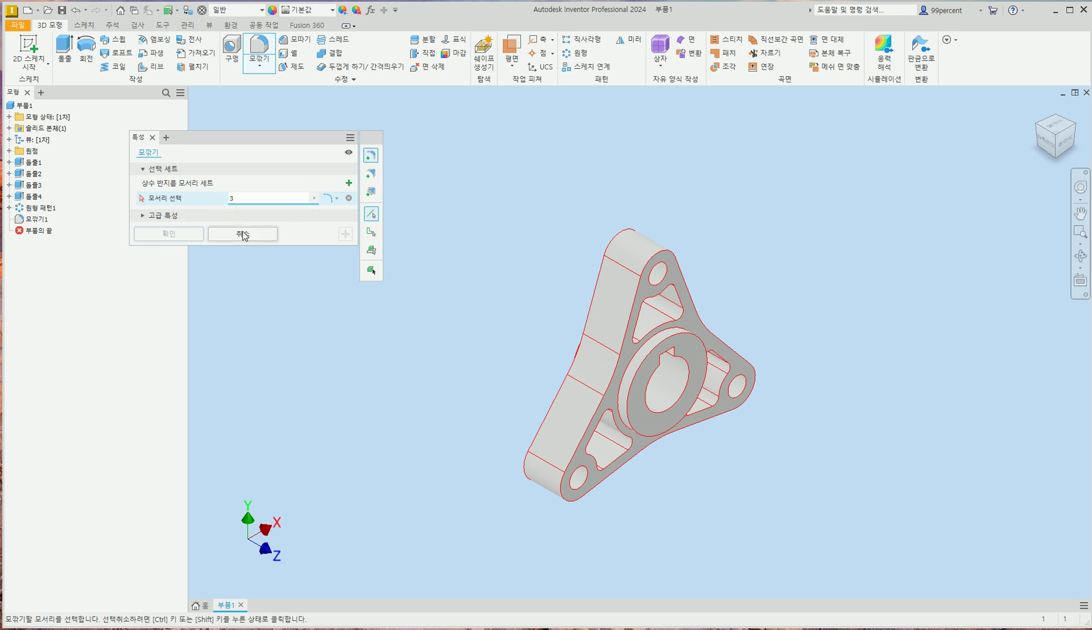
{"action": "type", "text": "3"}
{"action": "left_click", "coordinate": [683, 340]}
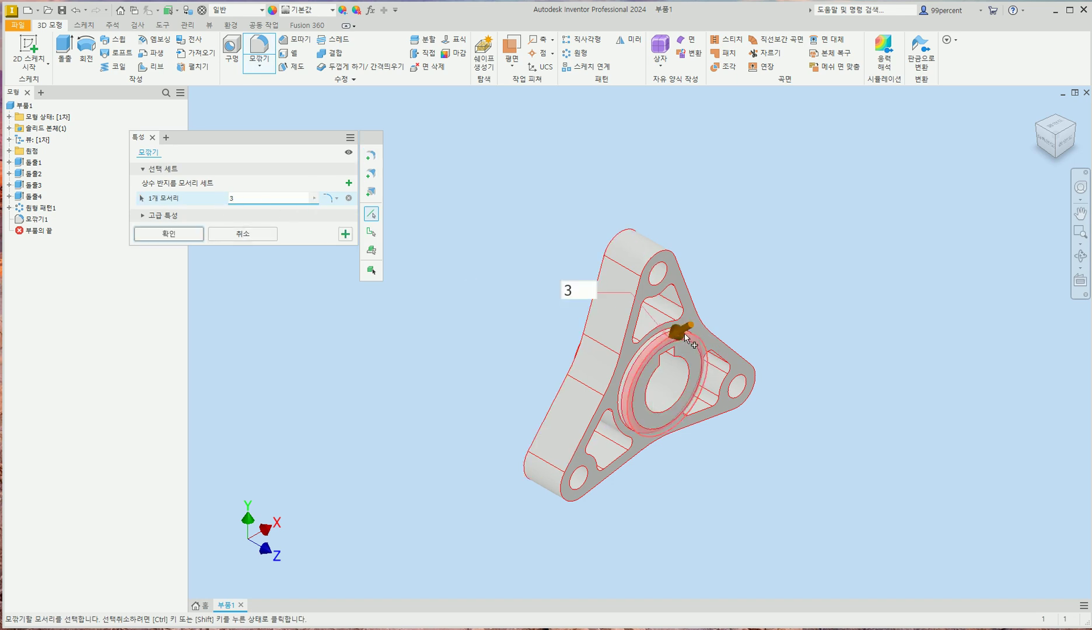
{"action": "left_click", "coordinate": [1038, 130]}
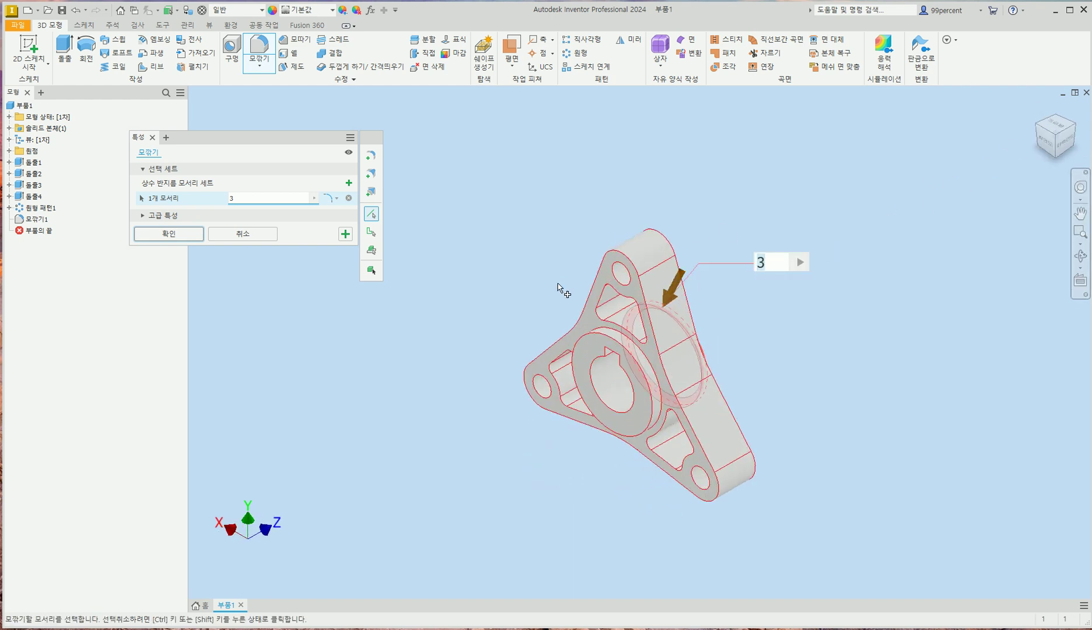
{"action": "left_click", "coordinate": [609, 347]}
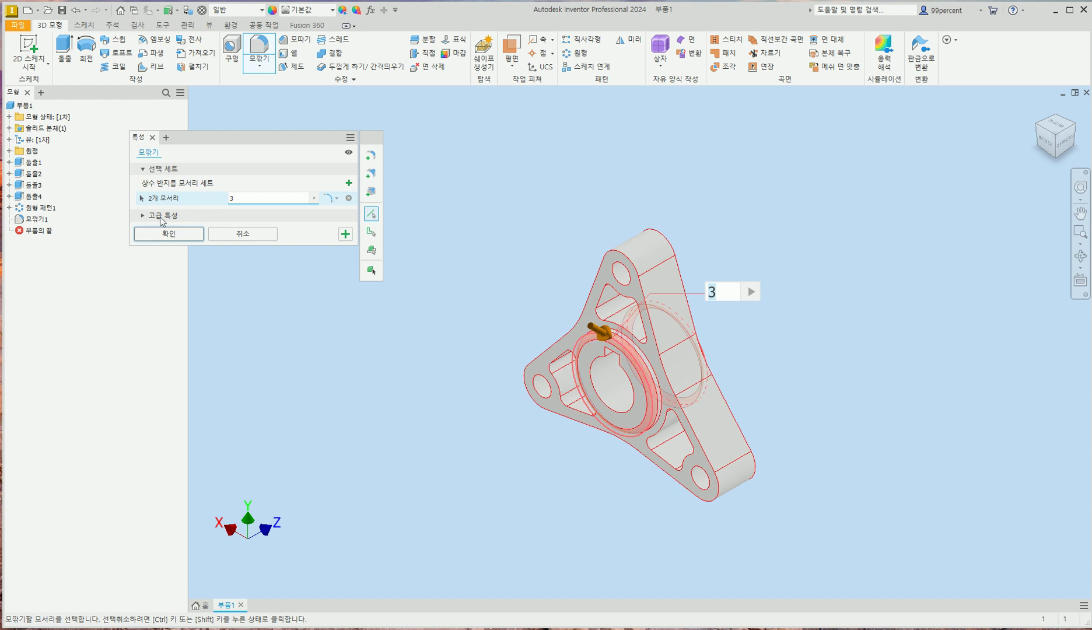
{"action": "left_click", "coordinate": [169, 234]}
{"action": "left_click", "coordinate": [1039, 106]}
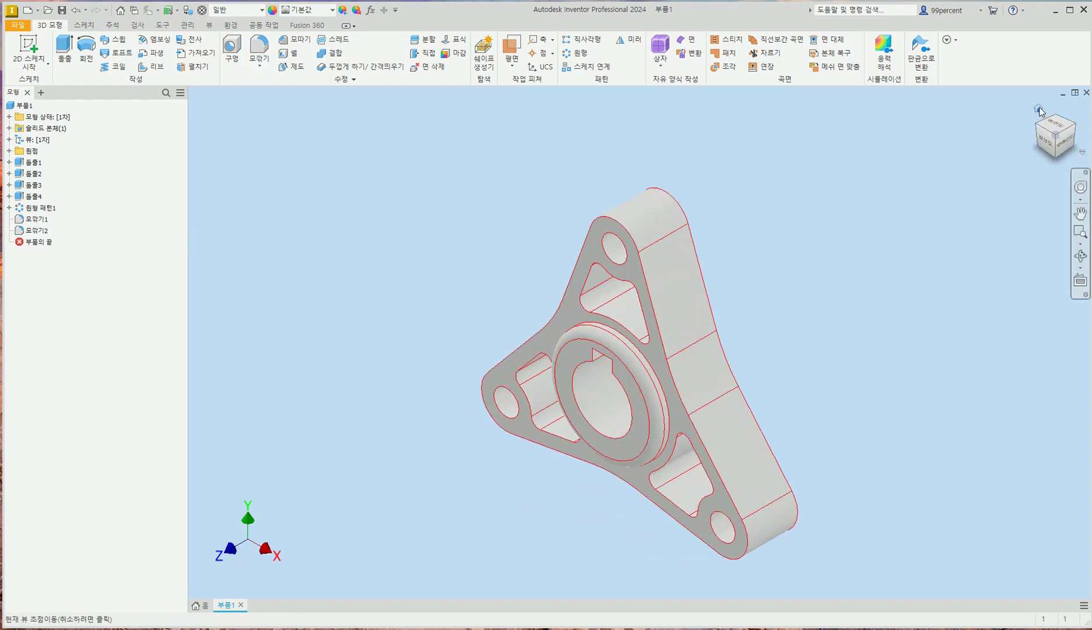